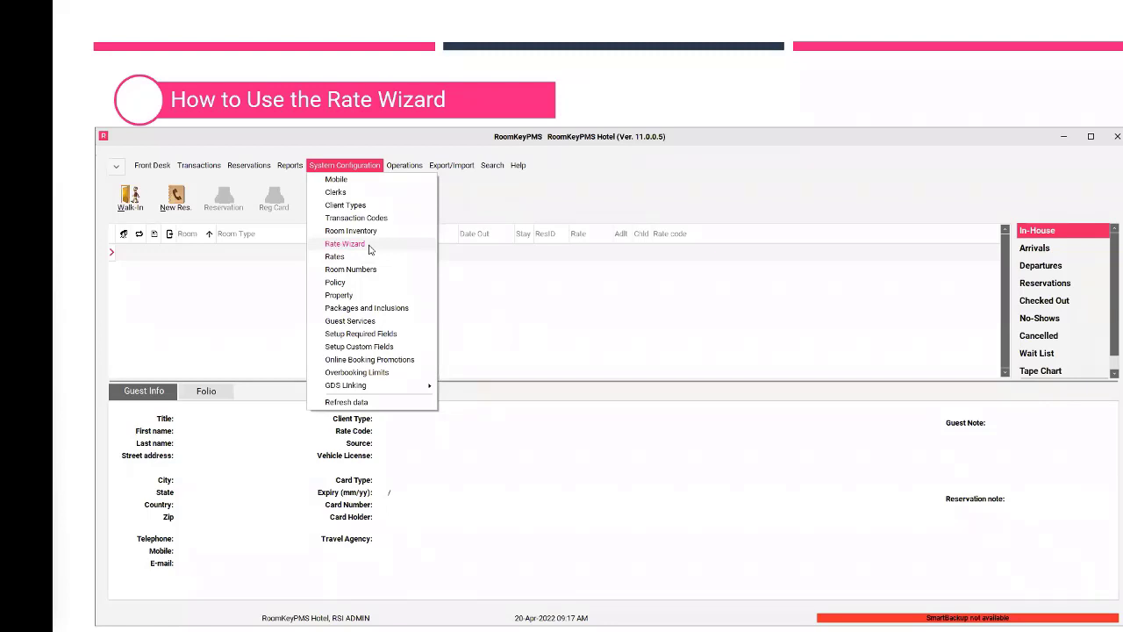
Step: Open the Rate Wizard and reposition its window
left_click(370, 249)
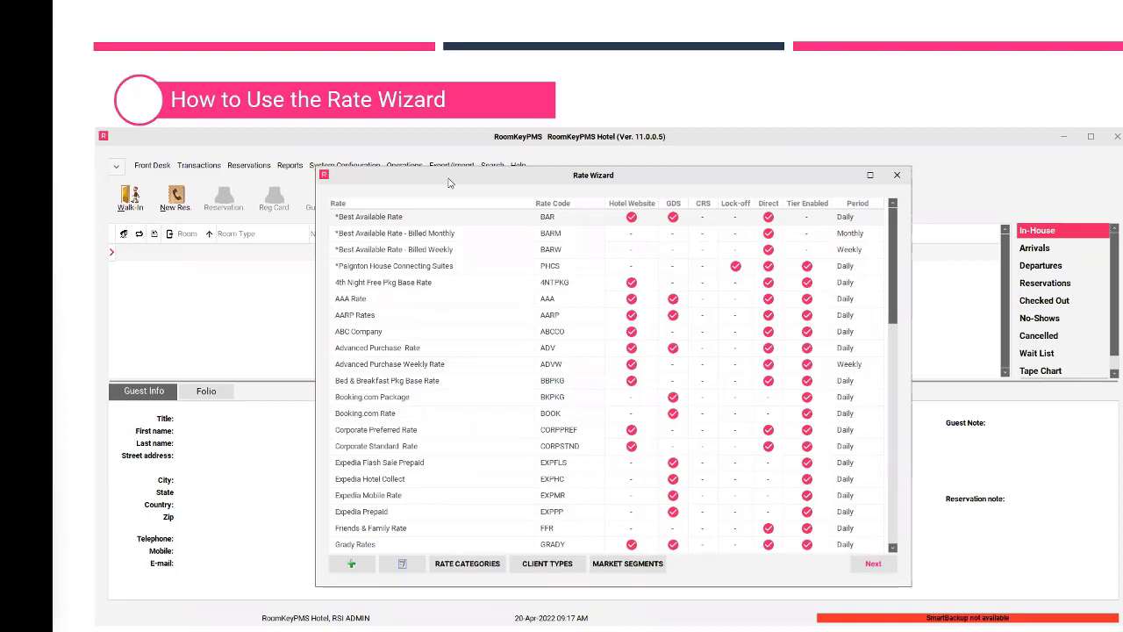
left_click_drag(513, 183, 523, 197)
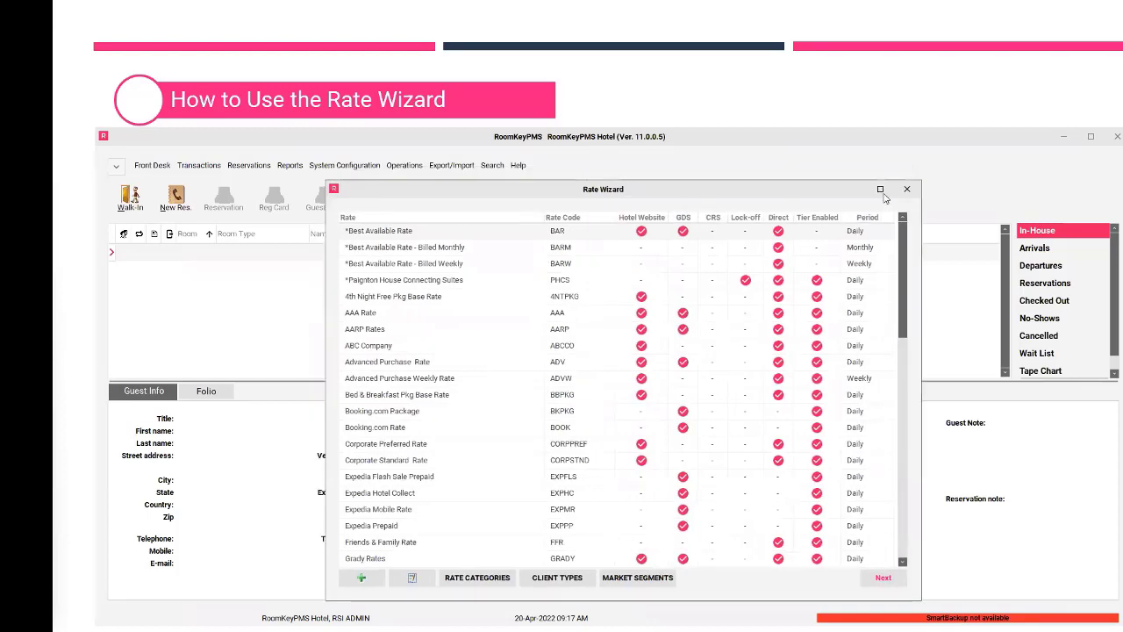
mouse_move(884, 195)
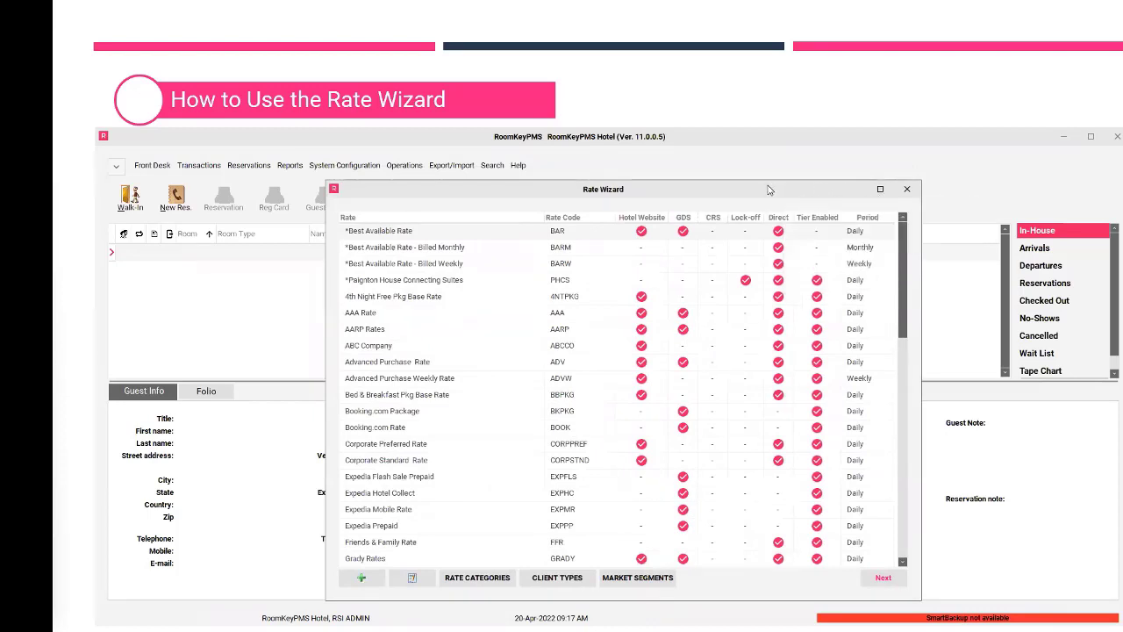
left_click_drag(766, 188, 765, 177)
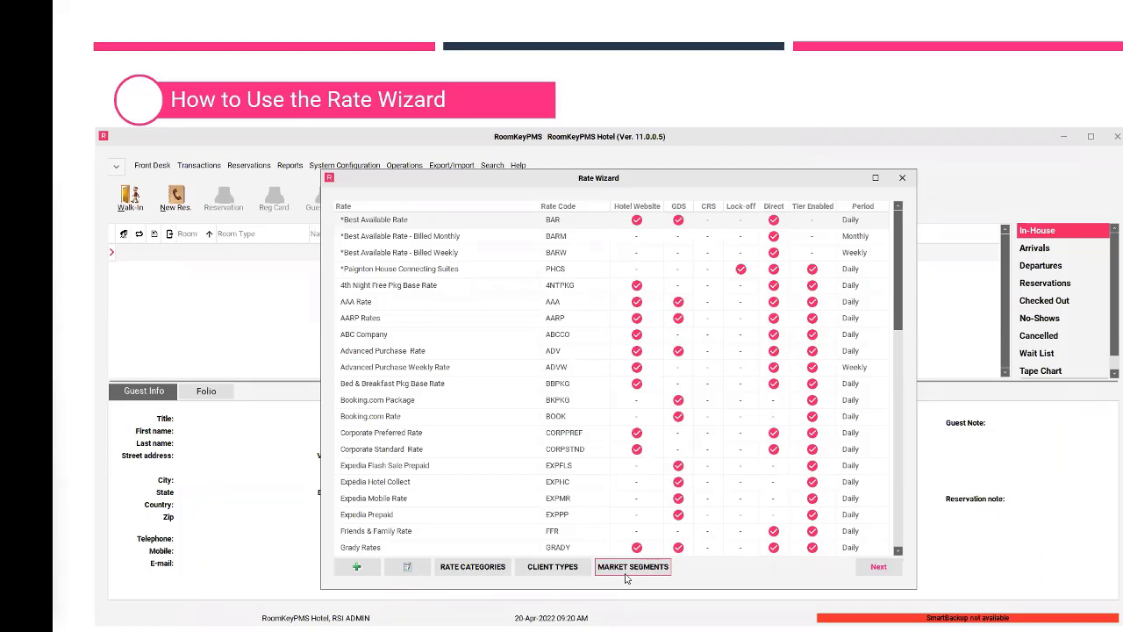
Step: Start a new rate in the Daily Rates category and name it Daily Rate
left_click(362, 569)
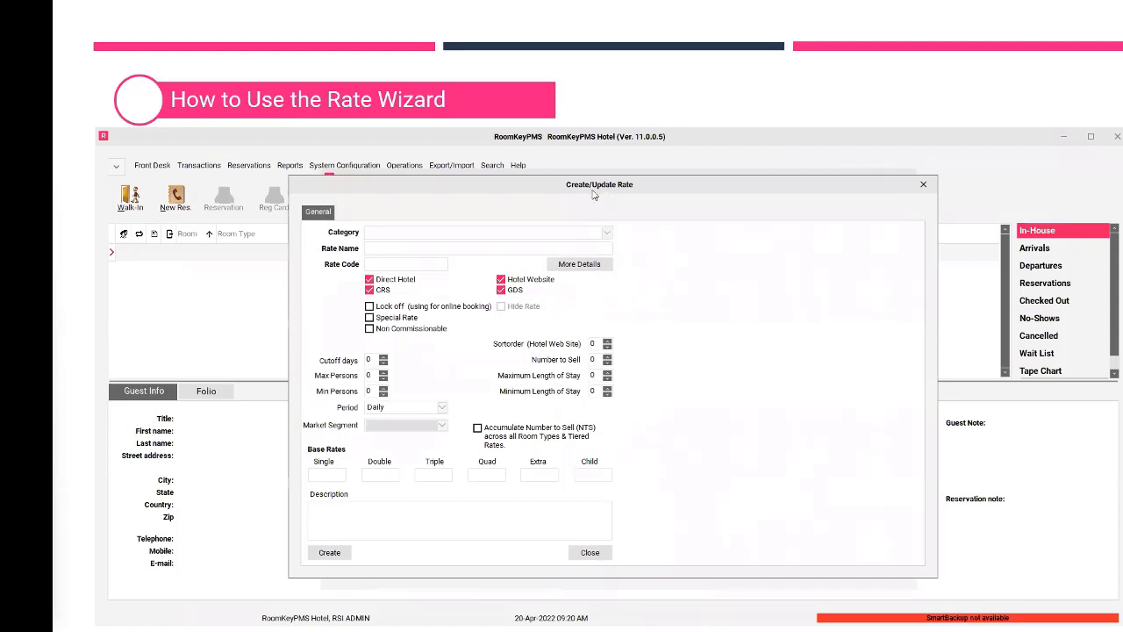
left_click(406, 234)
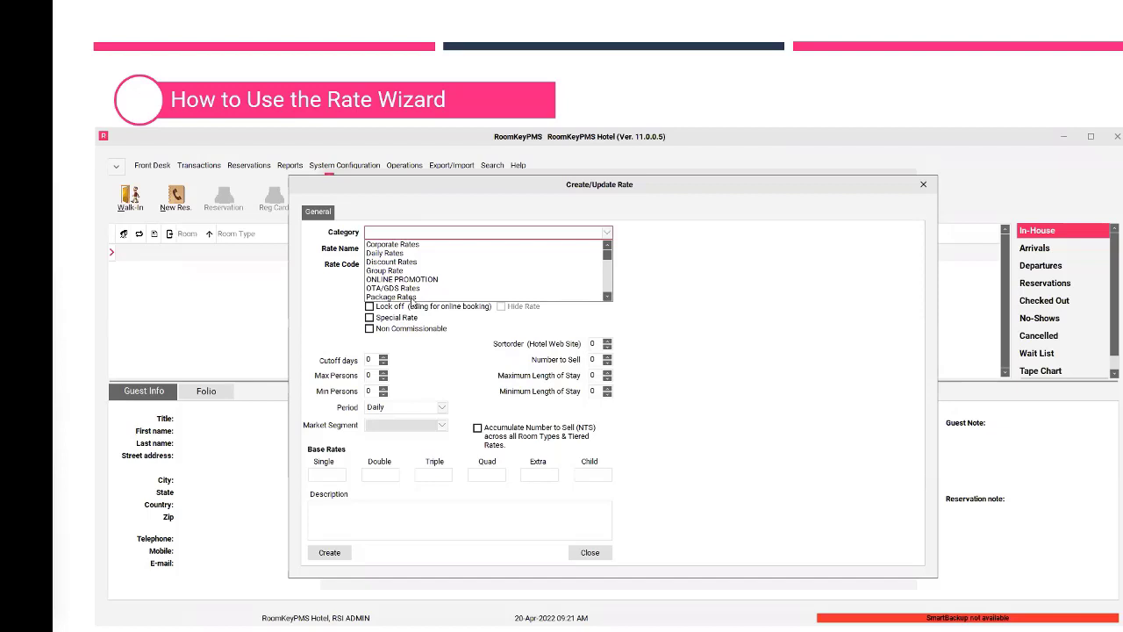
left_click(508, 188)
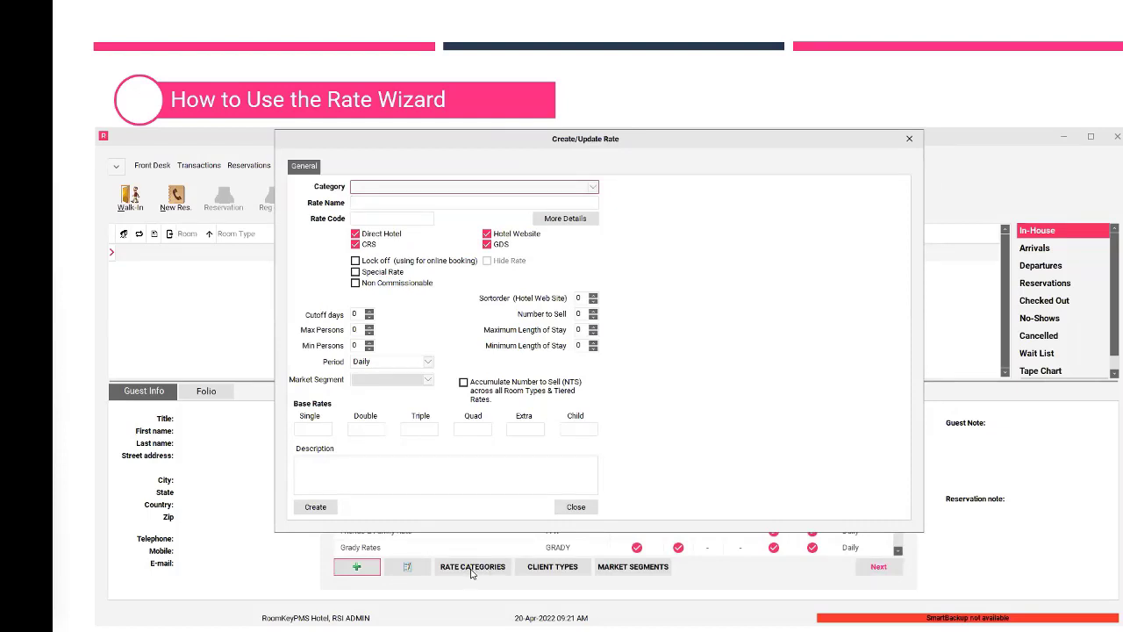
left_click(465, 191)
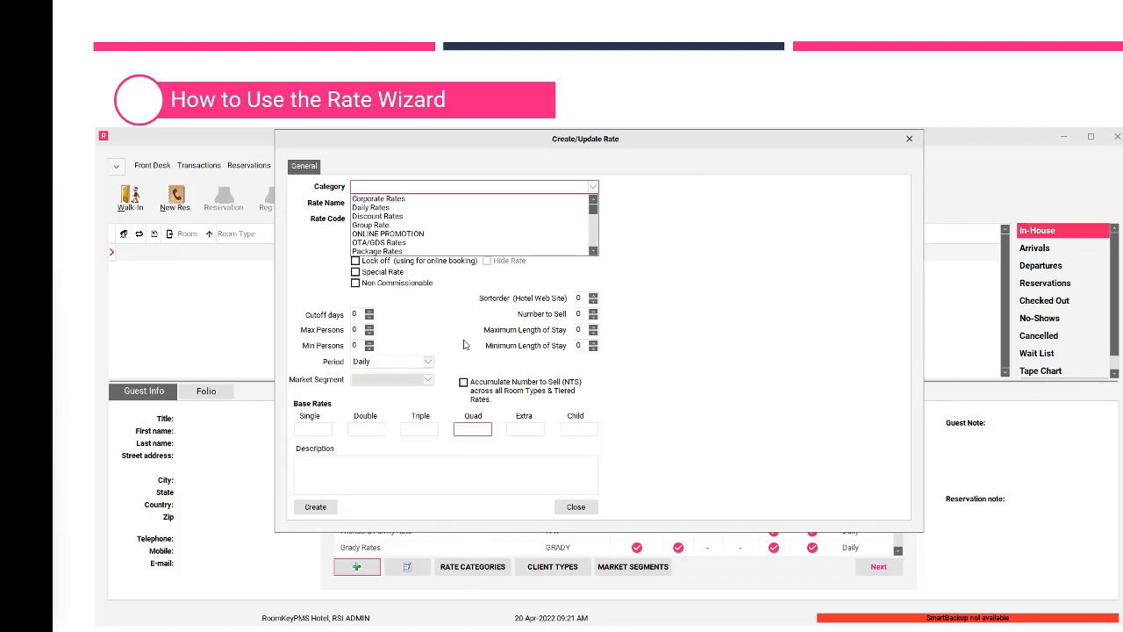
left_click(390, 207)
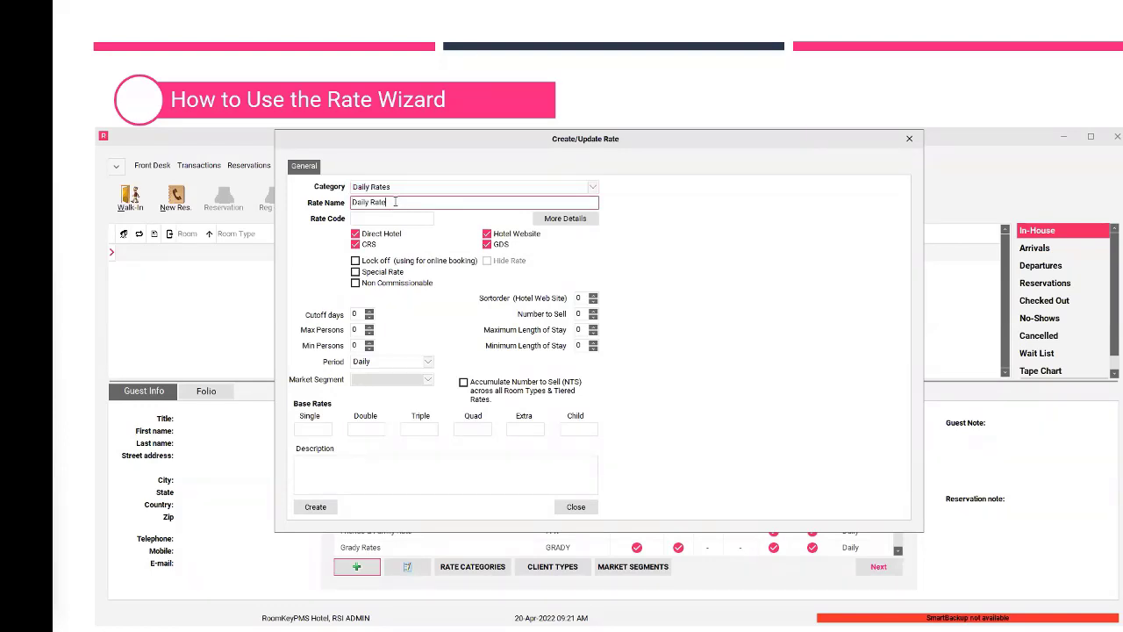
Step: Try to create the rate with the rate code DAILY&#
left_click(407, 221)
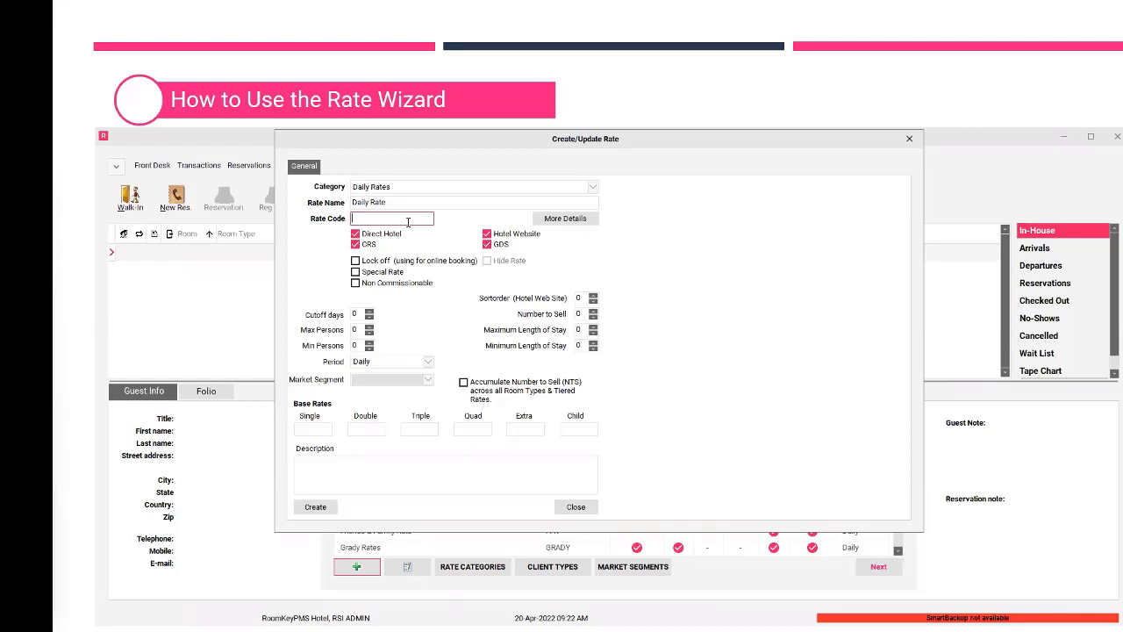
type("DAILY")
type("&#")
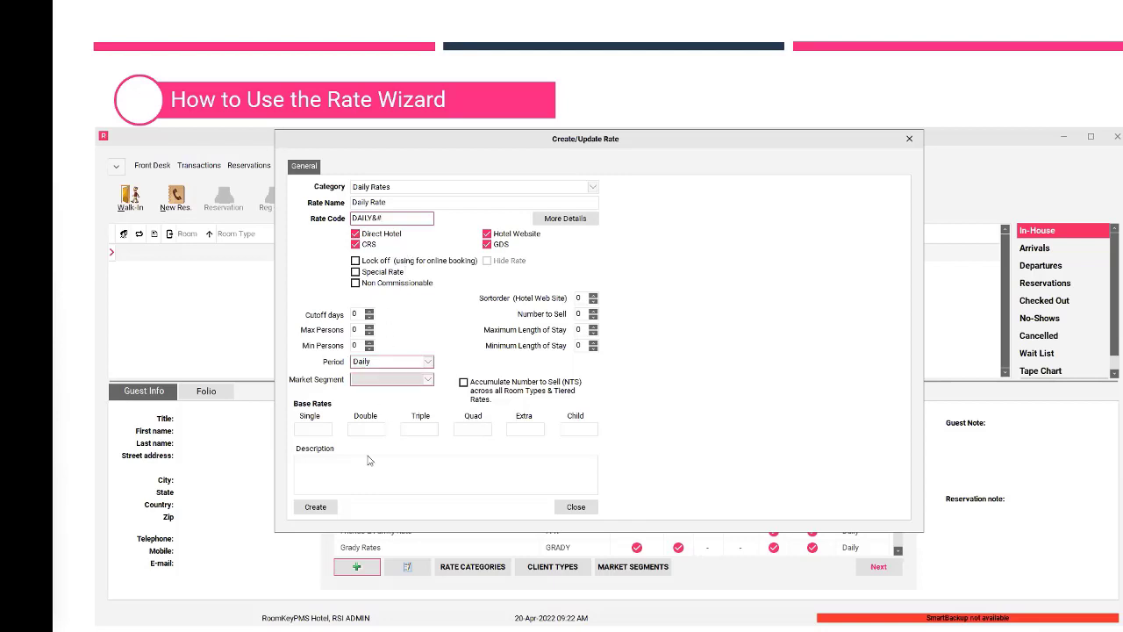
left_click(332, 507)
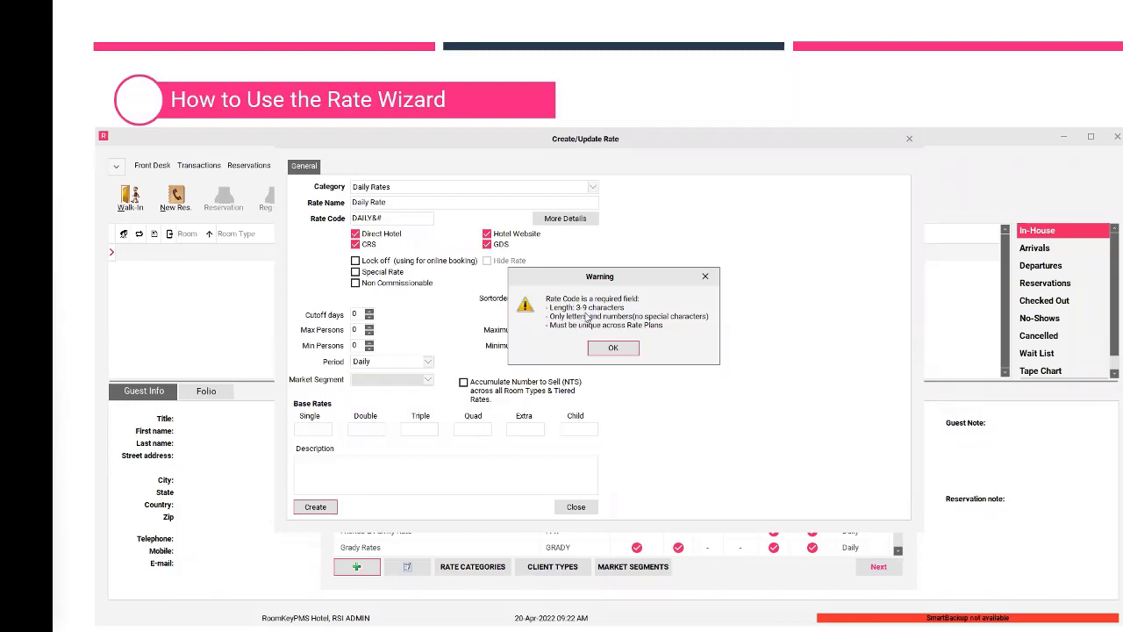
left_click(614, 347)
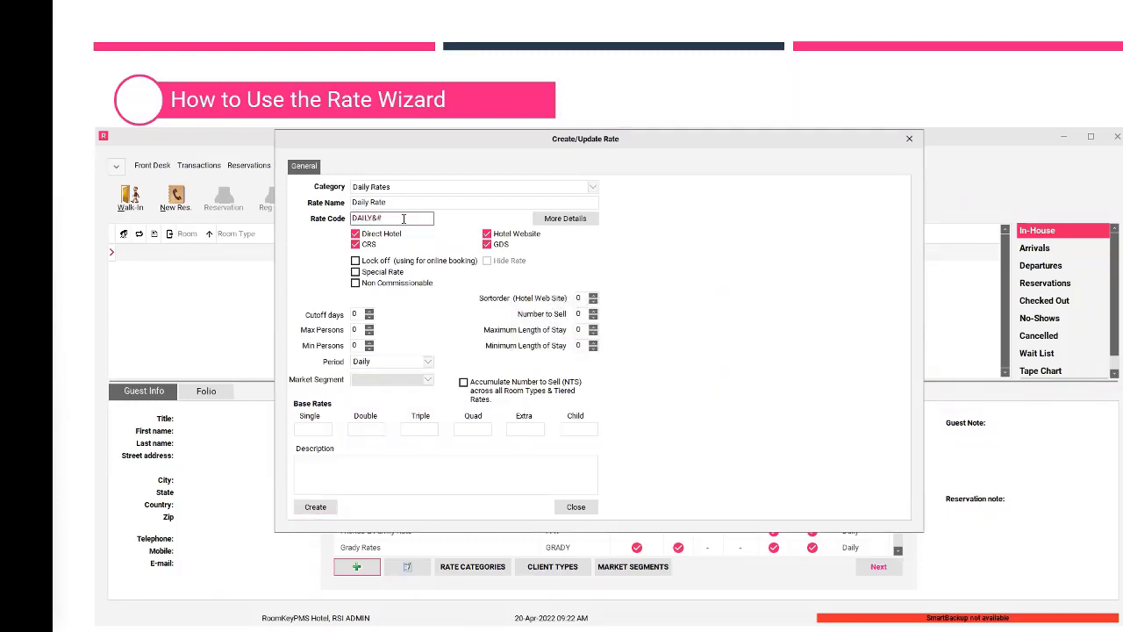
Step: Correct the rate code to DAILY and exclude the rate from the CRS channel
key("BackSpace")
key("BackSpace")
key("BackSpace")
type("Y")
left_click(357, 245)
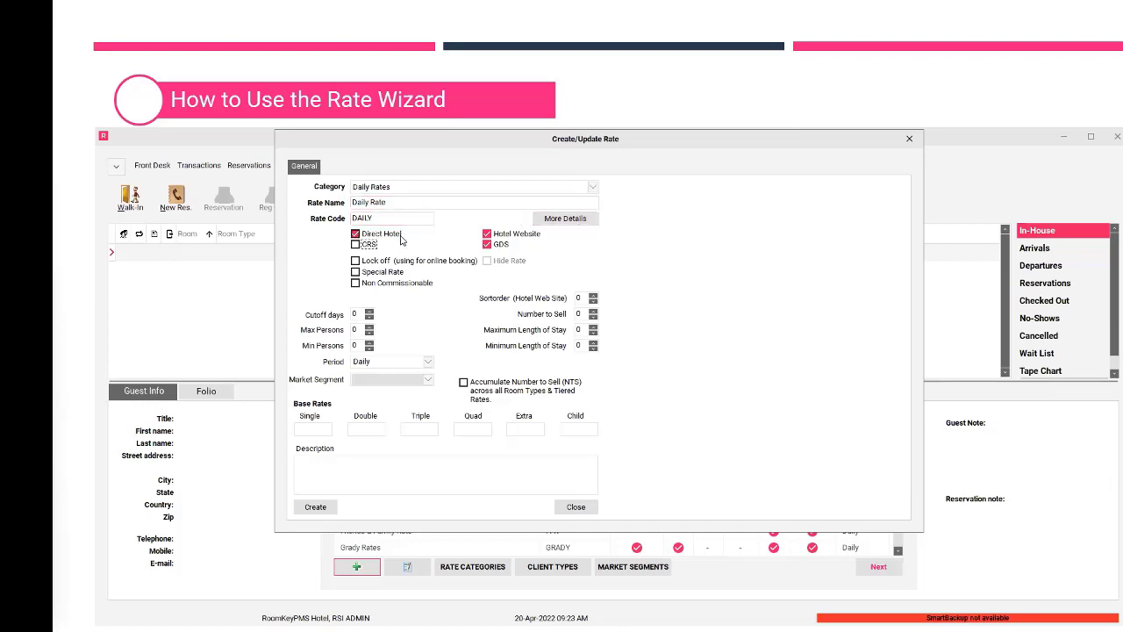
Step: In the rate's detailed activation settings, deactivate PH Villa, PHSS, PHDS and PH Parlour on all channels
left_click(577, 227)
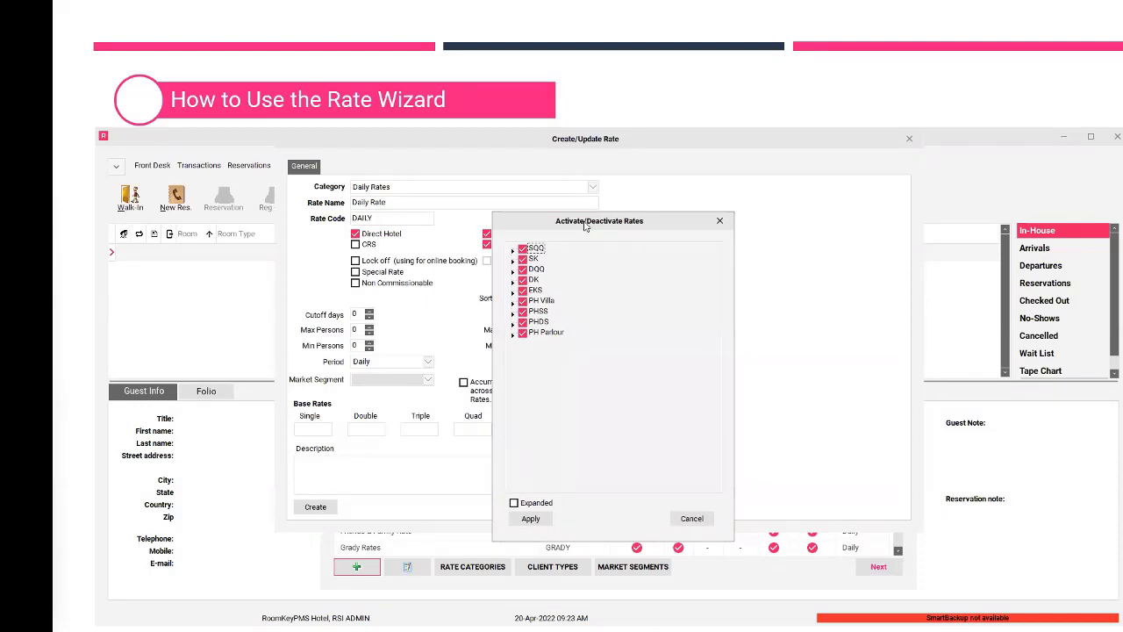
left_click_drag(585, 224, 689, 193)
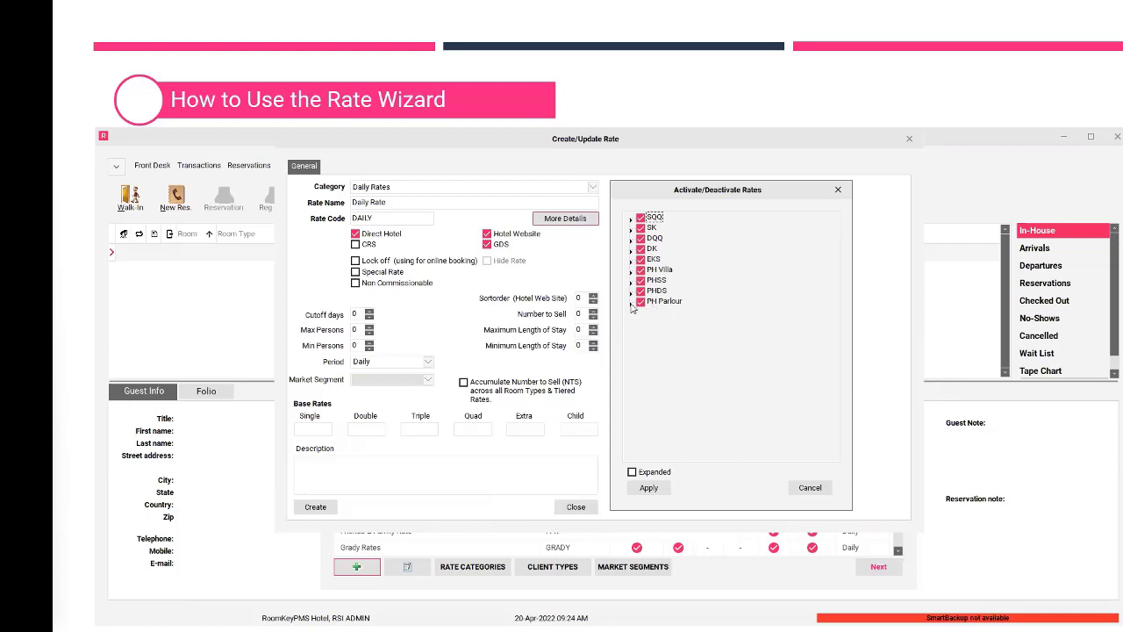
left_click(631, 303)
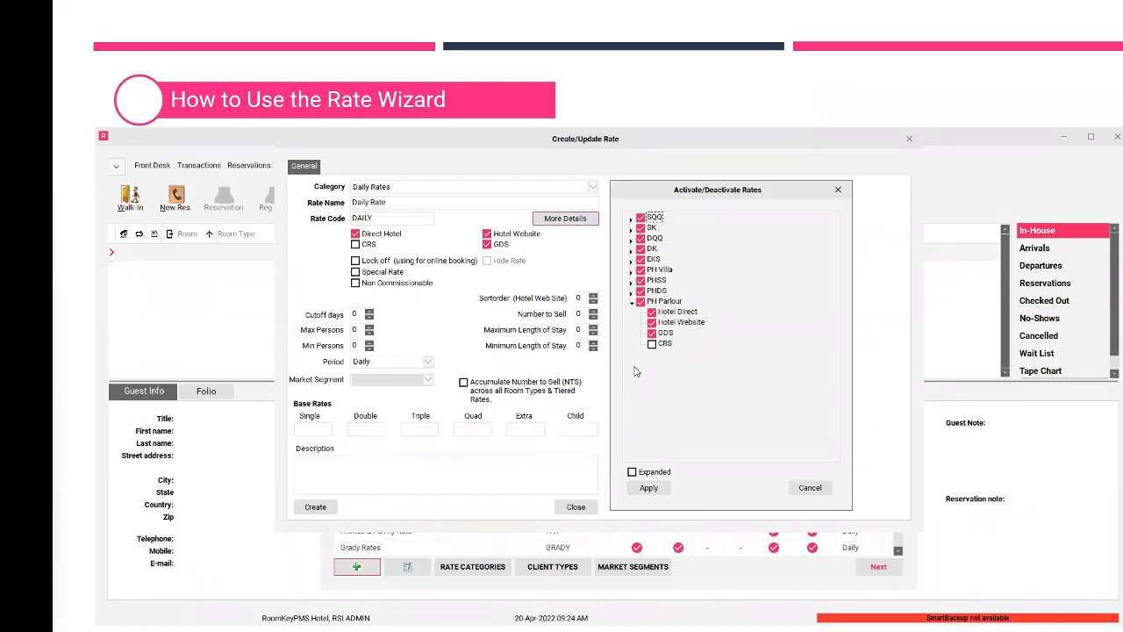
left_click(652, 333)
left_click(652, 323)
left_click(651, 313)
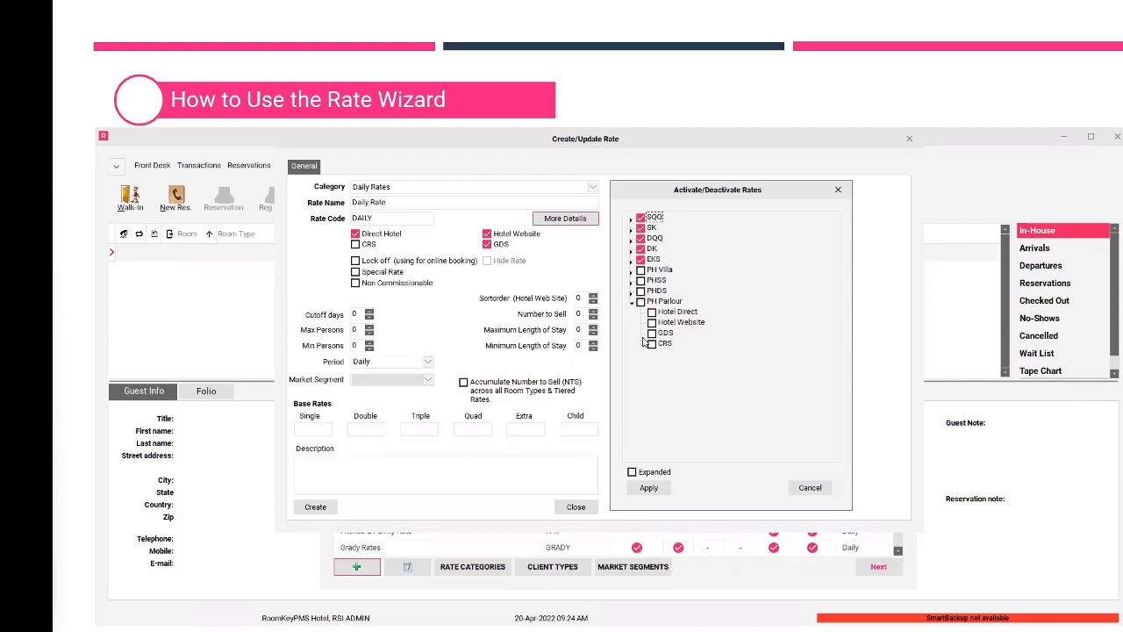
left_click(631, 301)
Step: Deactivate the EKS room type for GDS and Hotel Website, and apply the activation settings
left_click(631, 259)
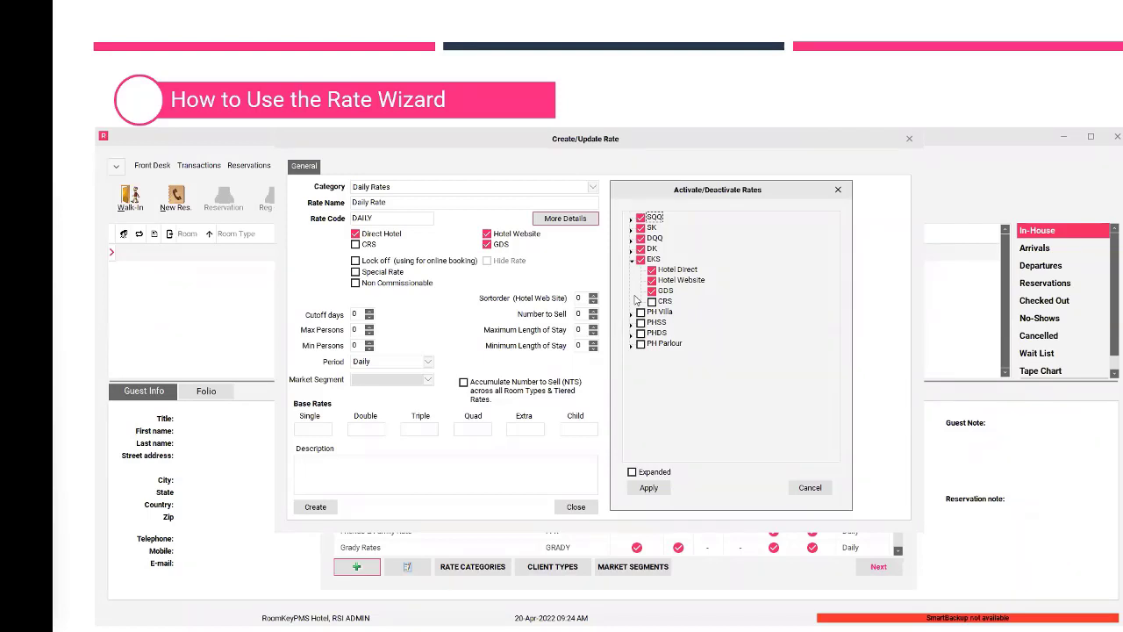
left_click(652, 290)
left_click(652, 280)
left_click(650, 489)
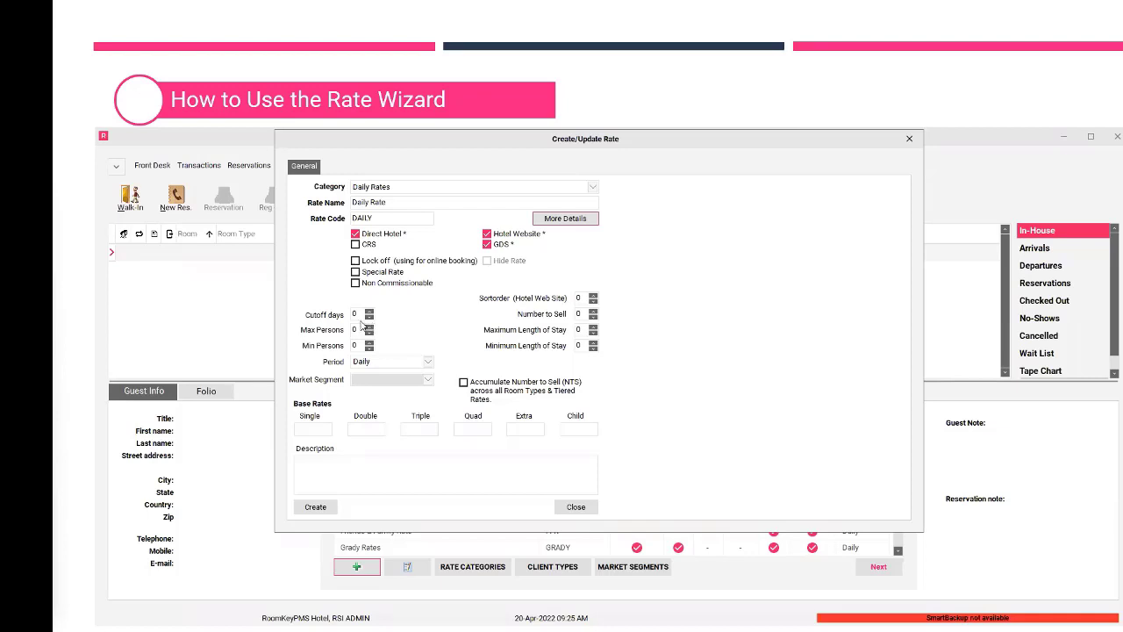
Step: Set the rate's cutoff days to 0, its period to Daily and its market segment to Standard Rates
left_click(358, 315)
type("0")
left_click(407, 366)
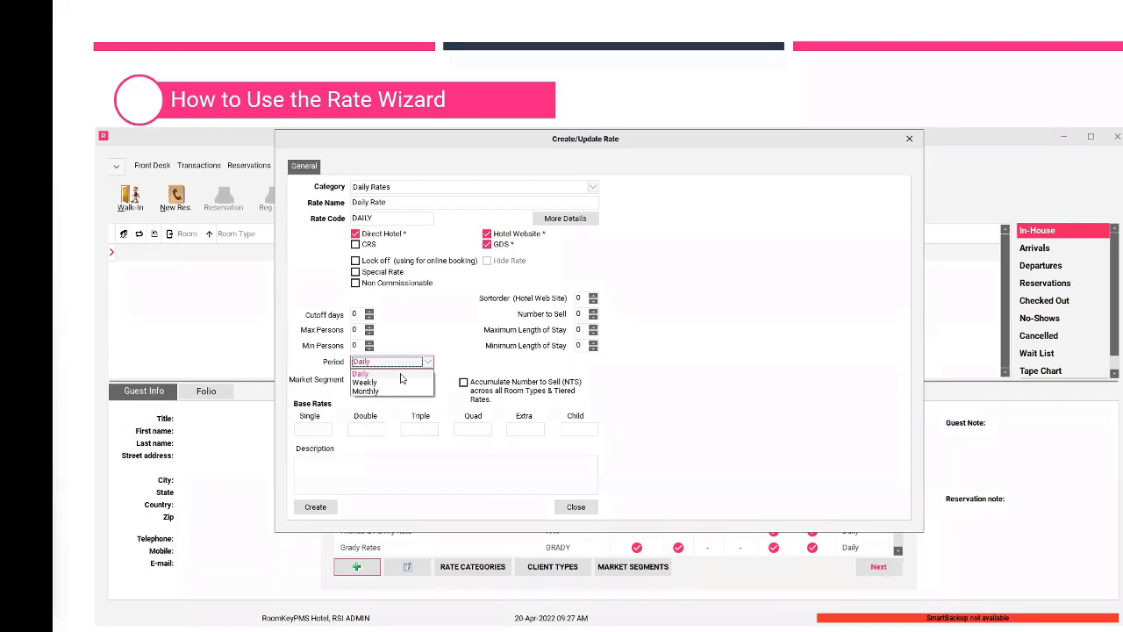
left_click(401, 374)
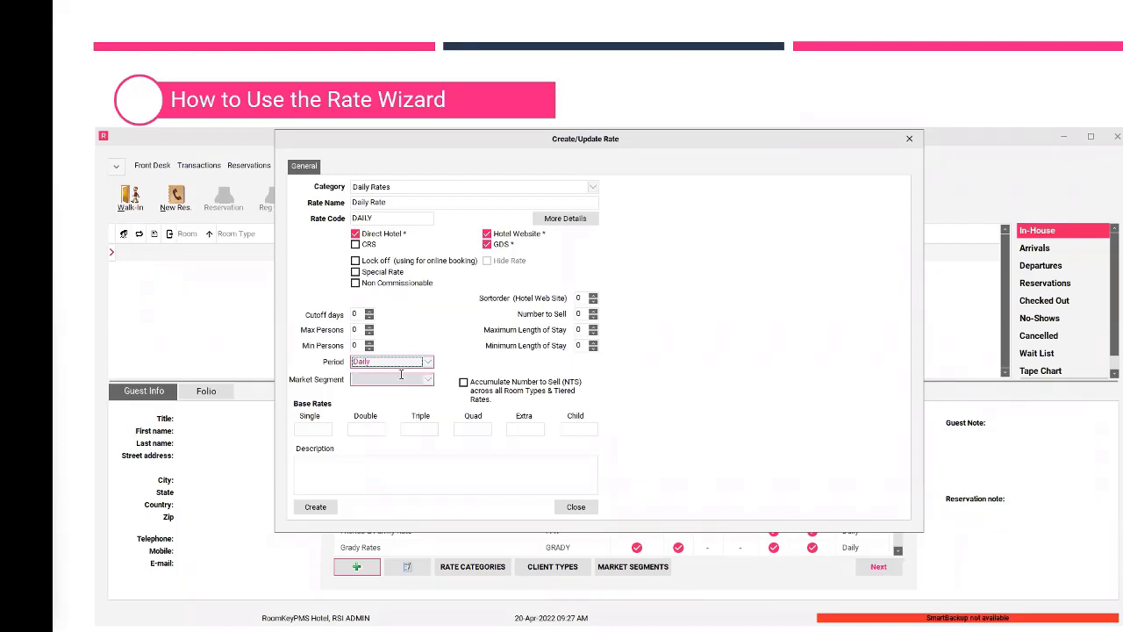
left_click(429, 384)
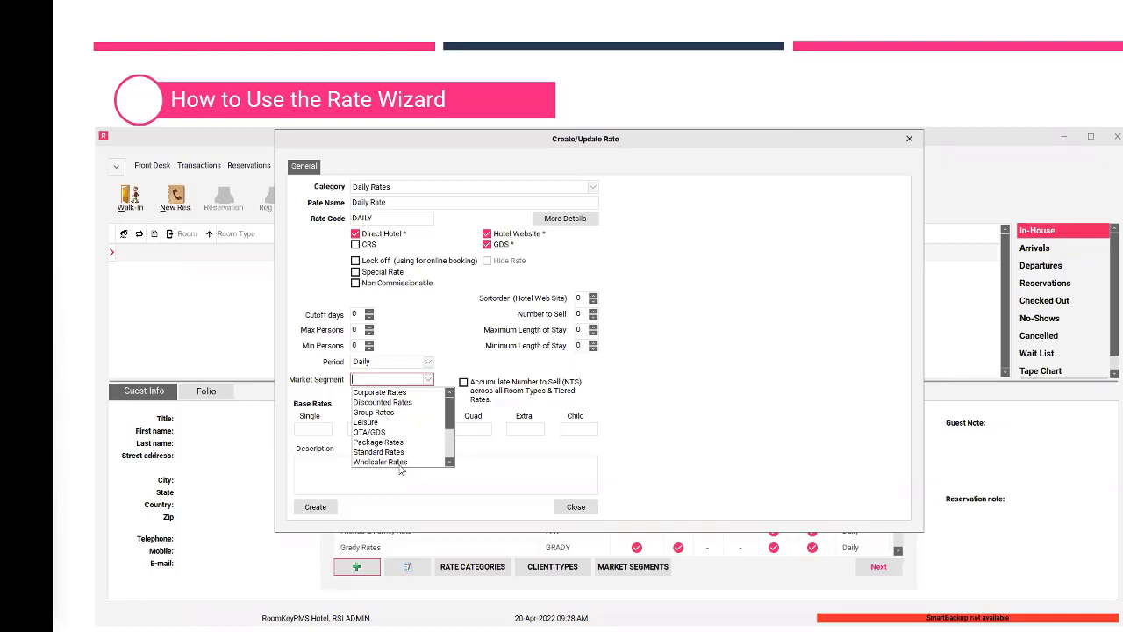
left_click(393, 452)
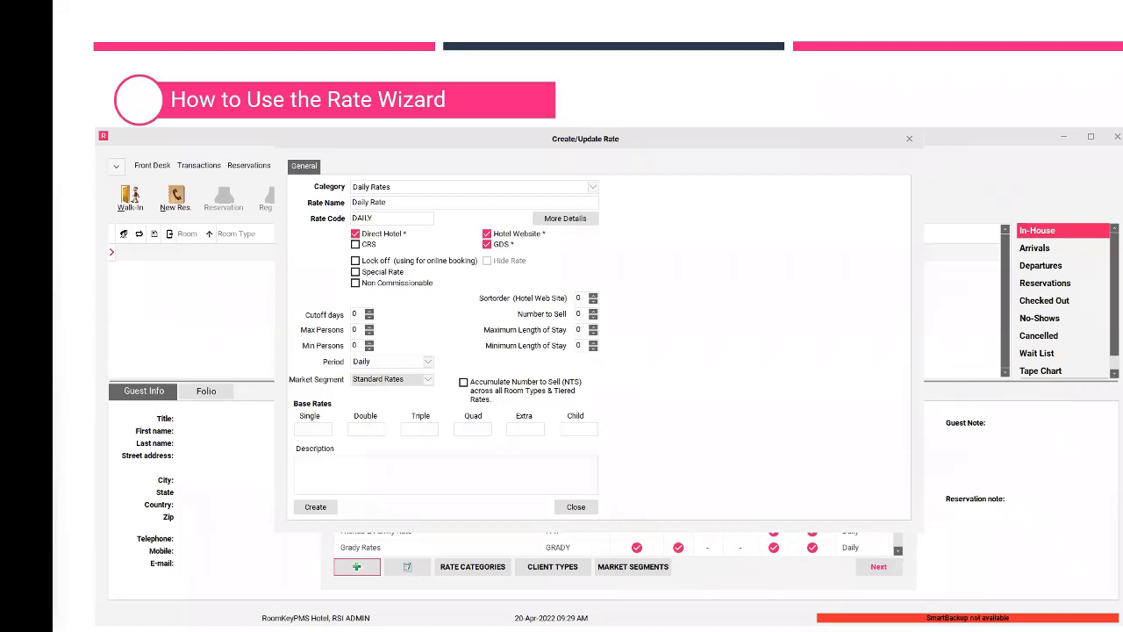
Step: Add the description "This is the daily rate available to all guests." and create the rate
left_click(424, 483)
type("This is the daily rate available to all guests.")
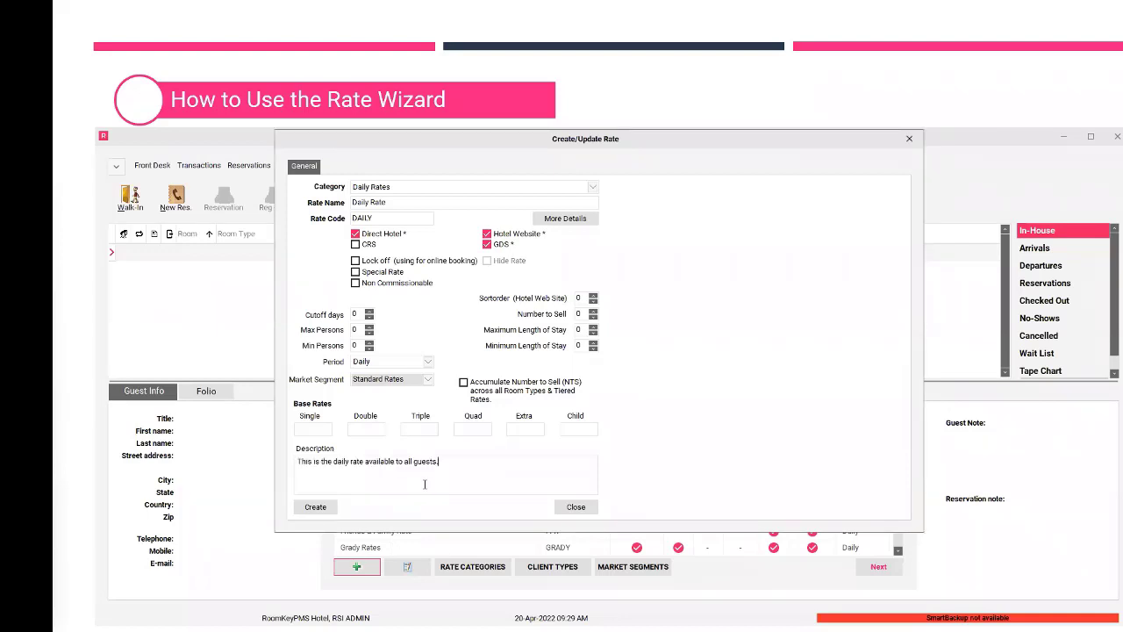
left_click(329, 508)
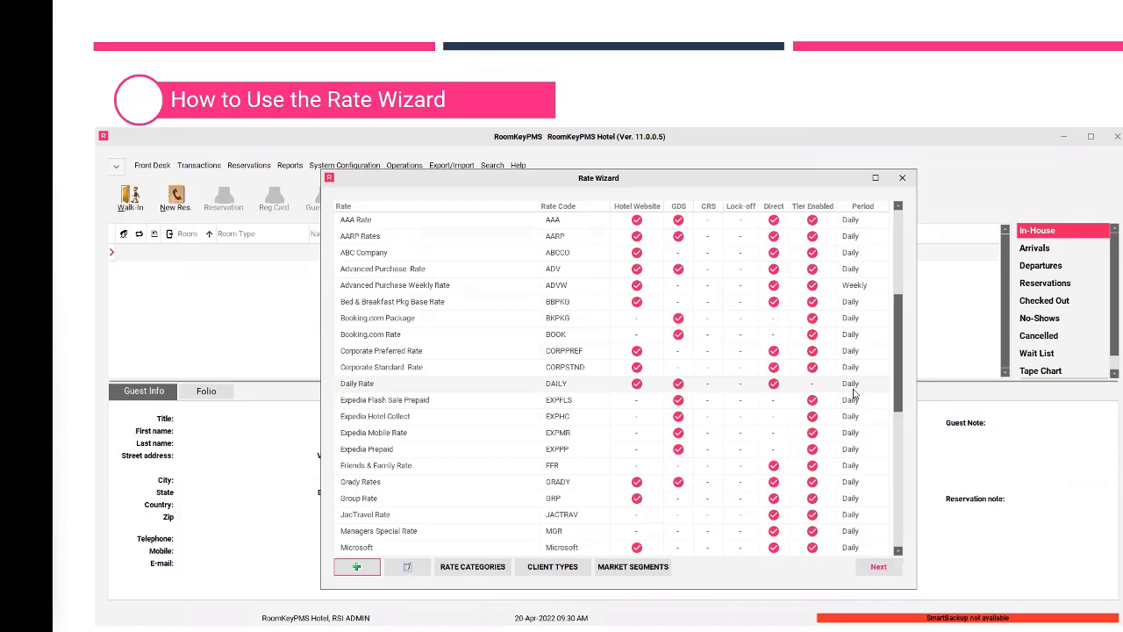
Step: Open the Daily Rate's room-type pricing page and enlarge the room type grid to show more rows
left_click(886, 572)
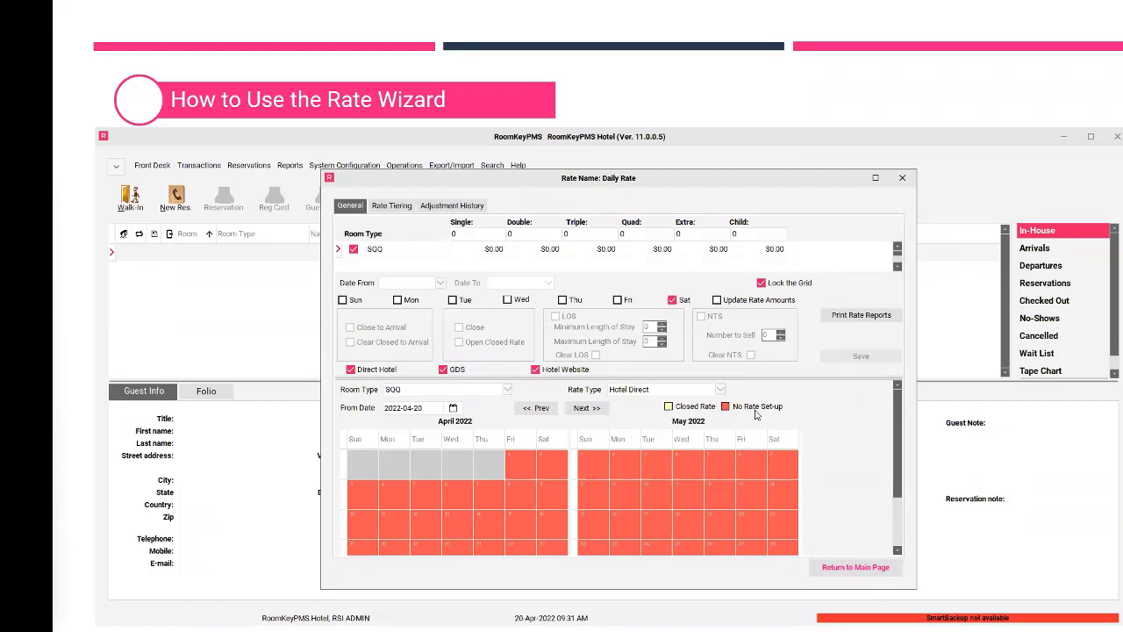
mouse_move(872, 183)
left_click_drag(567, 376, 576, 549)
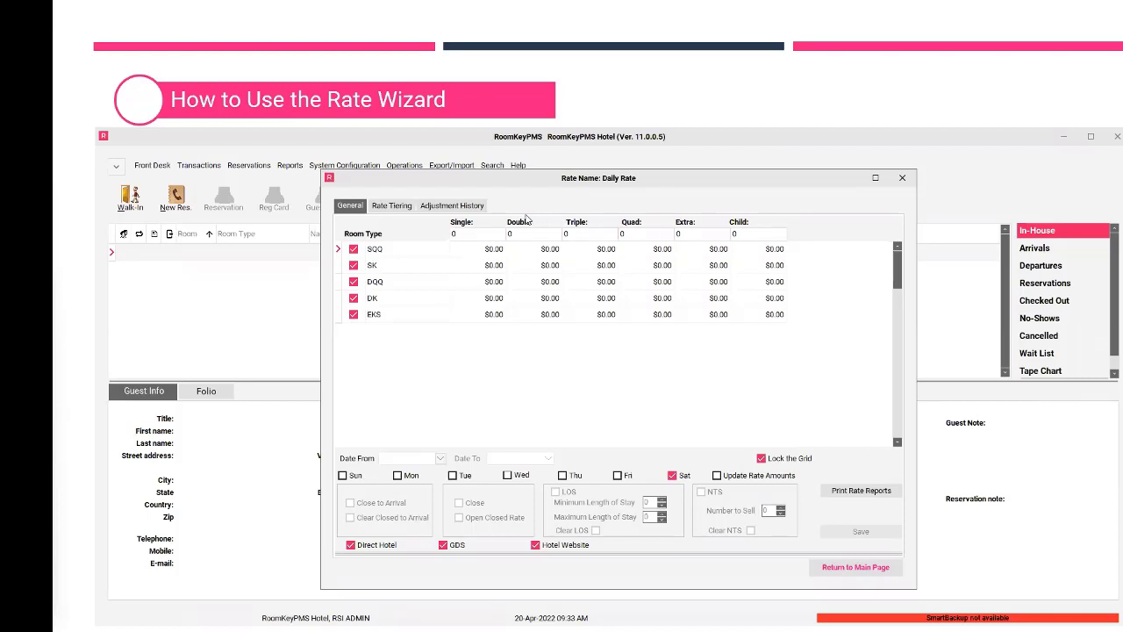
Step: Set the Single and Double amounts to 100 for all room types at once
left_click(467, 233)
type("1")
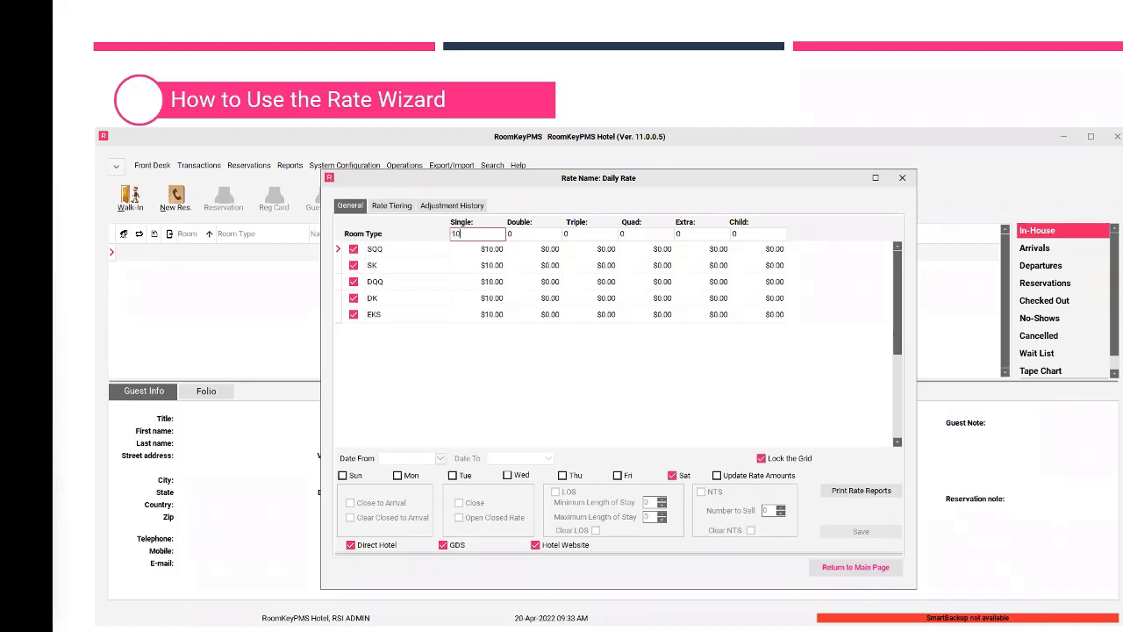
type("0")
key("Tab")
type("100")
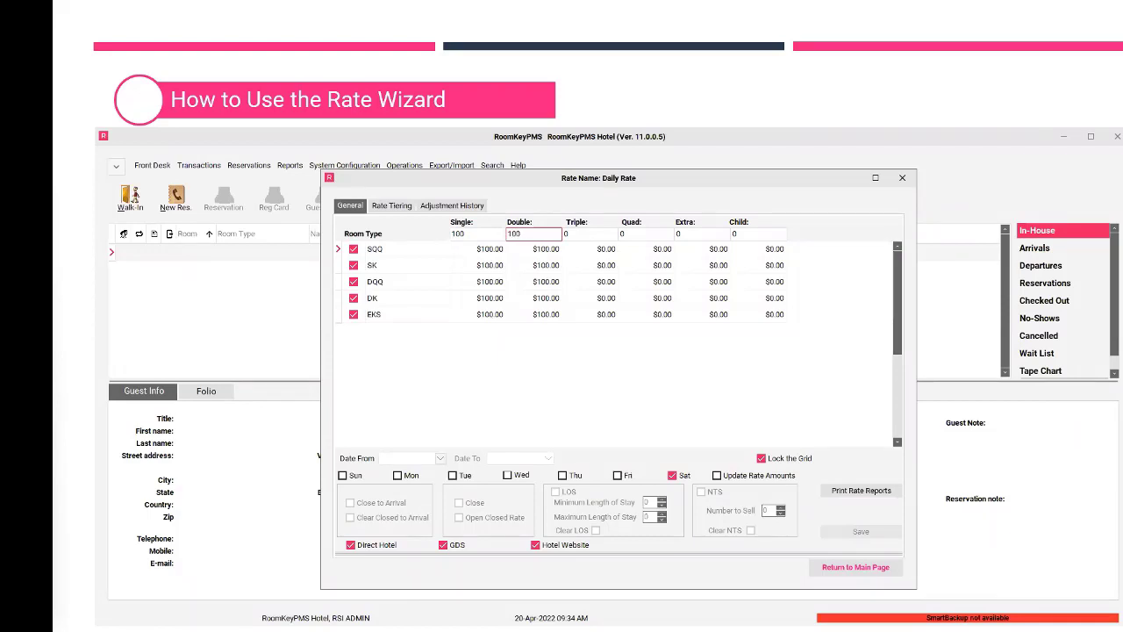
Step: Reset the Double and Single amounts to 0 for all room types
key("BackSpace")
key("BackSpace")
key("BackSpace")
type("0")
left_click(466, 234)
key("BackSpace")
key("BackSpace")
key("BackSpace")
type("0")
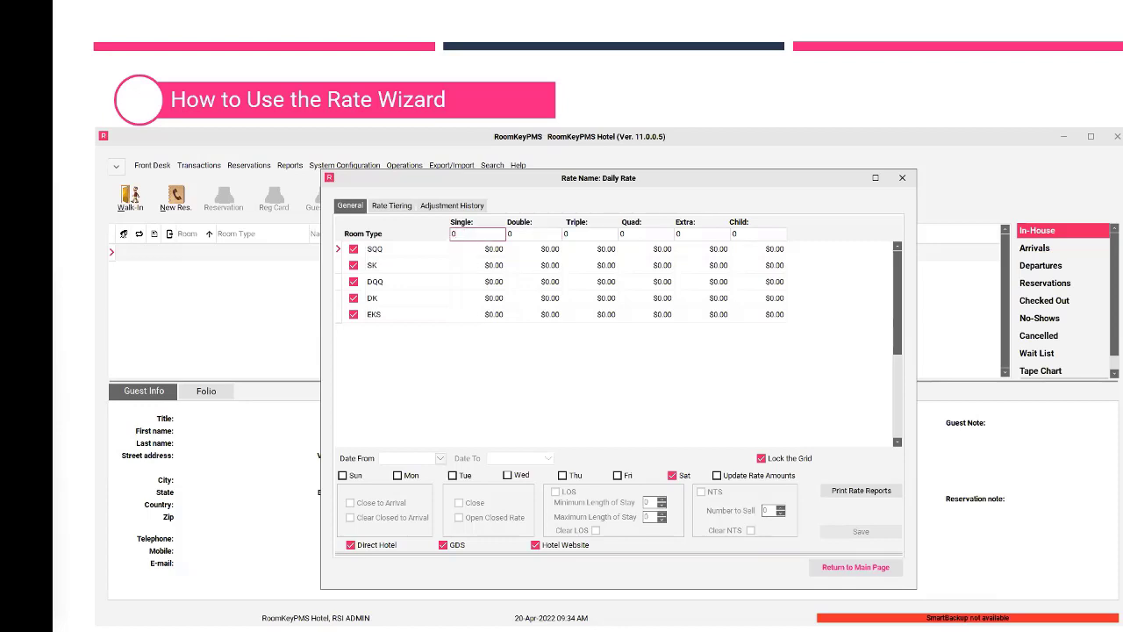
Step: Open the SK room type's Single amount for editing and unlock the rate grid
left_click(441, 267)
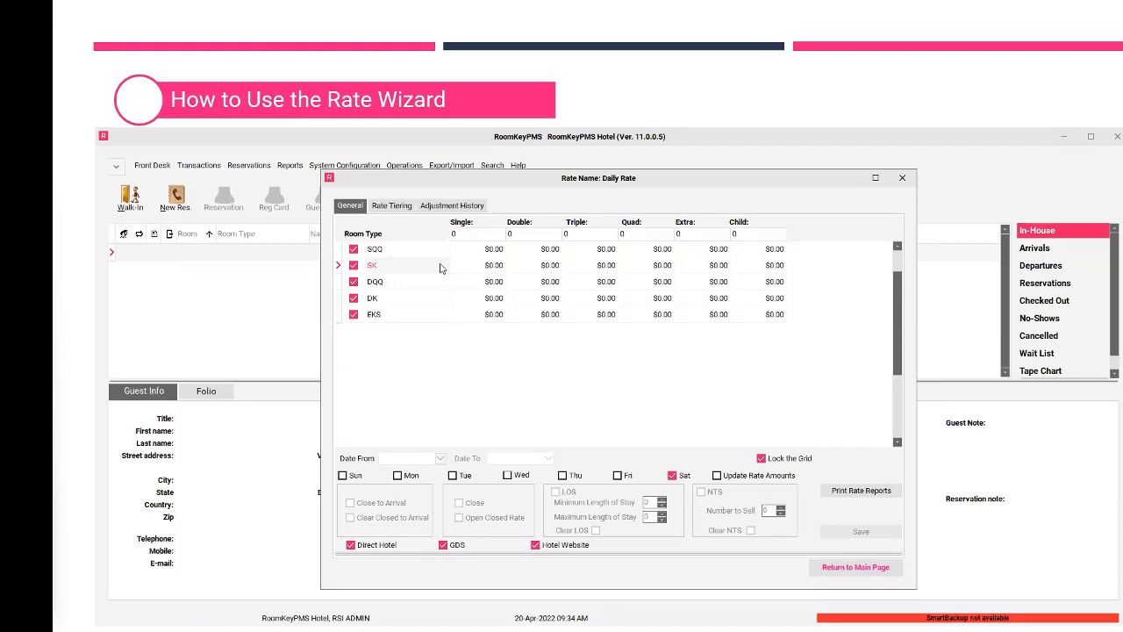
left_click(481, 270)
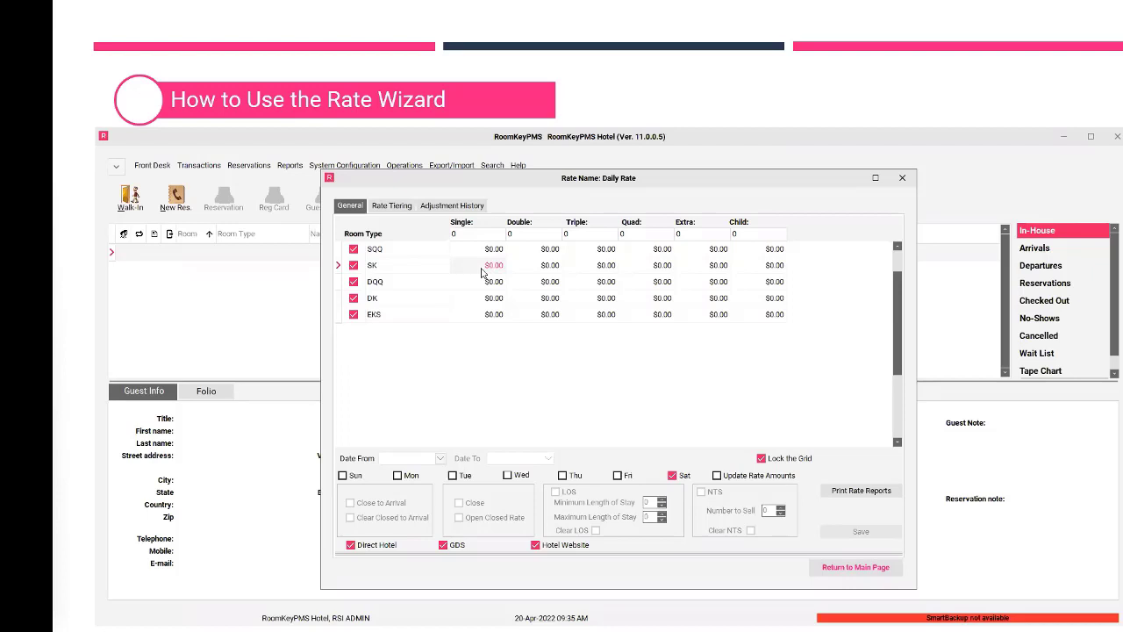
left_click(482, 266)
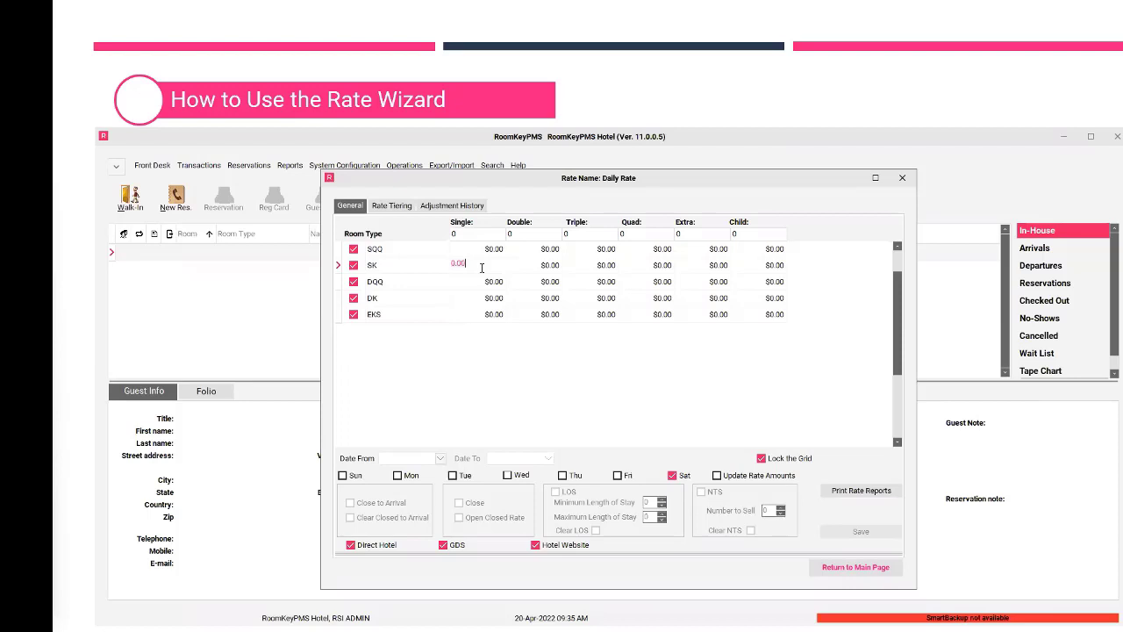
left_click(761, 458)
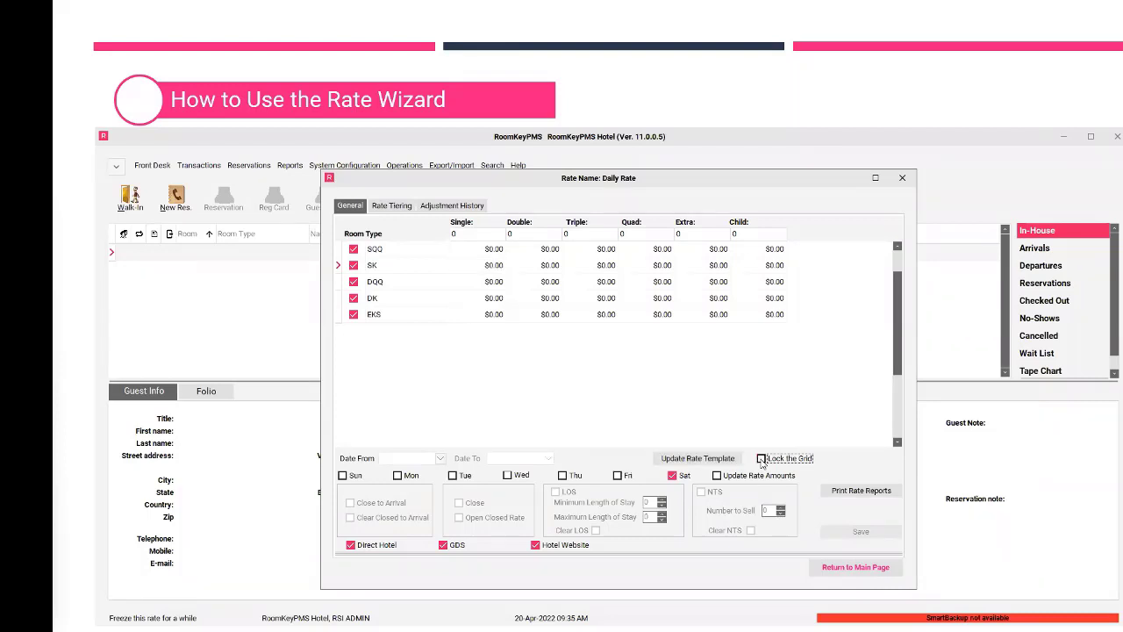
Step: Set the Single amounts to 10 for SK, 50 for DQQ, 60 for DK and 100 for EKS
left_click(498, 265)
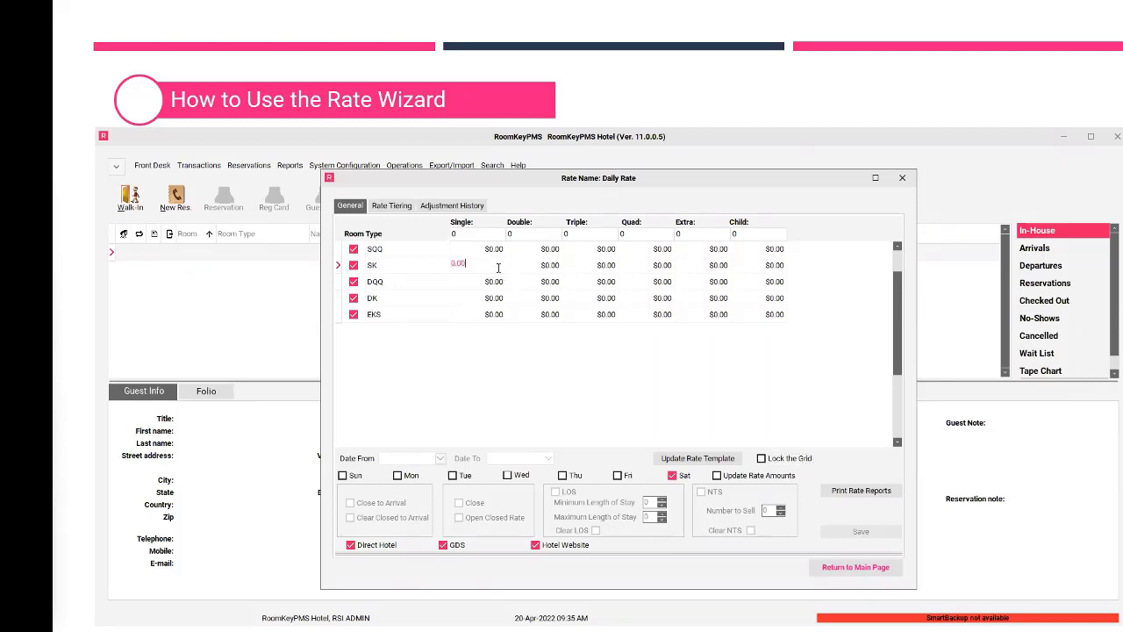
type("10.00")
left_click(467, 286)
type("50")
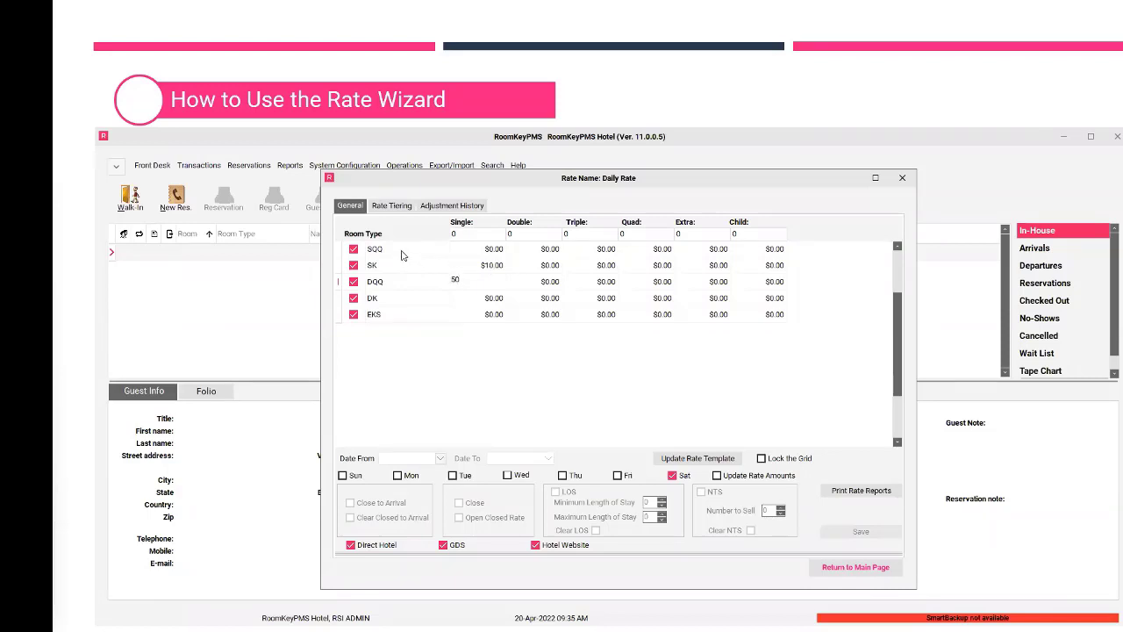
left_click(470, 303)
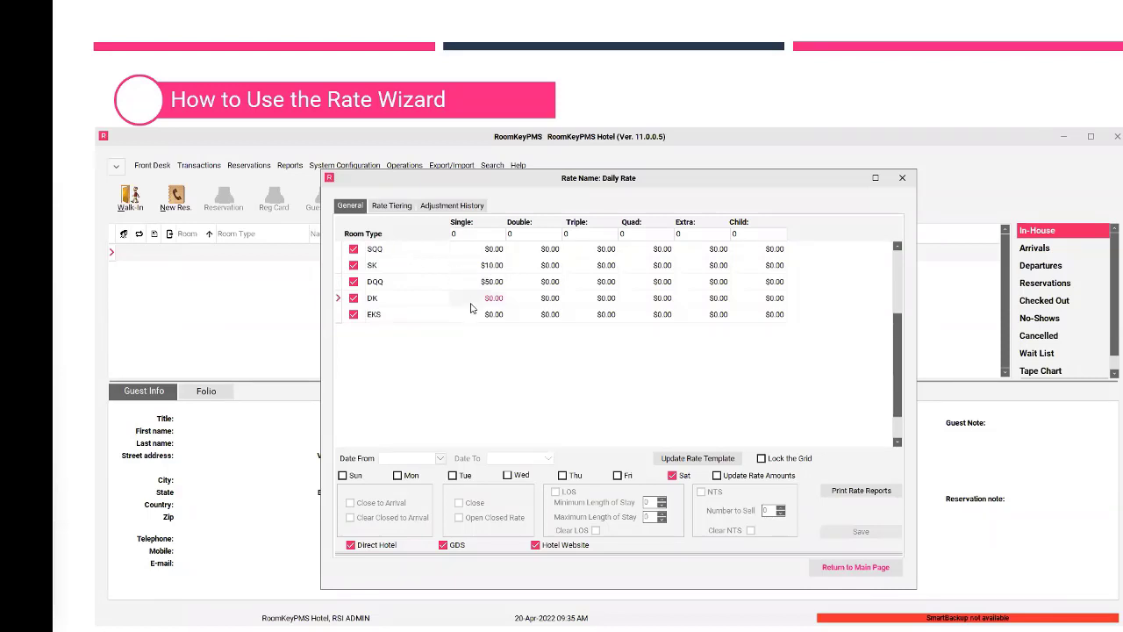
type("60")
left_click(479, 320)
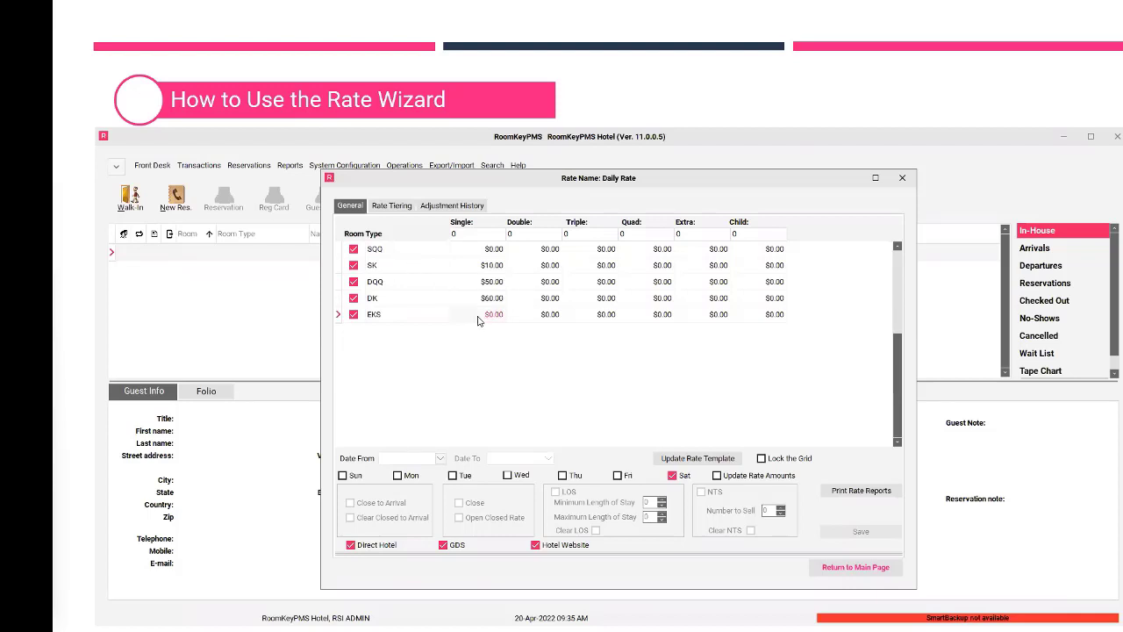
type("100")
Step: Set the Double amounts to 10 for SK, 50 for DQQ, 60 for DK and 100 for EKS
left_click(539, 271)
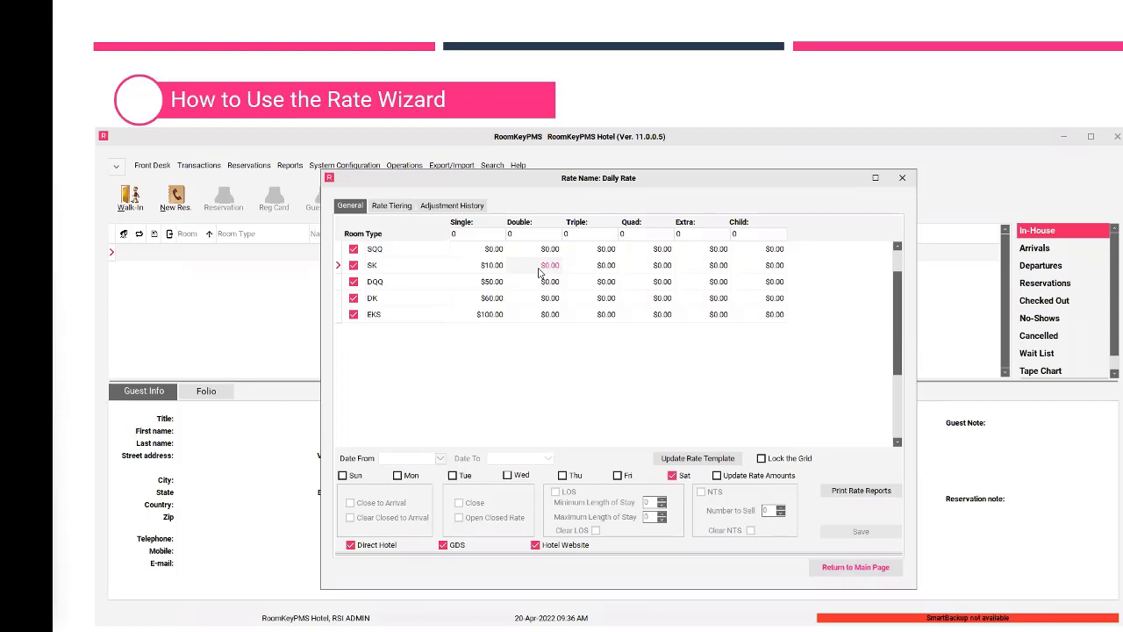
type("10")
key("Return")
type("50")
key("Return")
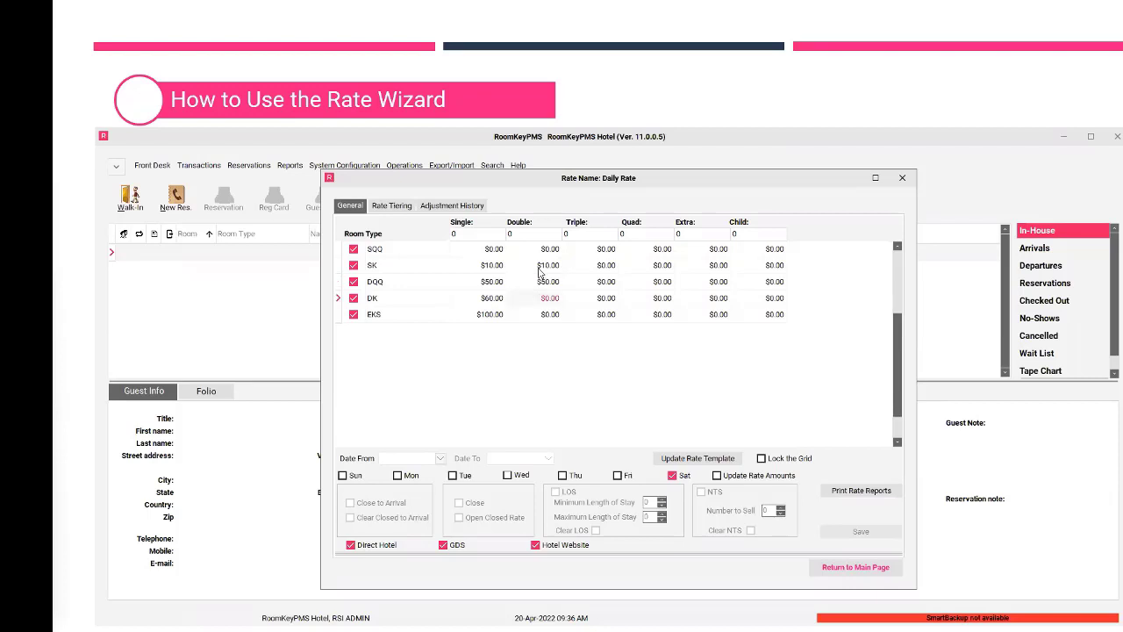
type("60")
key("Return")
type("100")
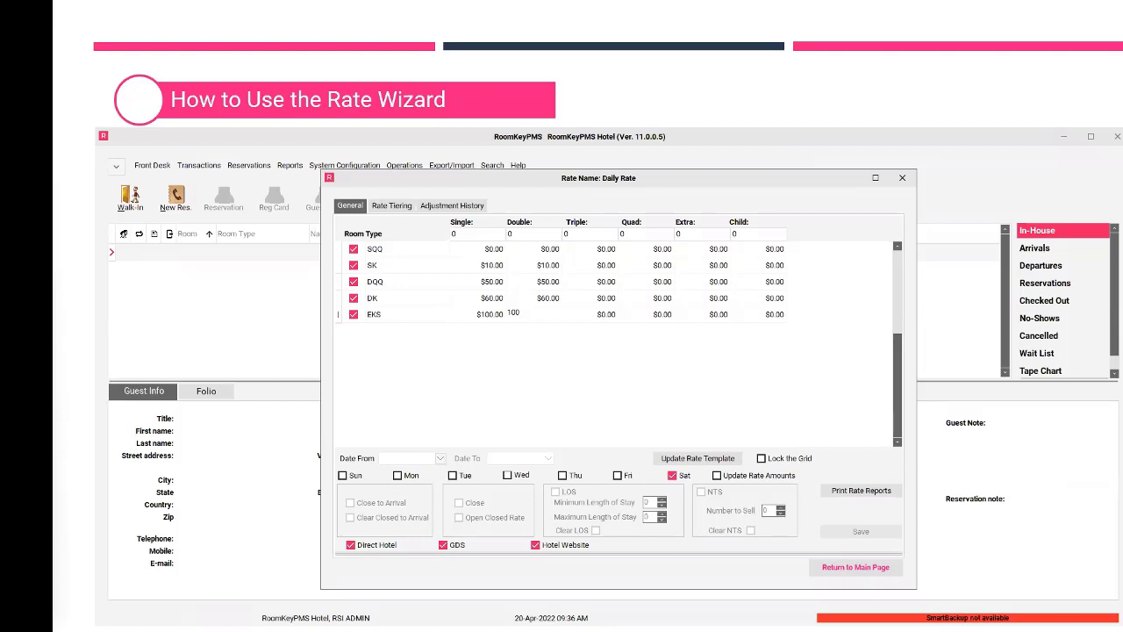
Step: Set the Triple amounts to 10 for SQQ, 20 for SK, 60 for DQQ, 70 for DK and 110 for EKS
left_click(607, 250)
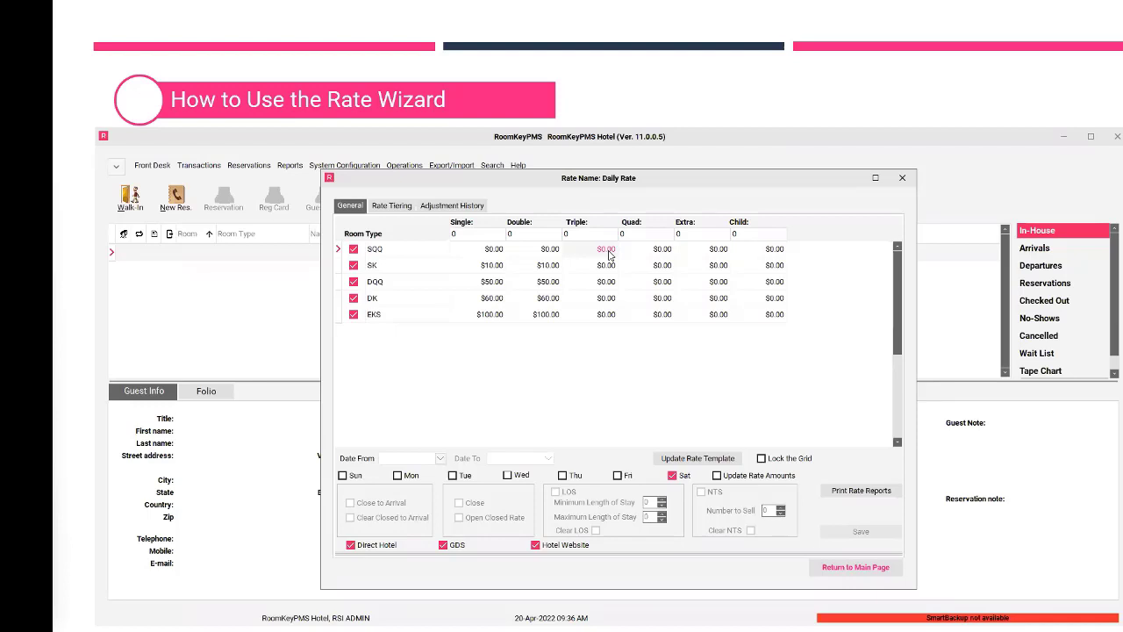
type("10")
left_click(605, 265)
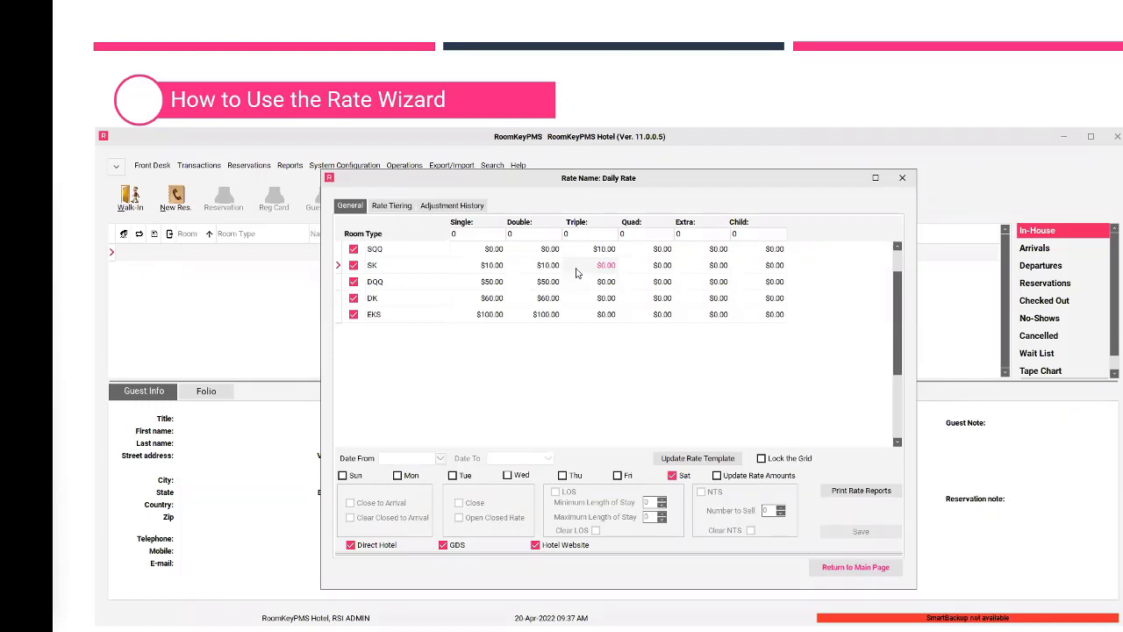
type("20.")
key("Return")
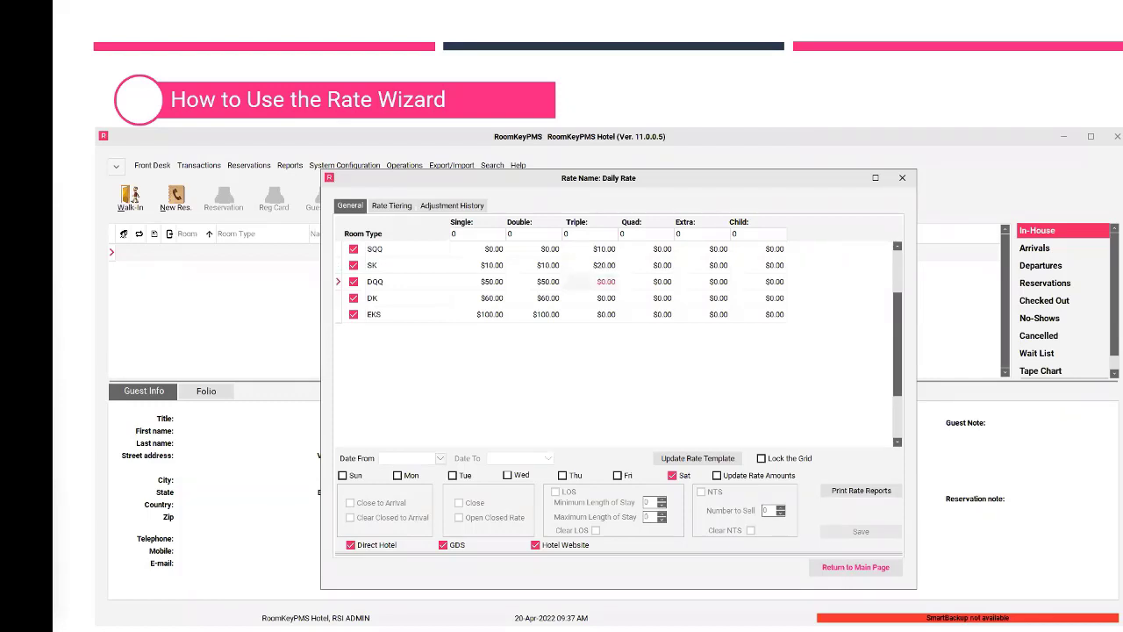
type("60")
key("Return")
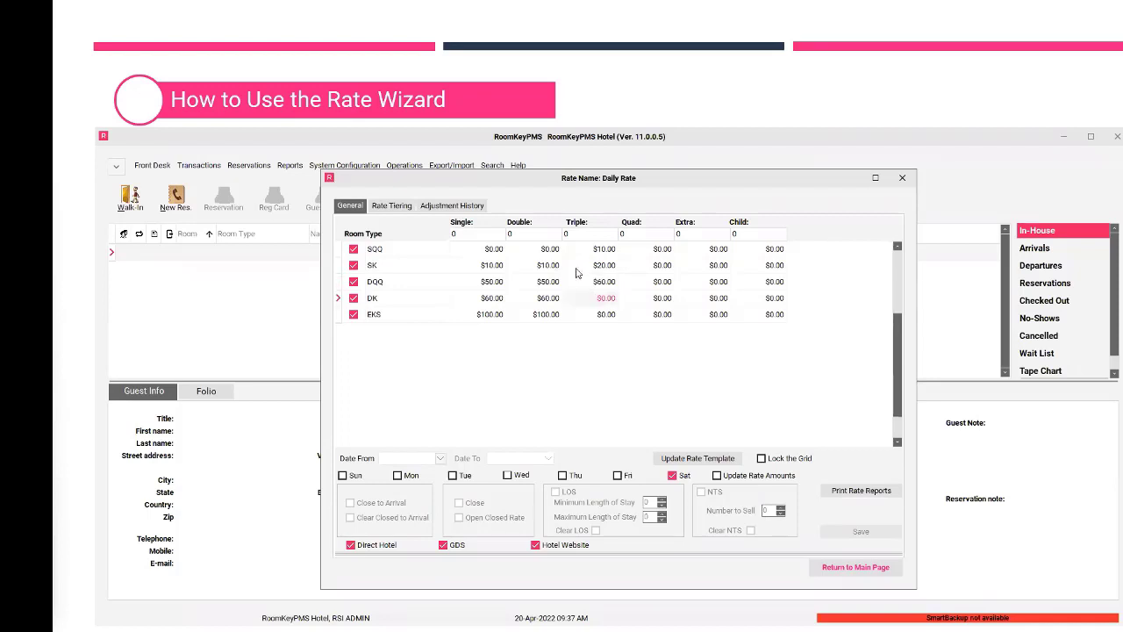
type("70")
key("Return")
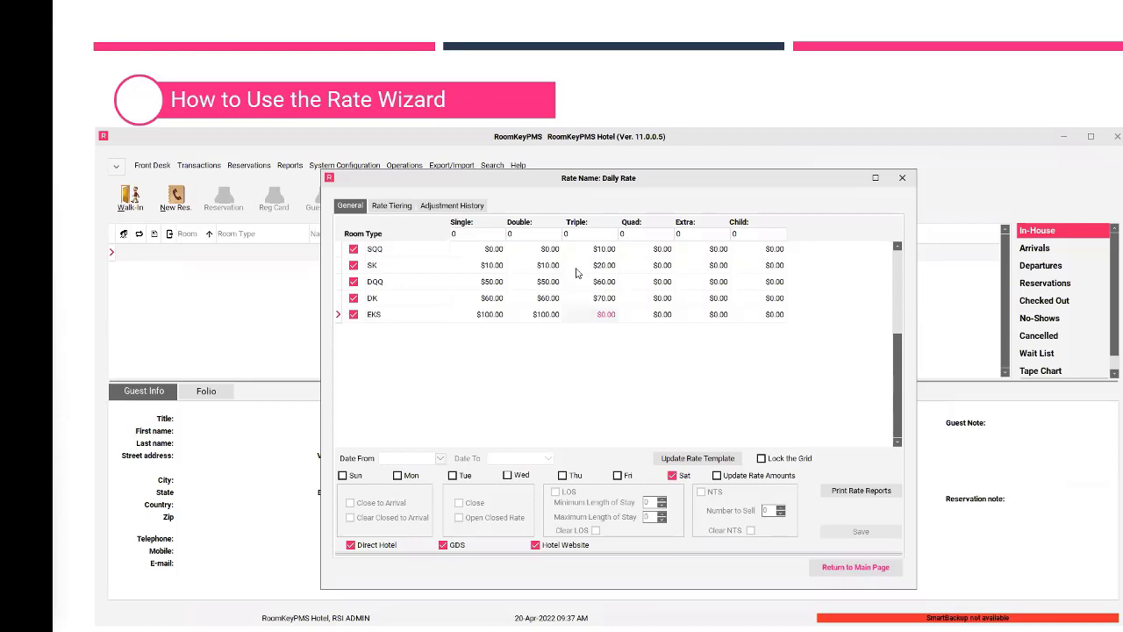
type("110")
Step: Set the Quad amounts to 20 for SQQ, 30 for SK, 70 for DQQ, 80 for DK and 120 for EKS
left_click(637, 252)
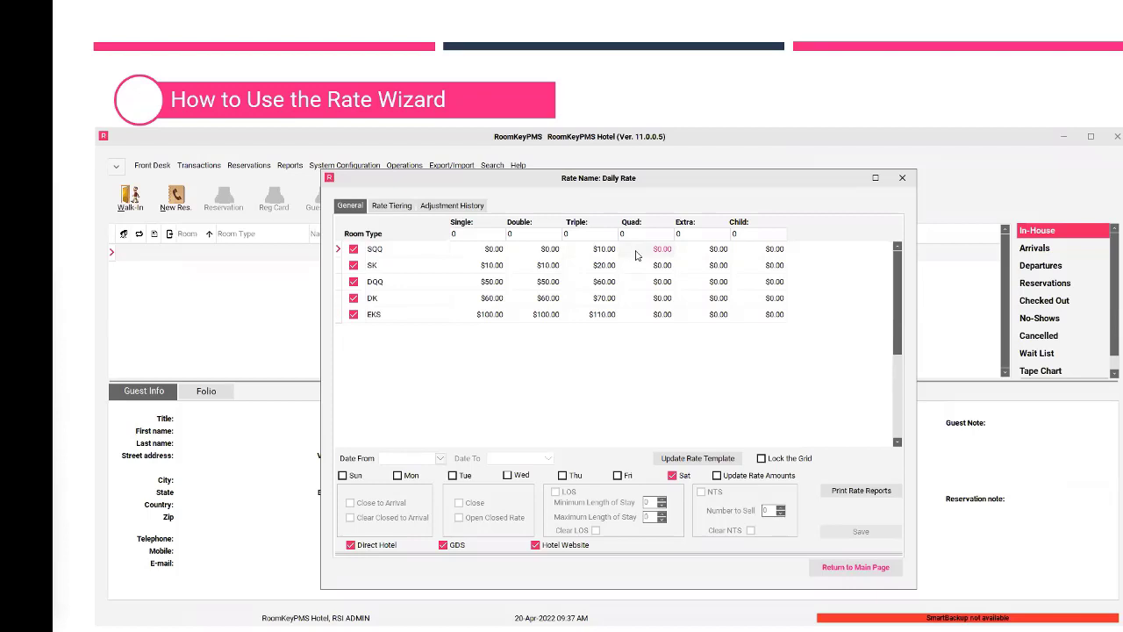
type("20")
key("Return")
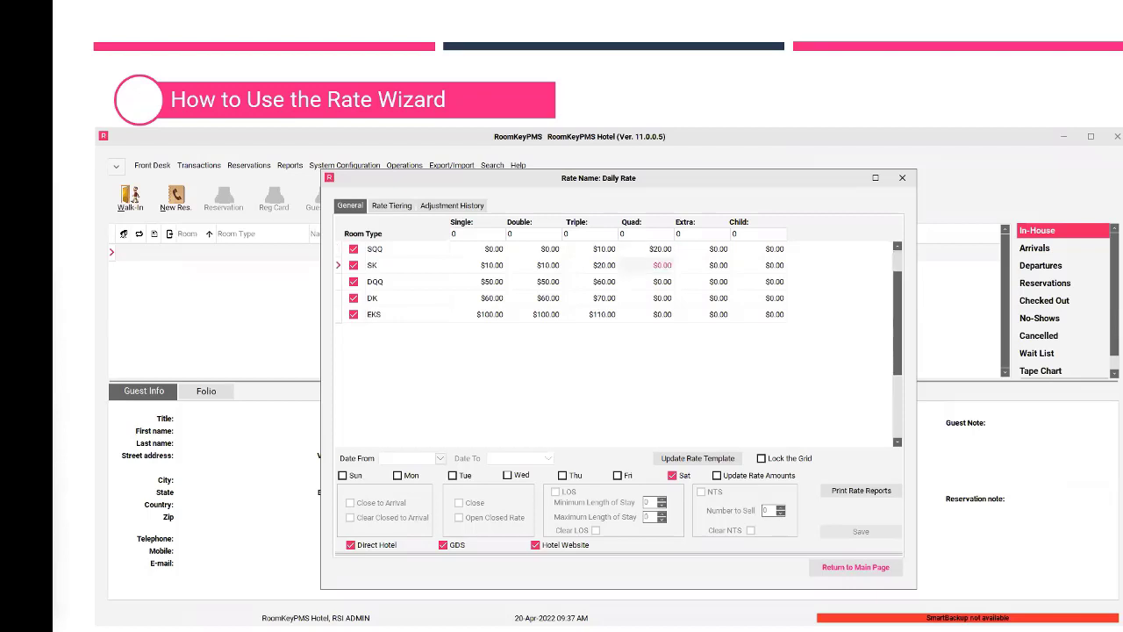
type("30")
key("Return")
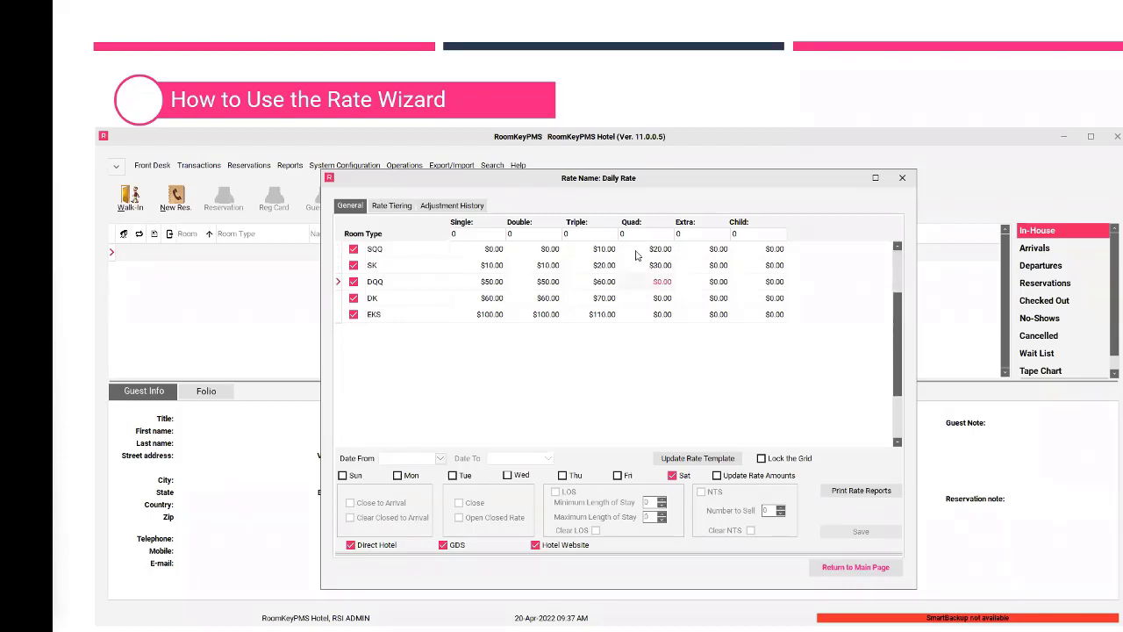
type("70")
key("Return")
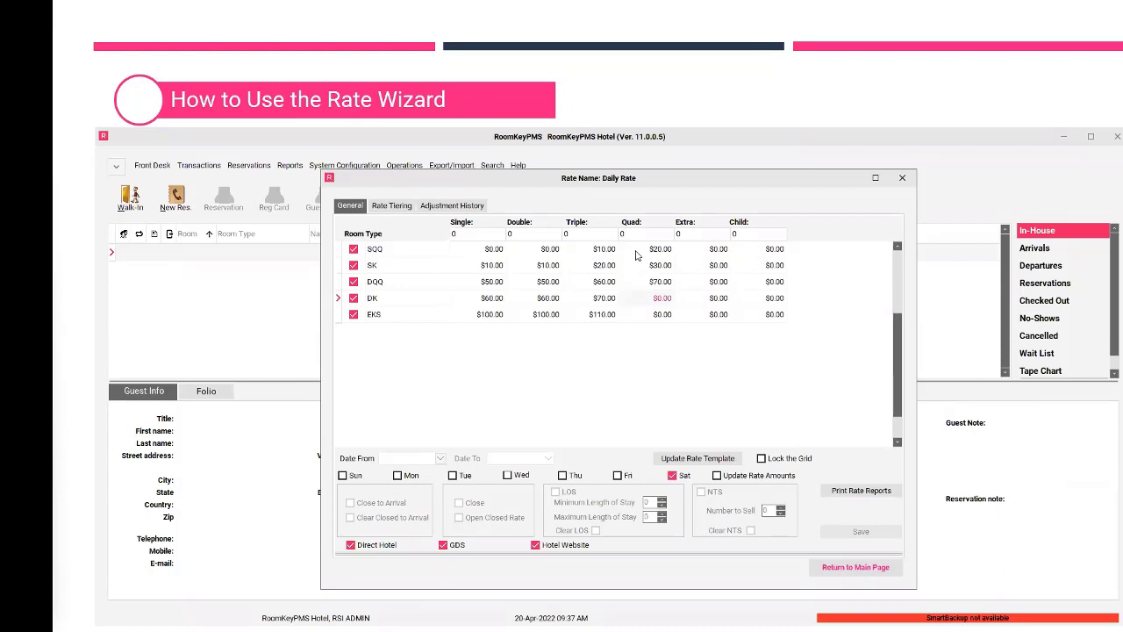
type("80")
key("Return")
type("120")
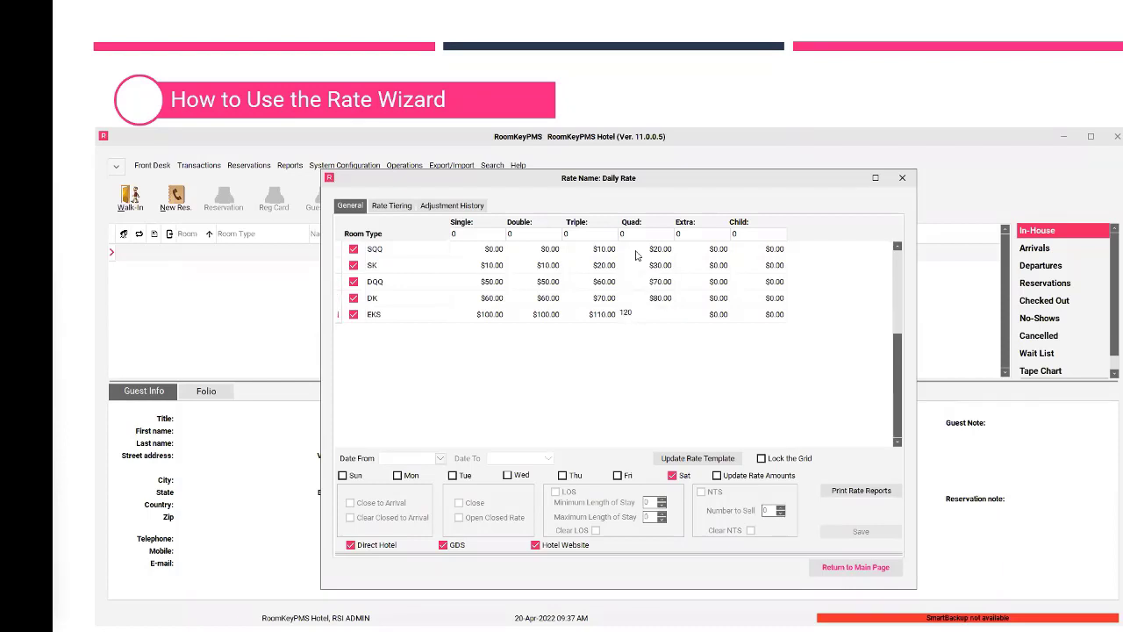
key("Return")
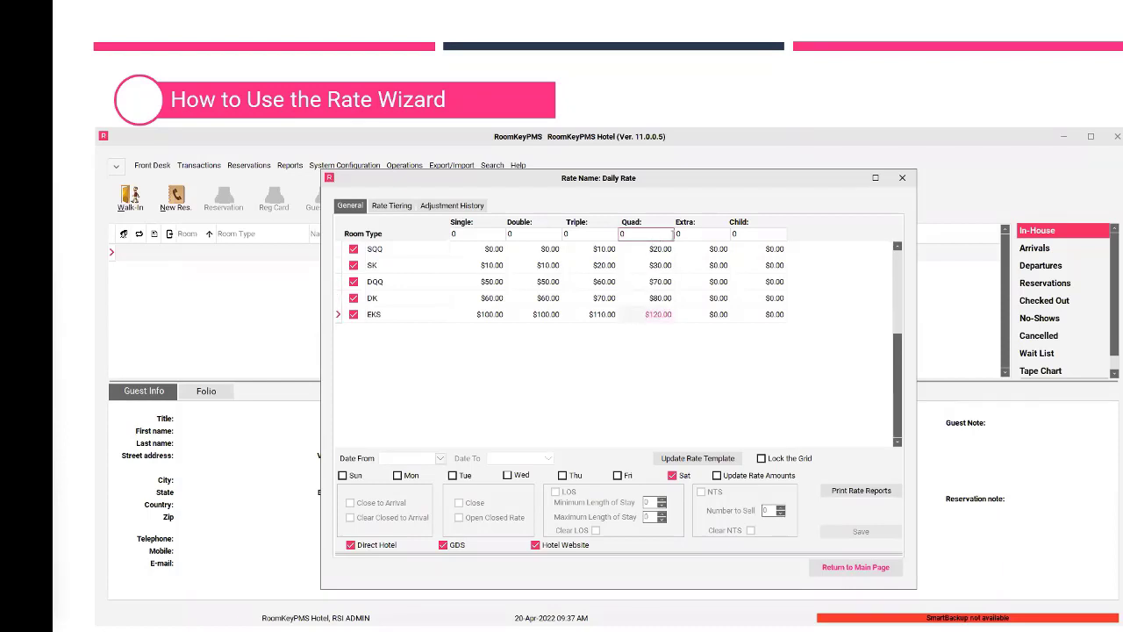
Step: Set the Extra amount to 10 for each of the SQQ, SK, DQQ, DK and EKS room types
left_click(701, 255)
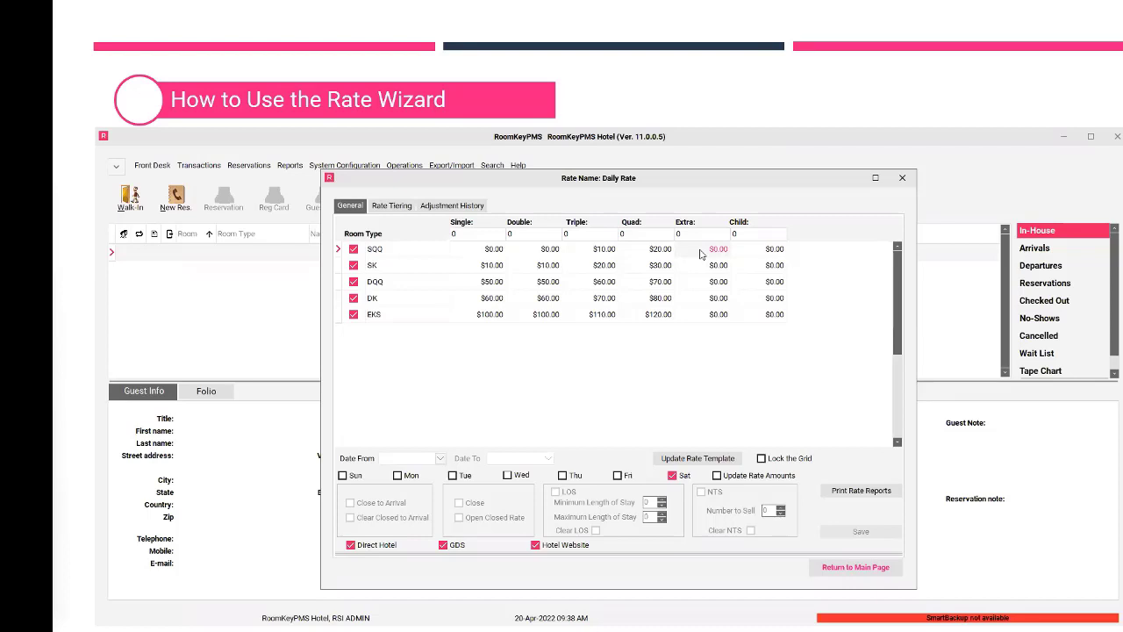
type("10")
key("Down")
type("10")
key("Down")
type("10")
key("Down")
type("10")
key("Down")
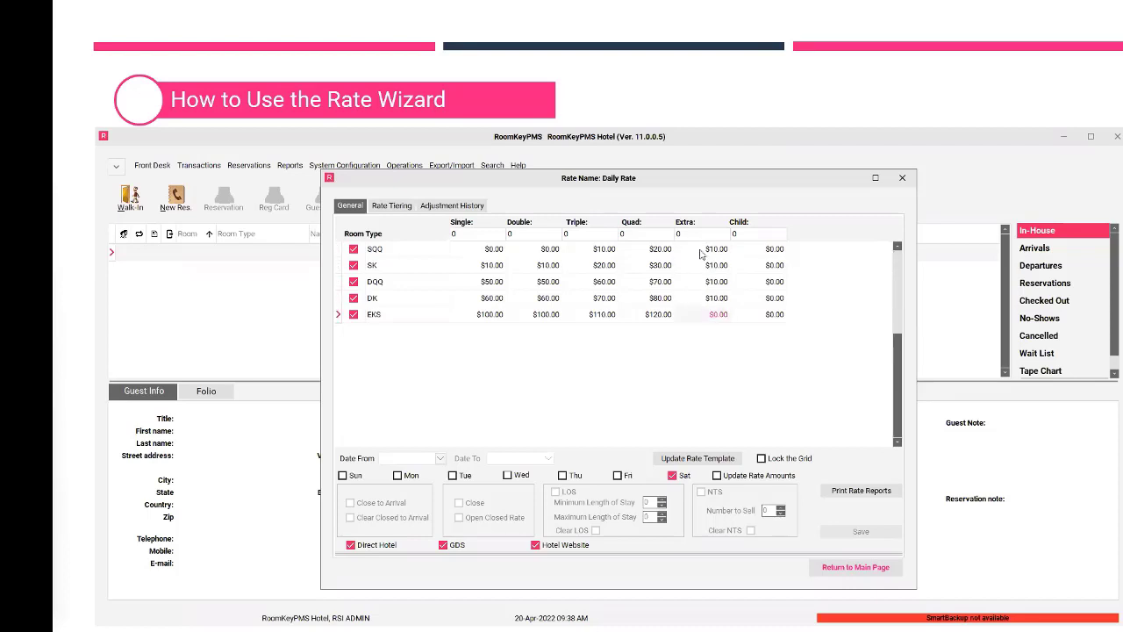
type("10")
key("Down")
left_click(702, 253)
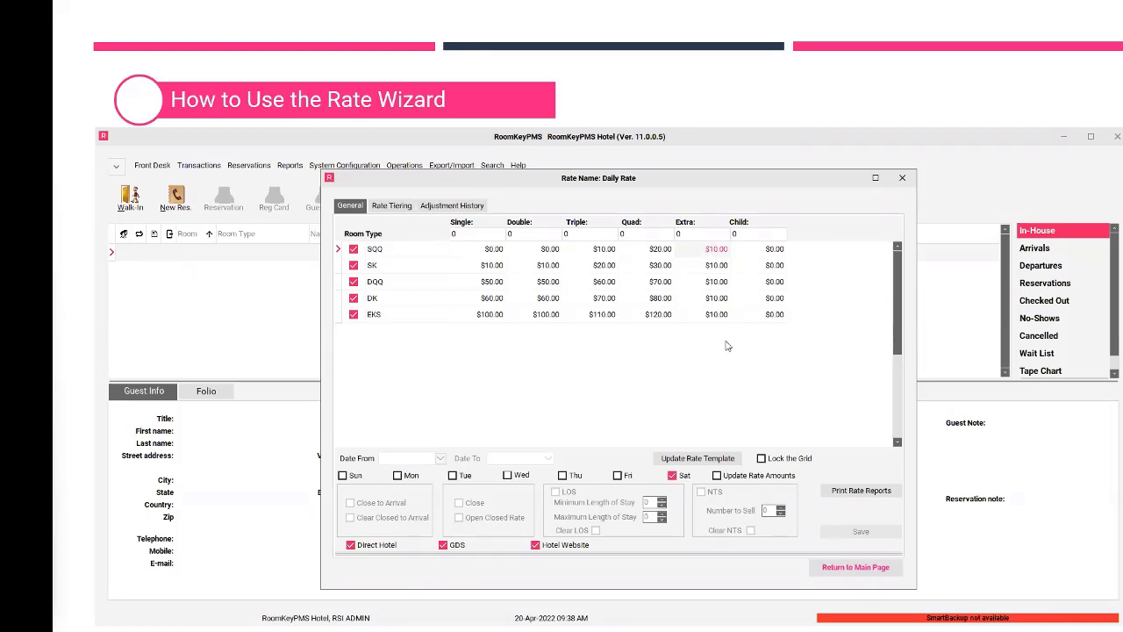
Step: Update the rate template with the room-type differences and lock the rate grid
left_click(711, 459)
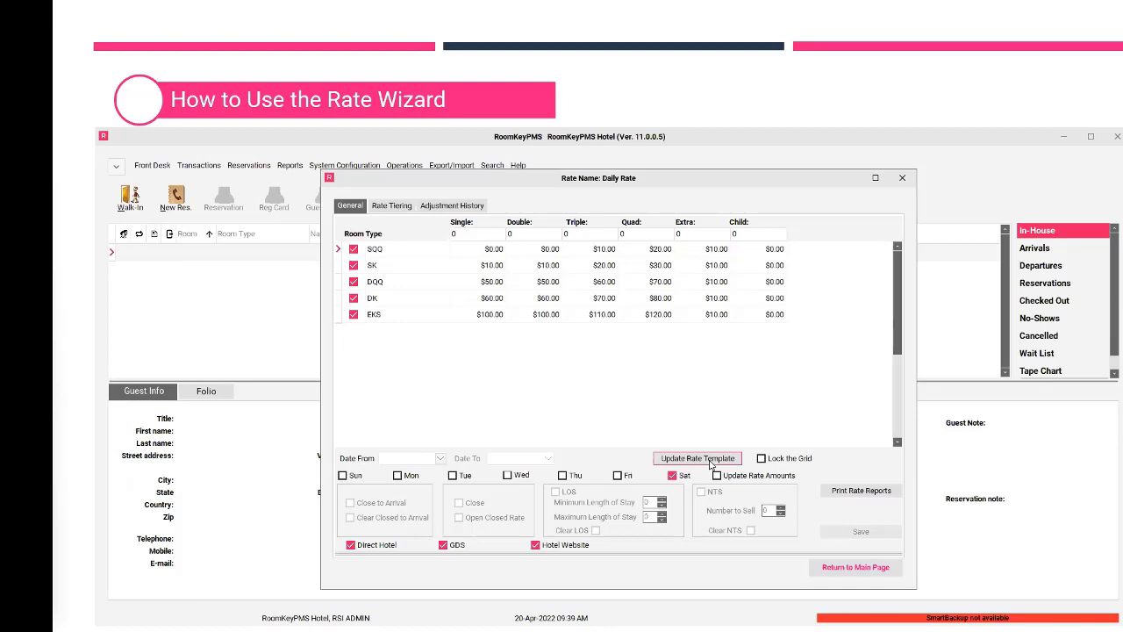
left_click(760, 459)
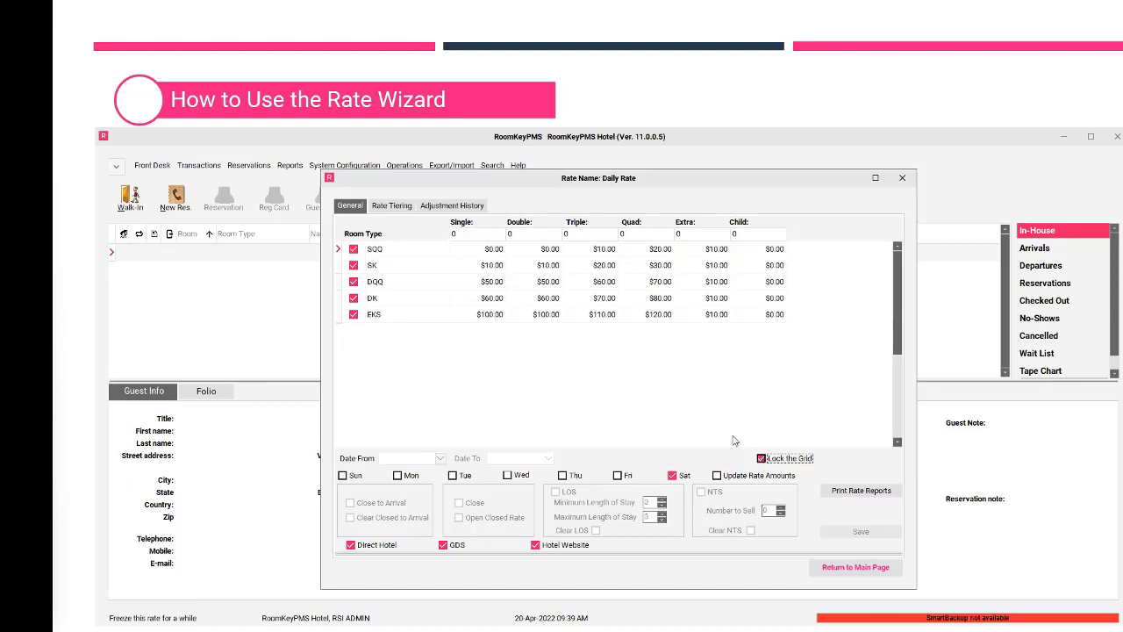
left_click(559, 286)
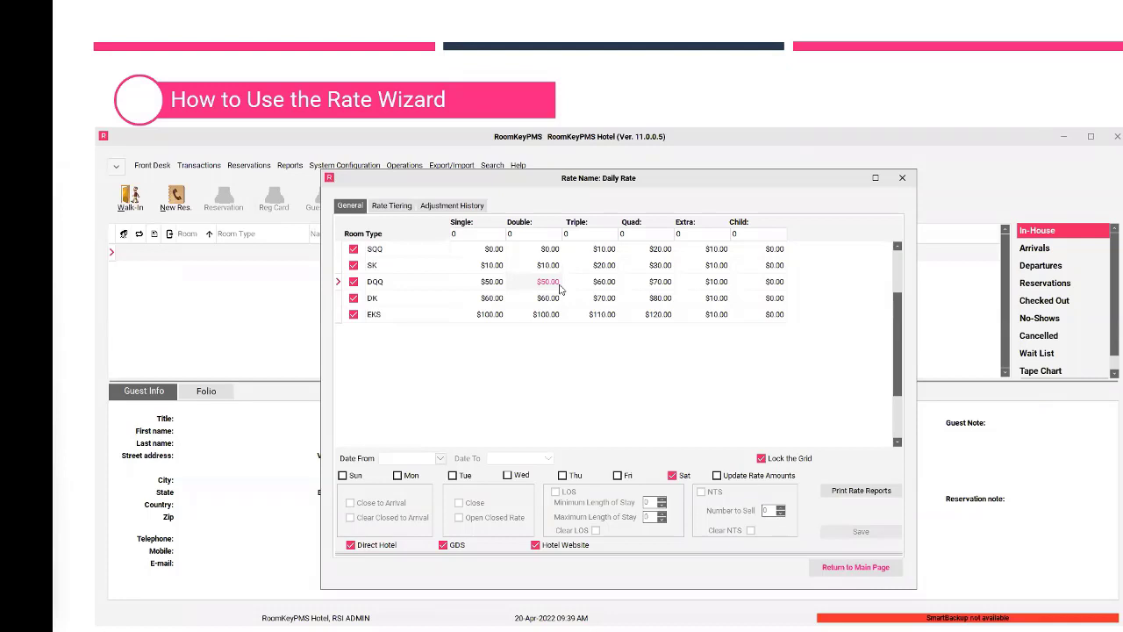
Step: Set the base Single, Double, Triple and Quad amounts to 100 for all room types
left_click(459, 233)
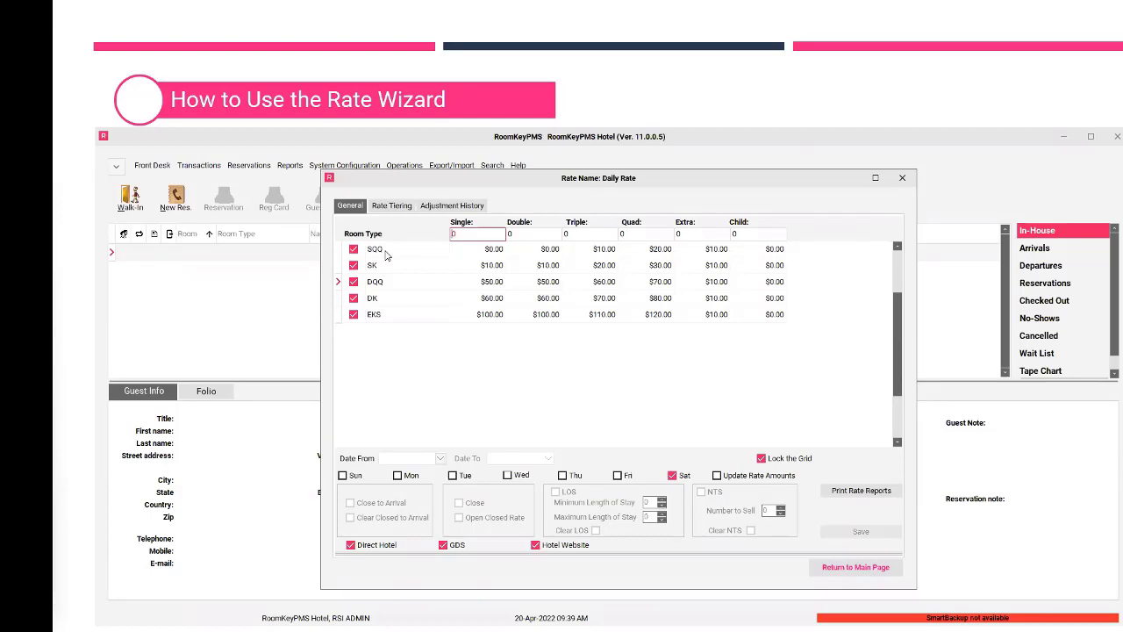
type("100")
key("Tab")
type("100")
key("Tab")
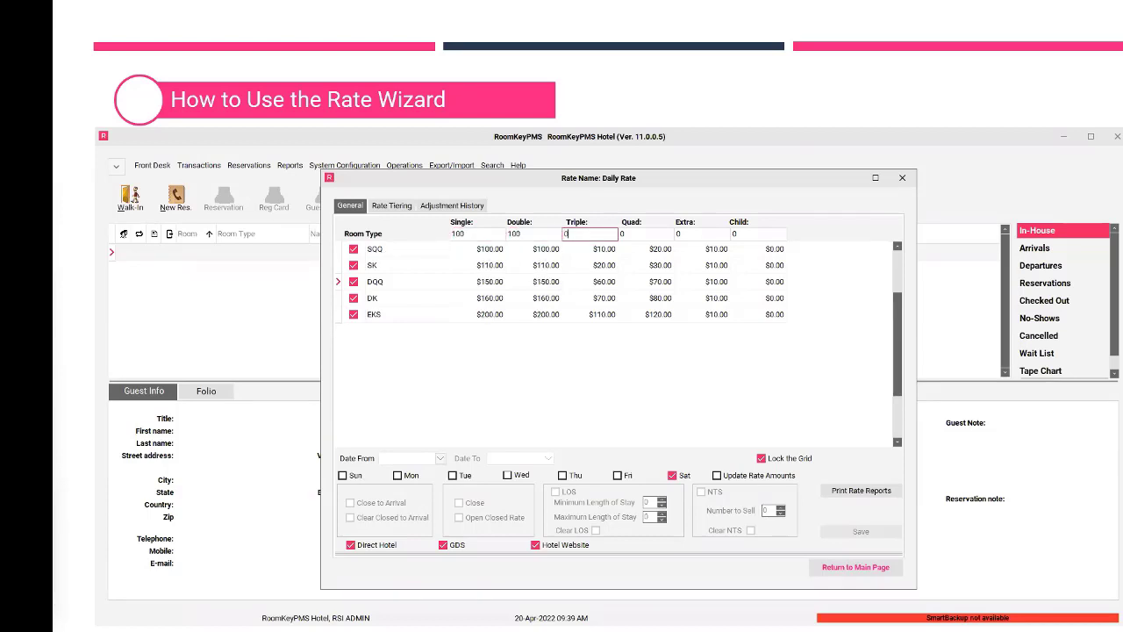
type("100")
key("Tab")
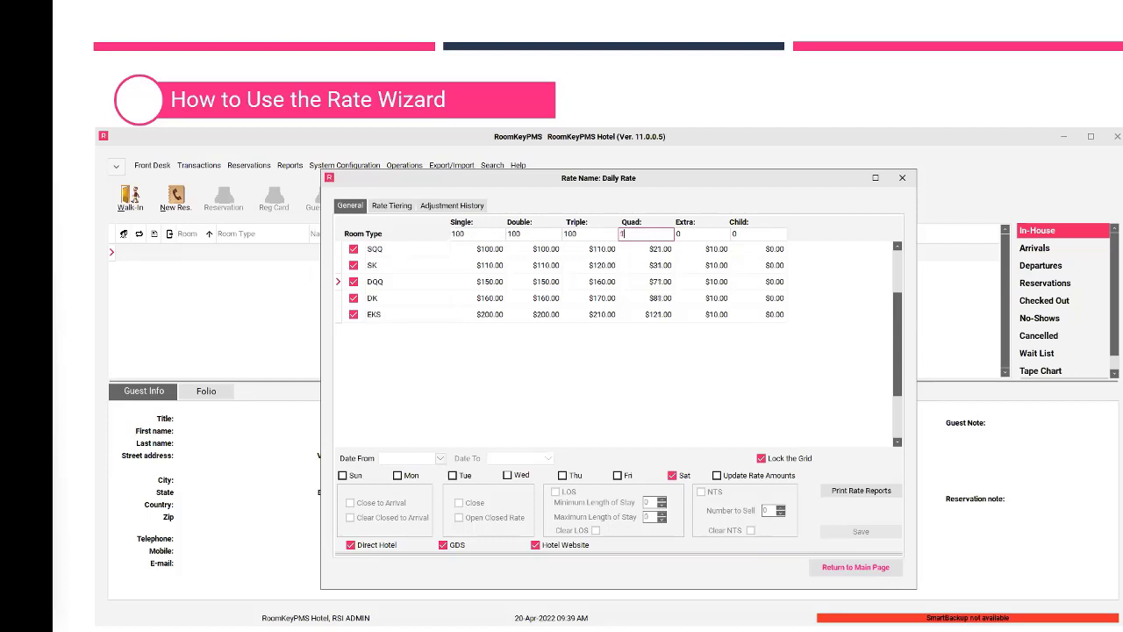
type("100")
Step: Set the rate's date range from 2022-04-20 to 2022-05-15
left_click(440, 458)
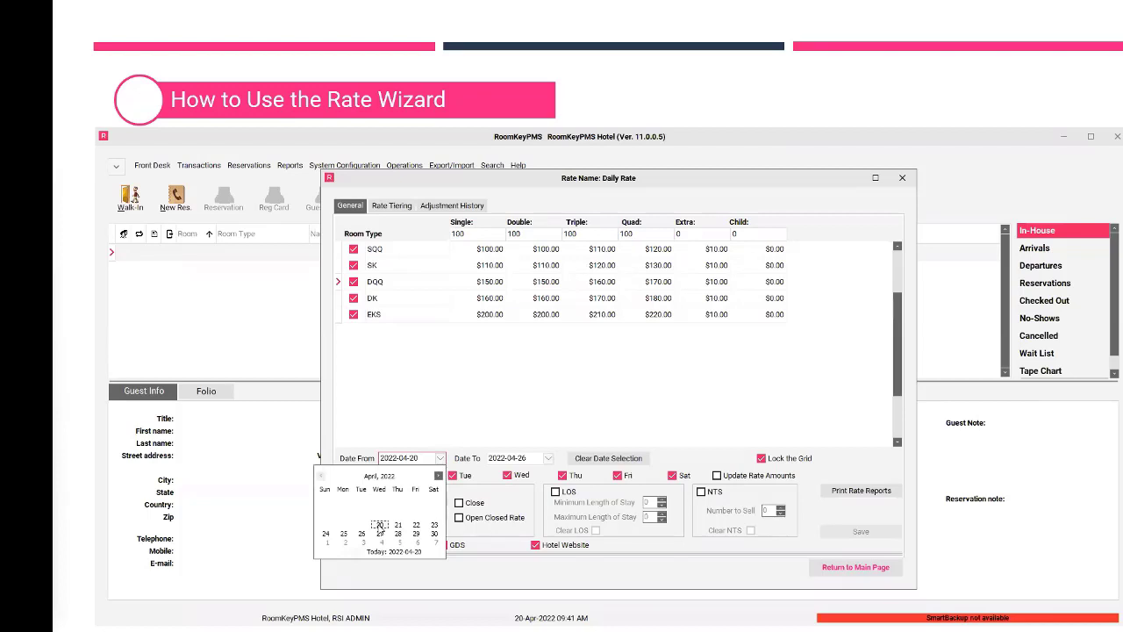
left_click(379, 525)
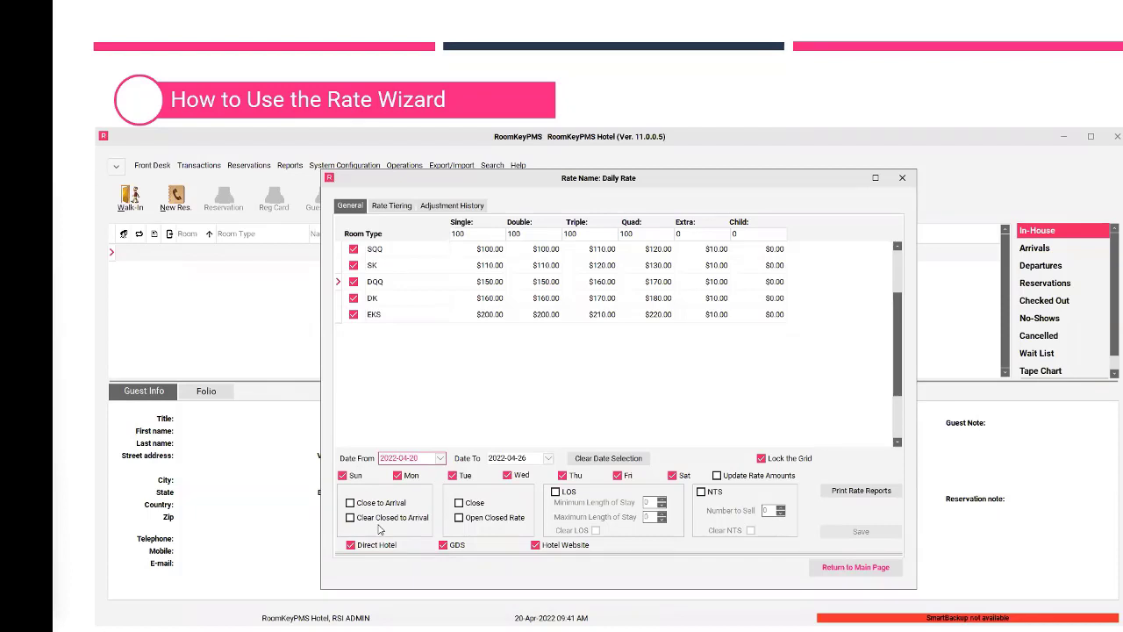
left_click(547, 457)
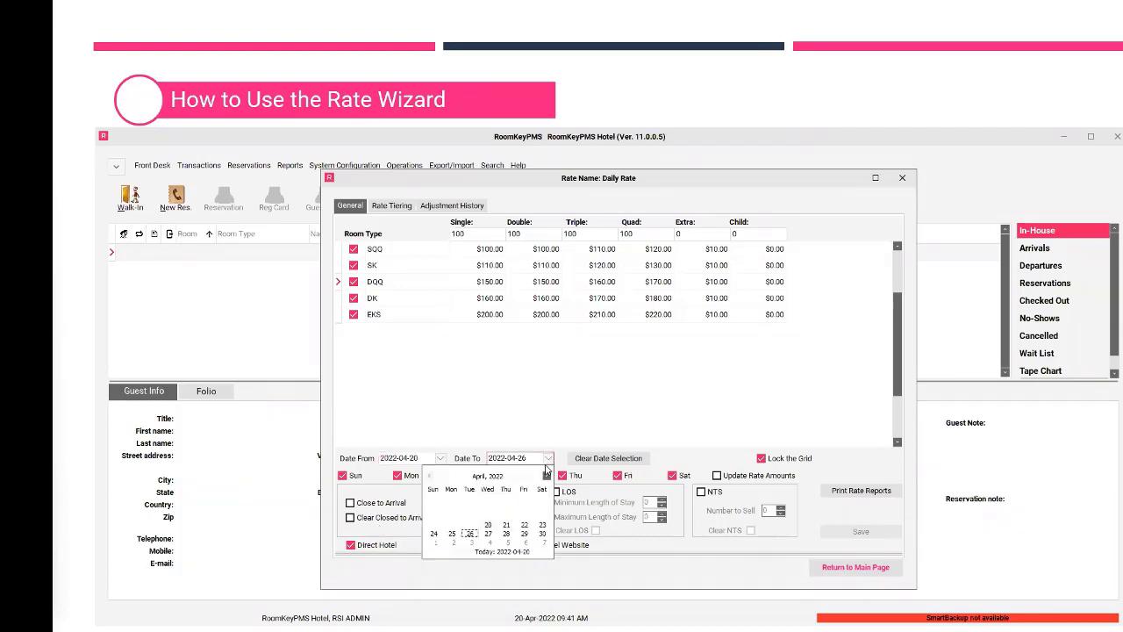
left_click(547, 476)
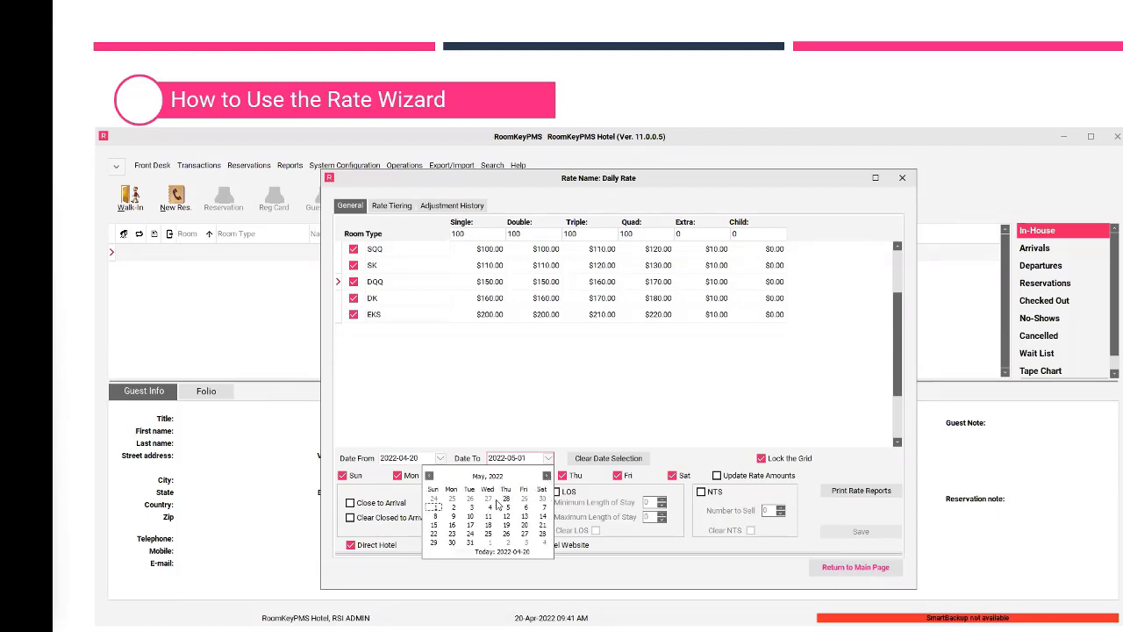
left_click(467, 515)
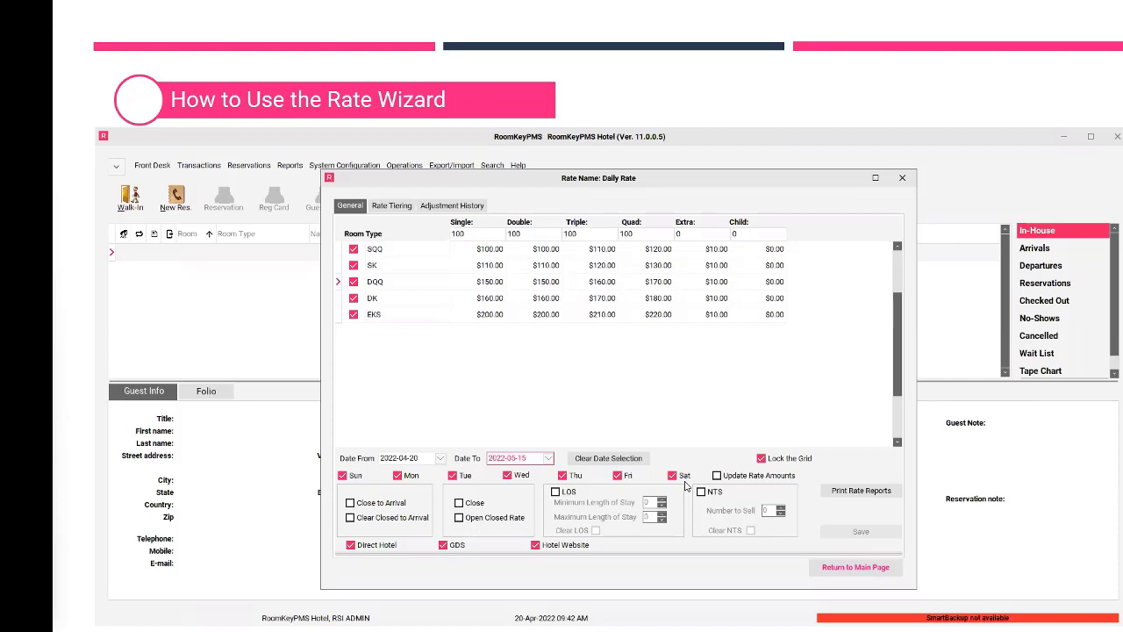
Step: Exclude Friday and Saturday from the rate's days, and switch Update Rate Amounts on and off again
left_click(618, 474)
left_click(673, 476)
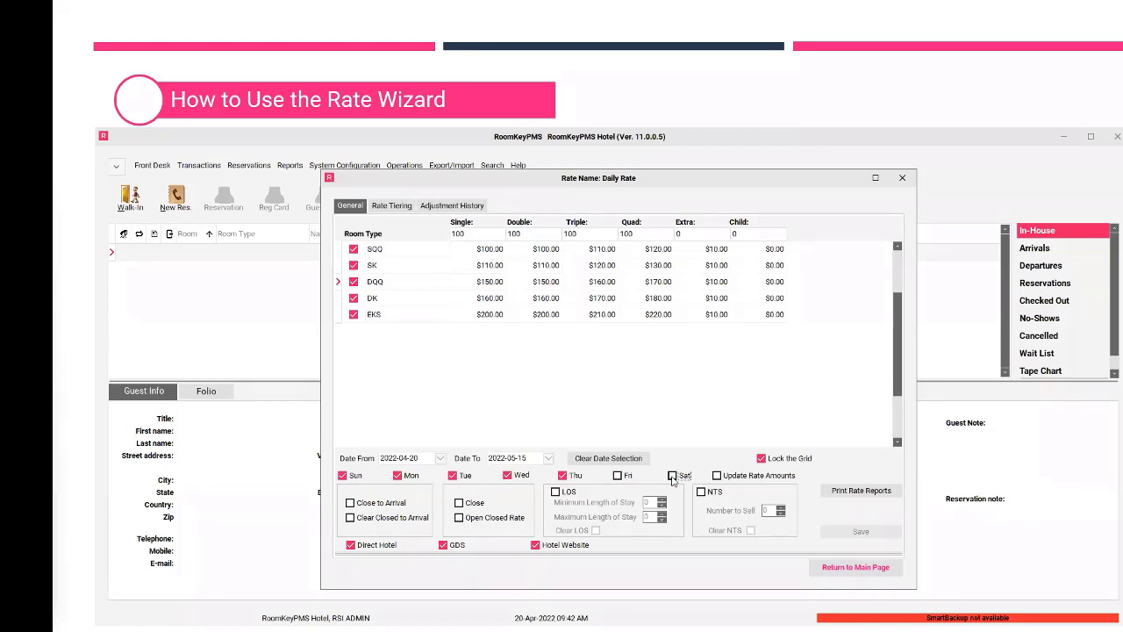
left_click(718, 477)
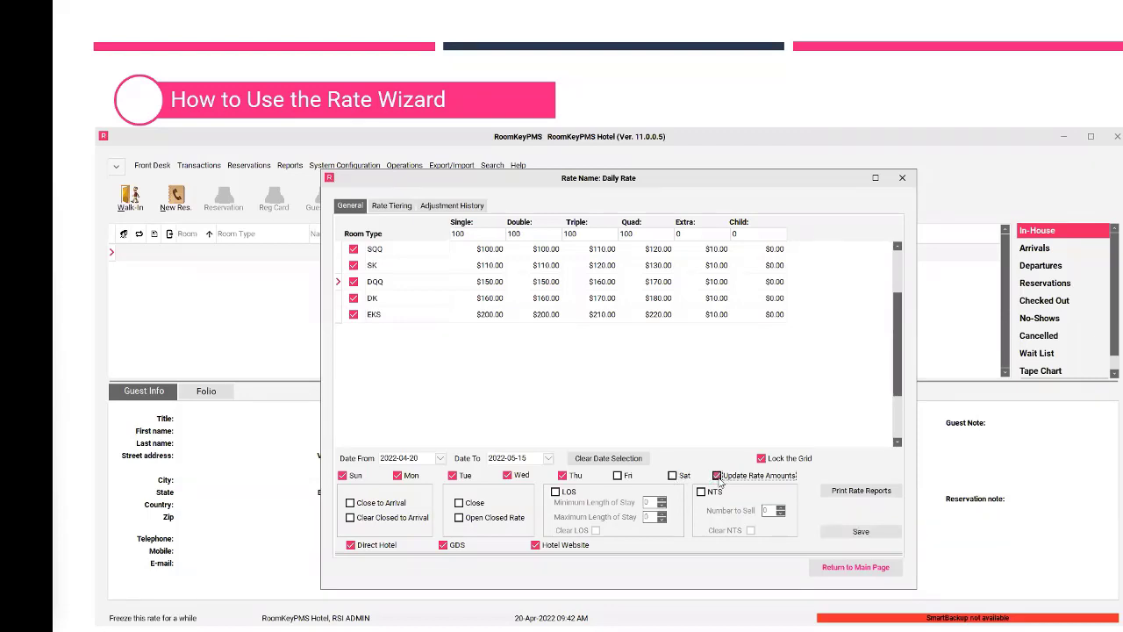
left_click(717, 475)
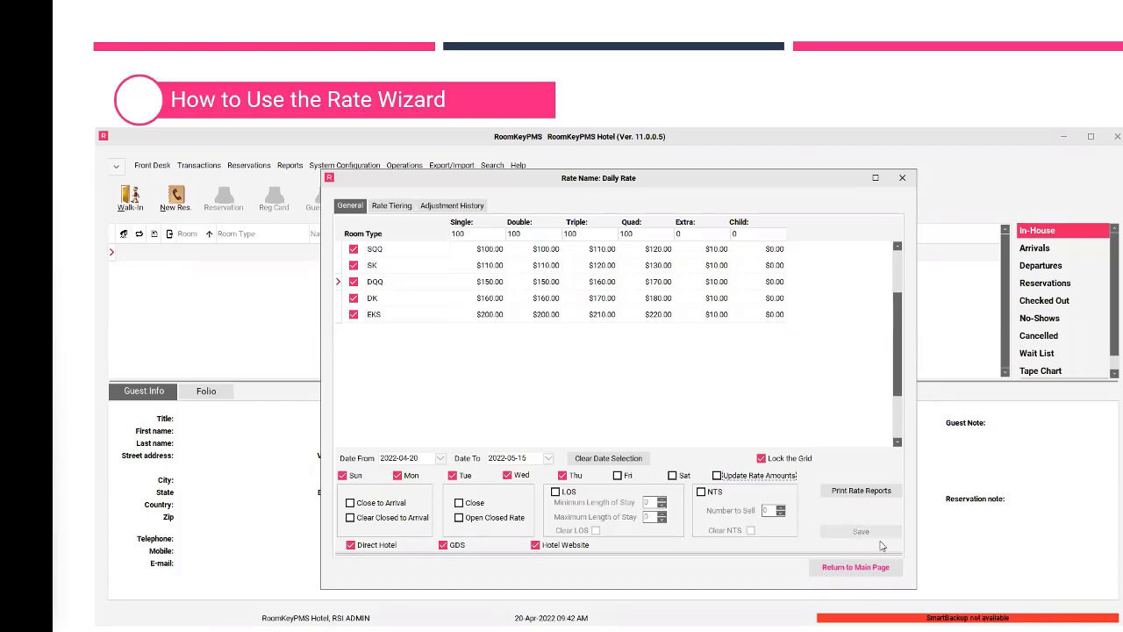
Step: Include the rate amounts in the update and save the Sunday-to-Thursday rates for the selected dates
left_click(717, 476)
left_click(861, 532)
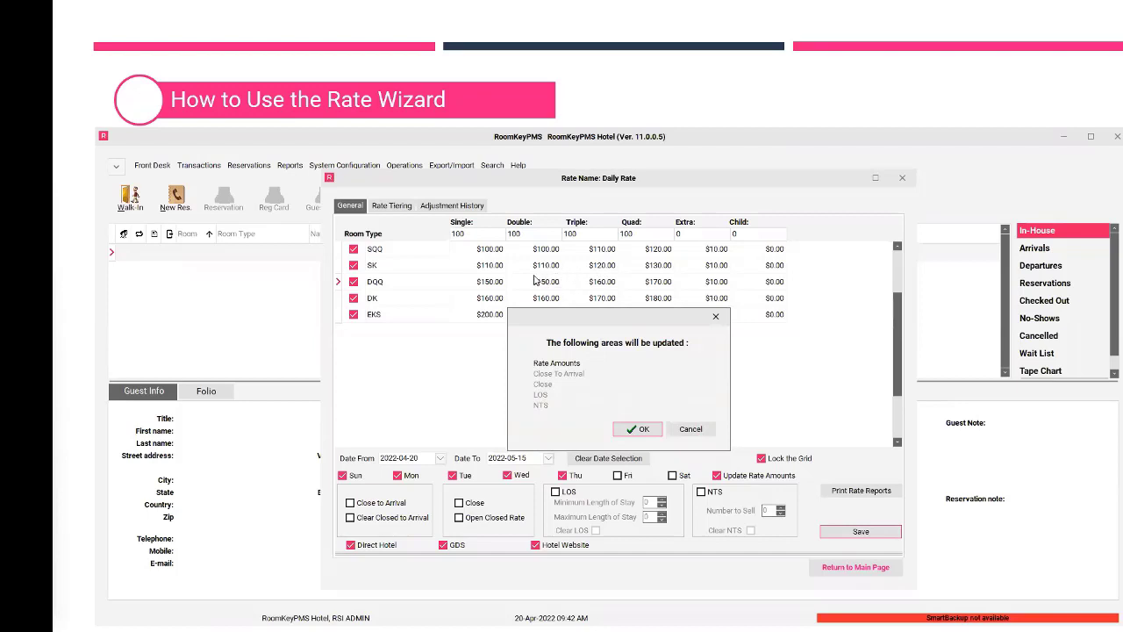
left_click(650, 430)
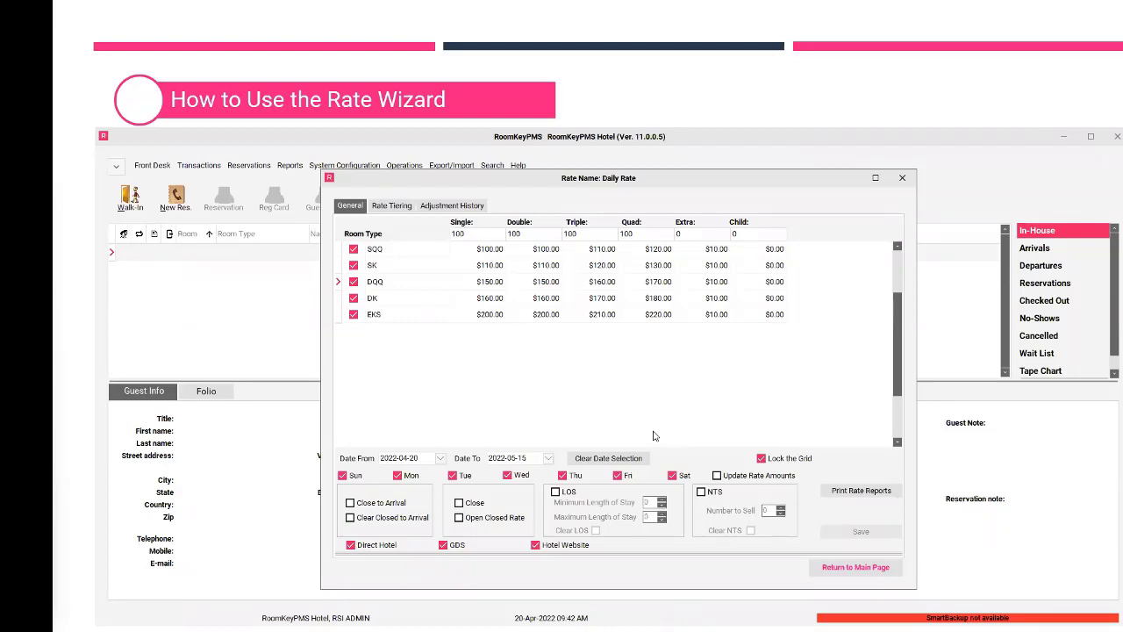
Step: Set the base Single, Double, Triple and Quad amounts to 120 for all room types
left_click(465, 233)
type("1220")
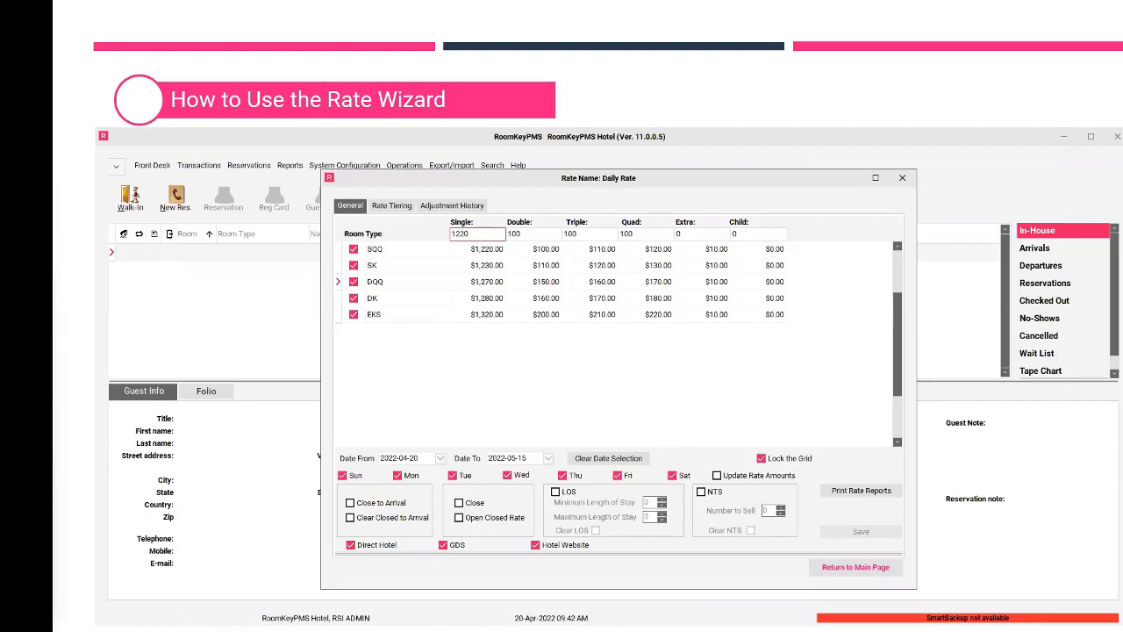
key("BackSpace")
key("BackSpace")
type("0")
key("Tab")
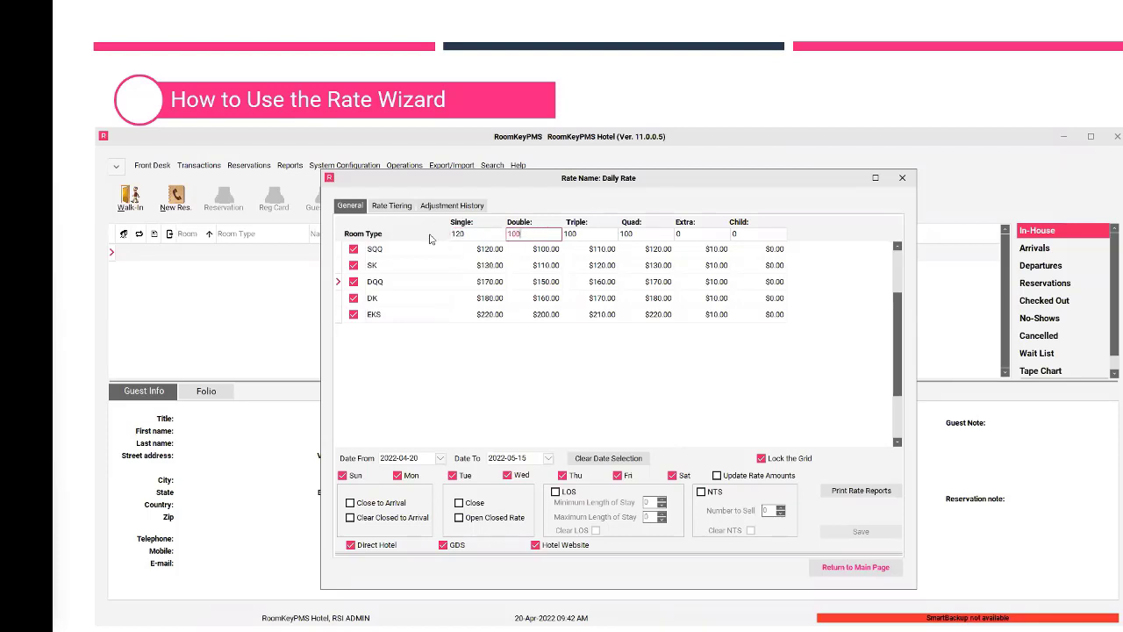
type("120")
key("Tab")
type("120")
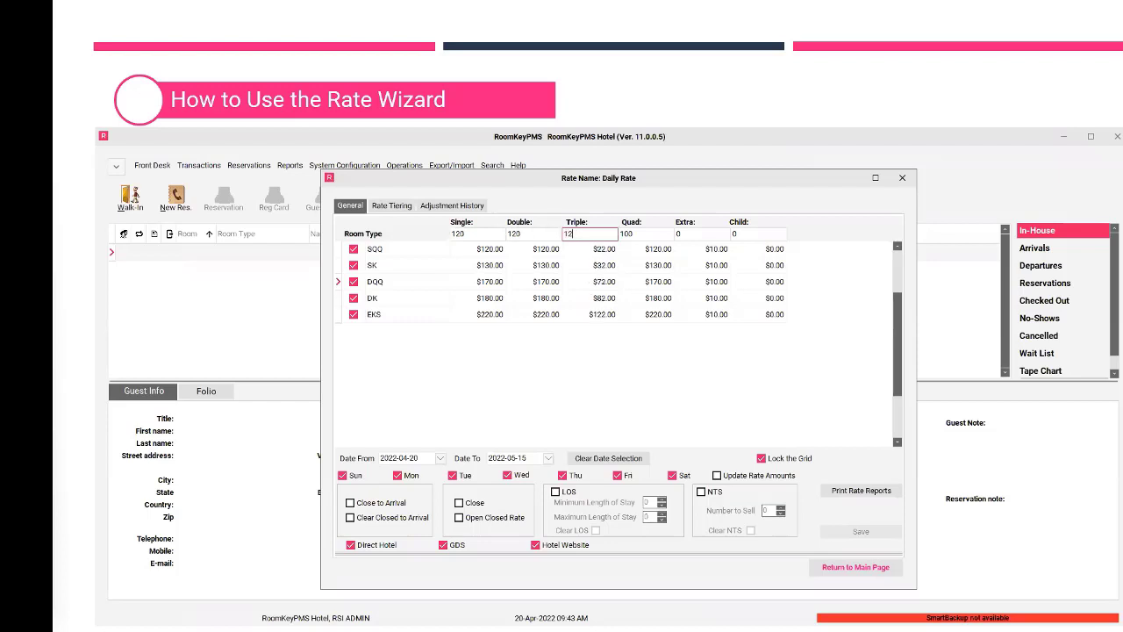
key("Tab")
type("120")
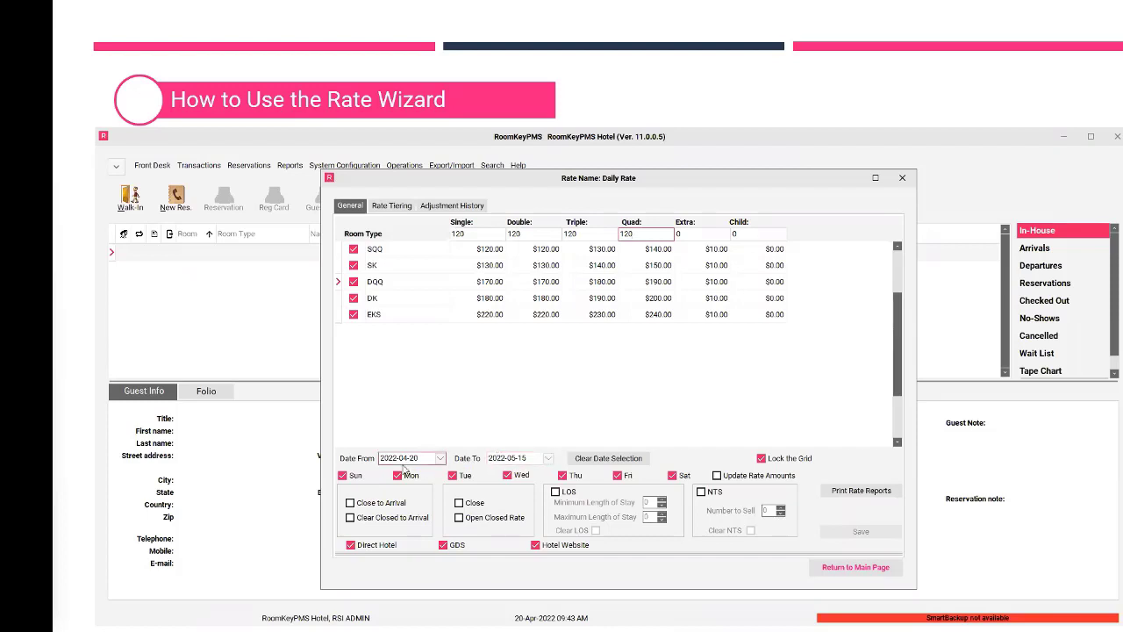
Step: Limit the 120 rate to Friday and Saturday by excluding Sunday through Thursday, and save the updated rate amounts
left_click(342, 474)
left_click(397, 475)
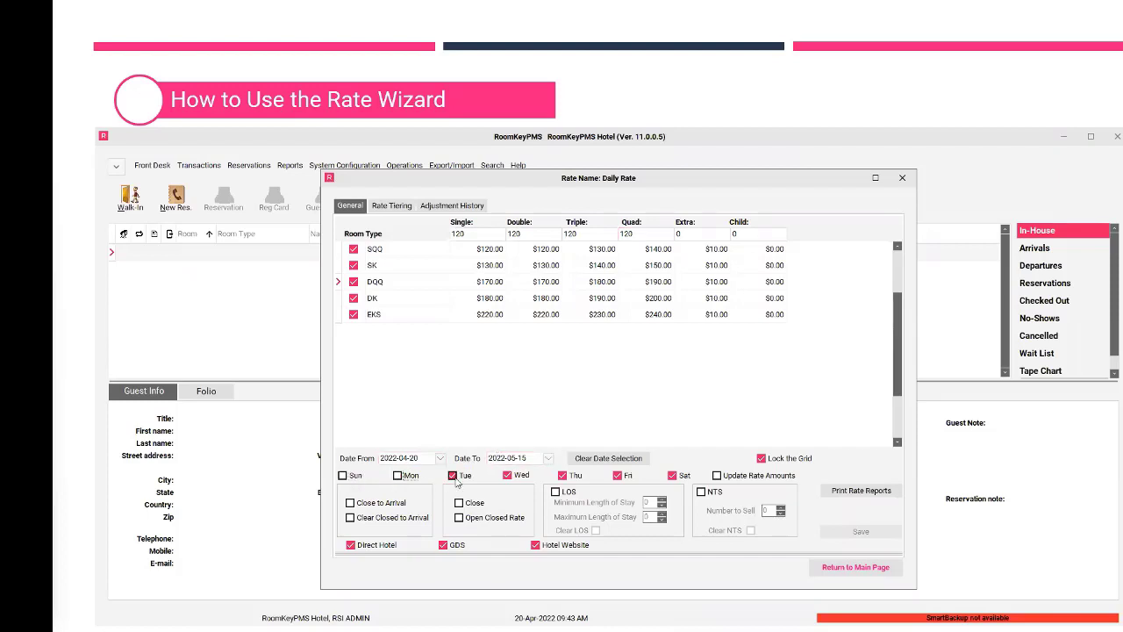
left_click(451, 475)
left_click(507, 475)
left_click(562, 476)
left_click(717, 475)
left_click(861, 532)
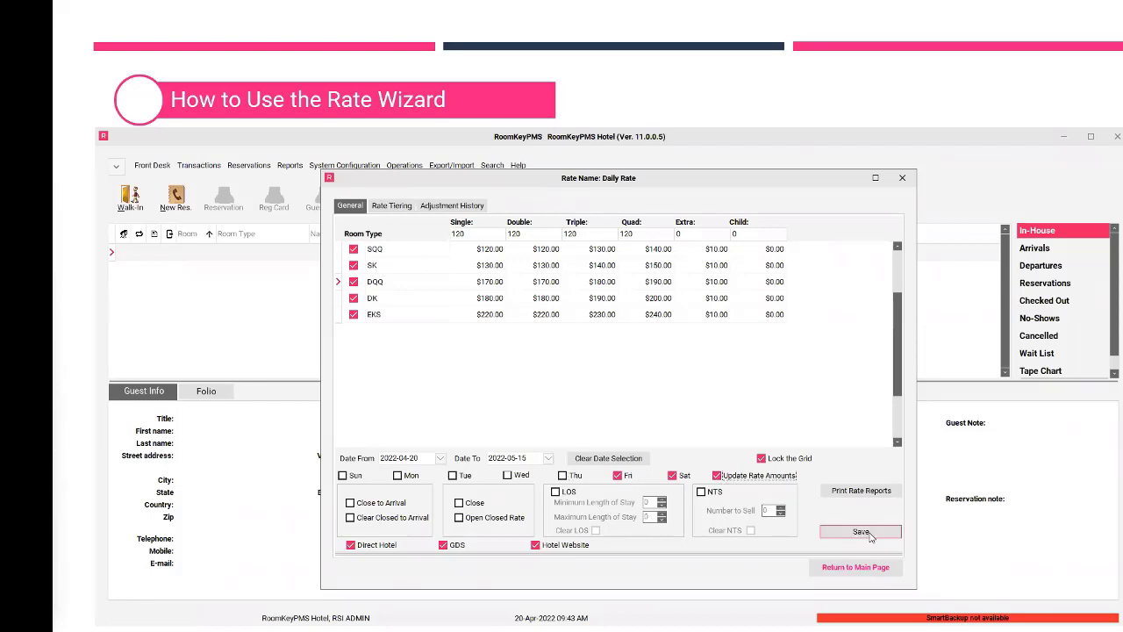
left_click(641, 429)
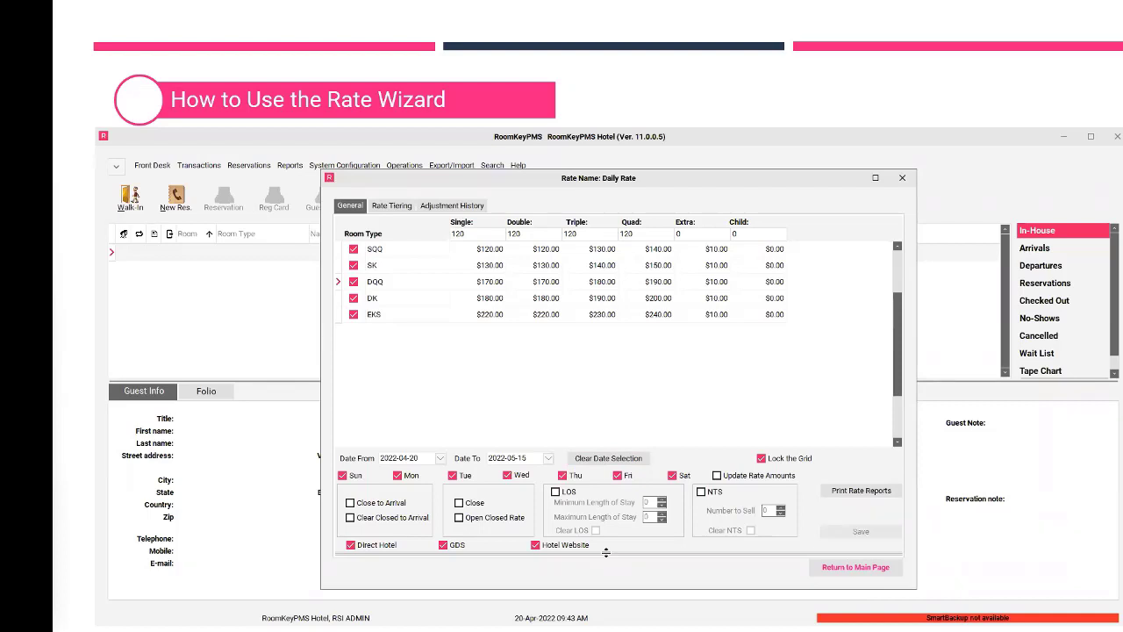
Step: Check the rate calendar for room type SQQ with the Hotel Direct rate type, including the details of Apr 22, 2022
left_click_drag(606, 552, 544, 250)
left_click(452, 262)
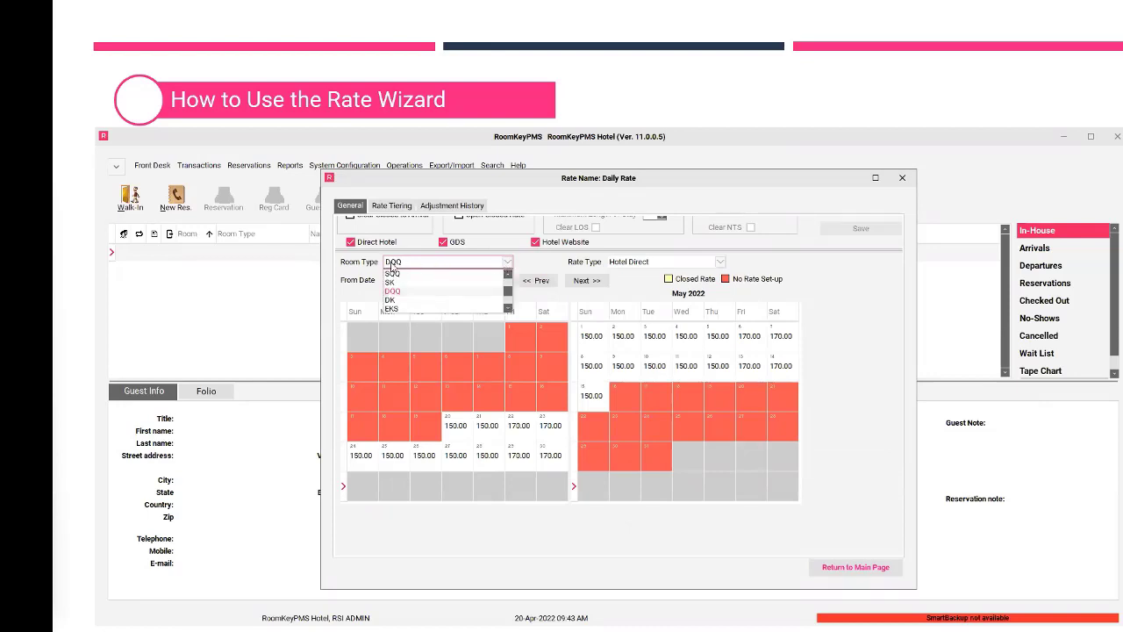
left_click(392, 273)
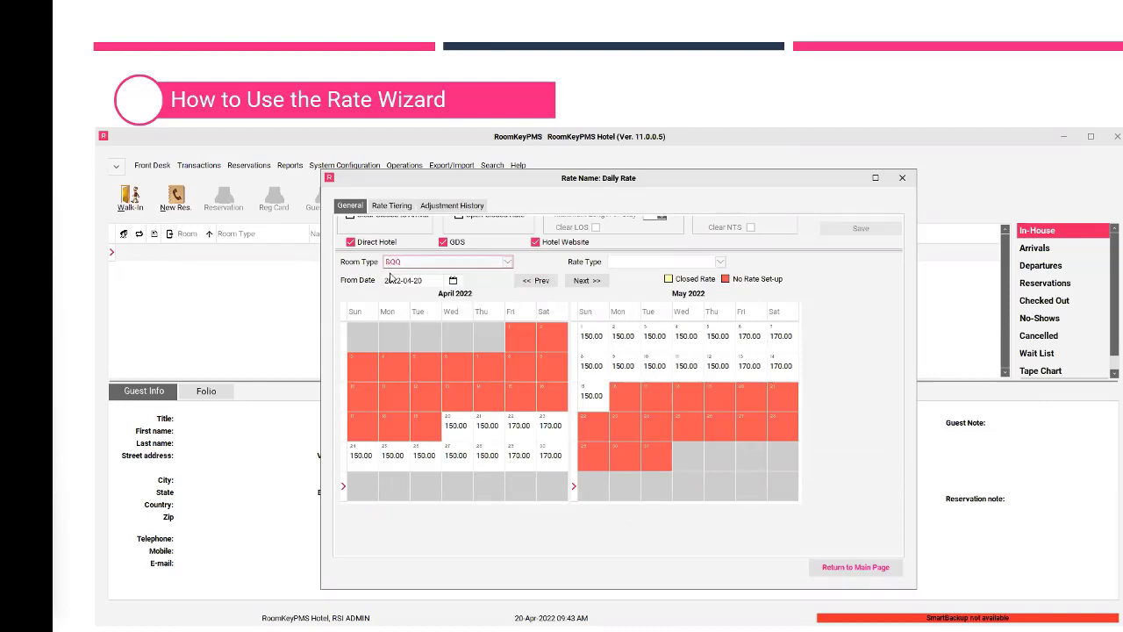
left_click(631, 267)
left_click(628, 273)
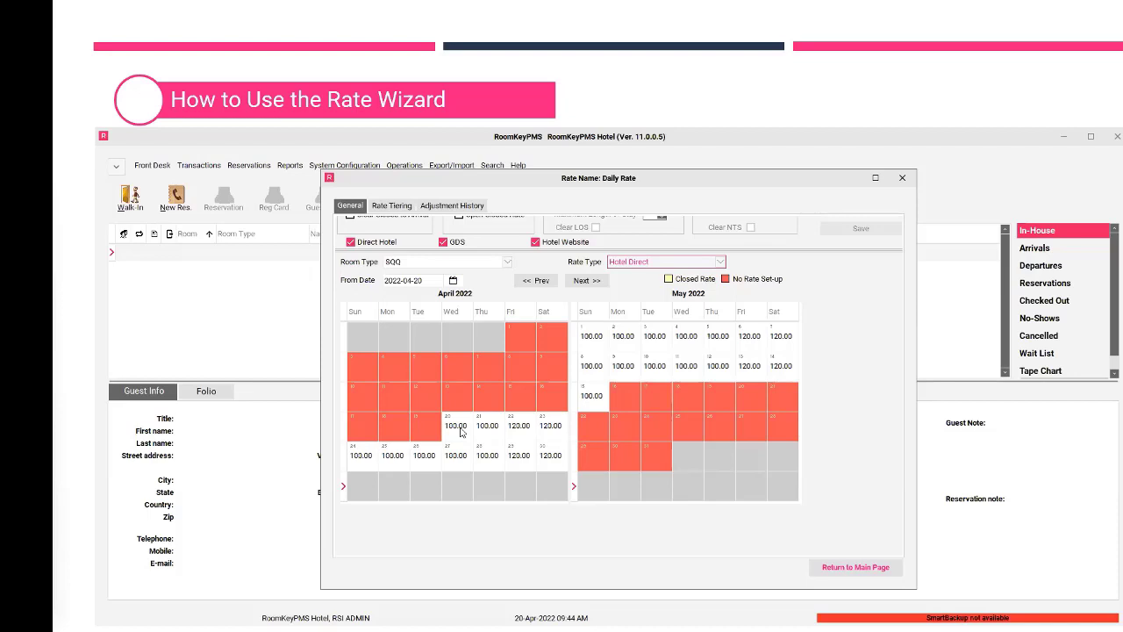
left_click(527, 436)
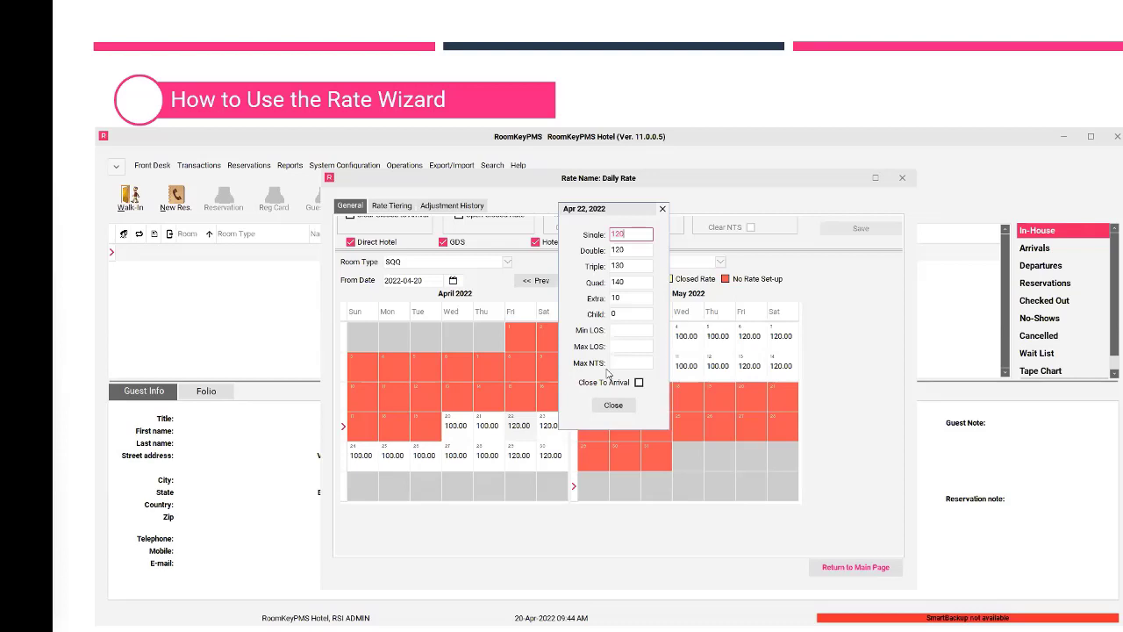
left_click(614, 407)
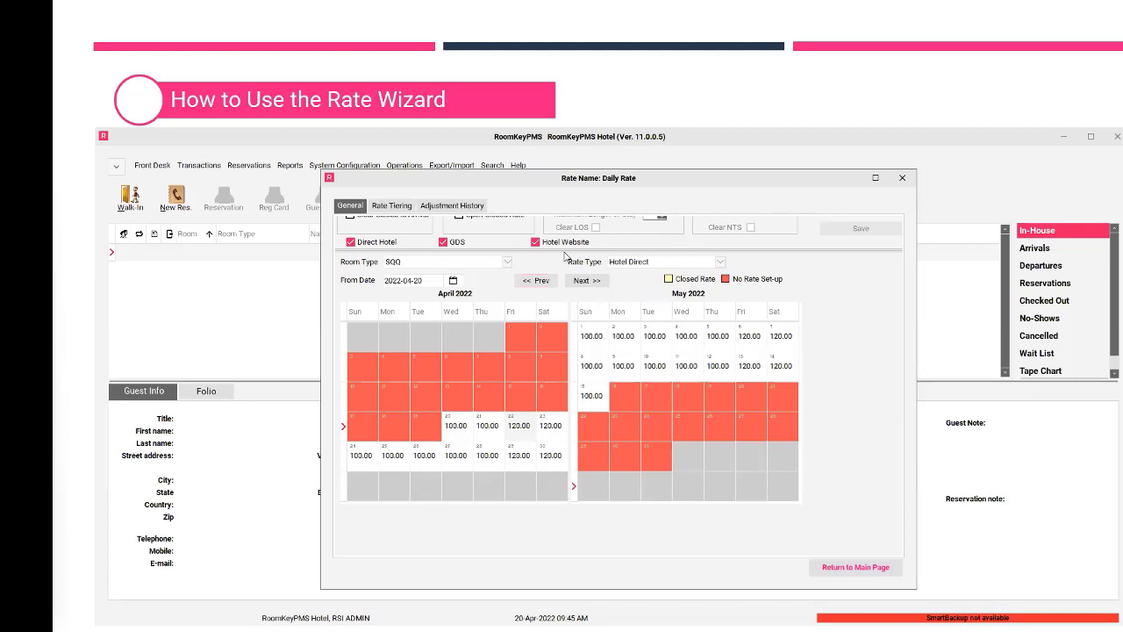
Step: Set the base Single, Double, Triple and Quad amounts to 90
left_click_drag(566, 251, 585, 523)
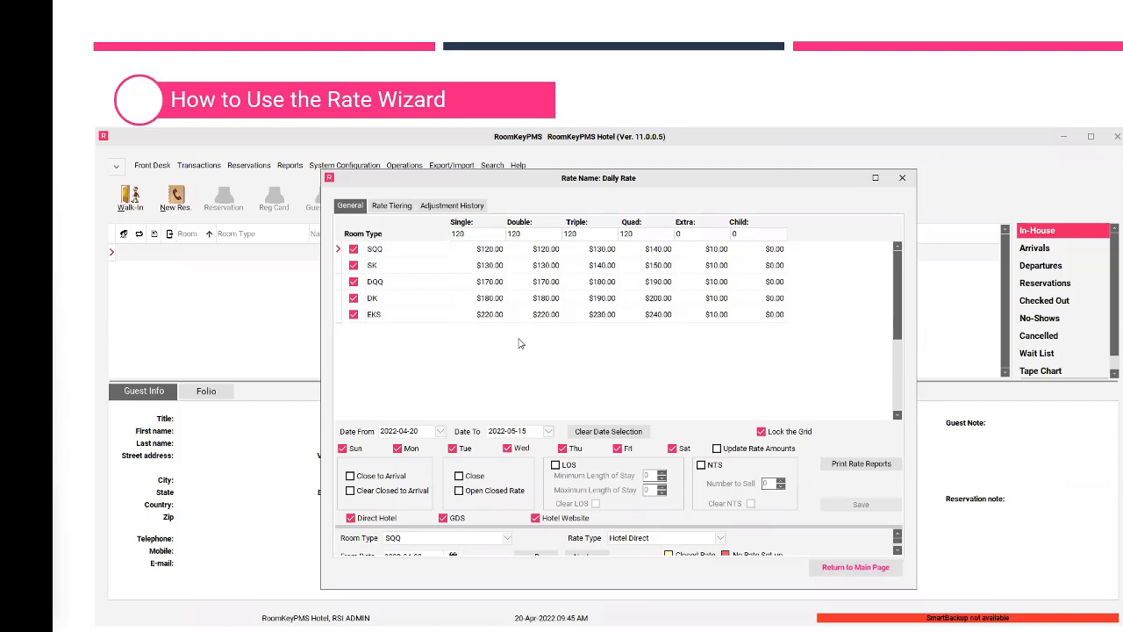
left_click(458, 233)
type("90")
key("Tab")
type("90")
key("Tab")
type("90")
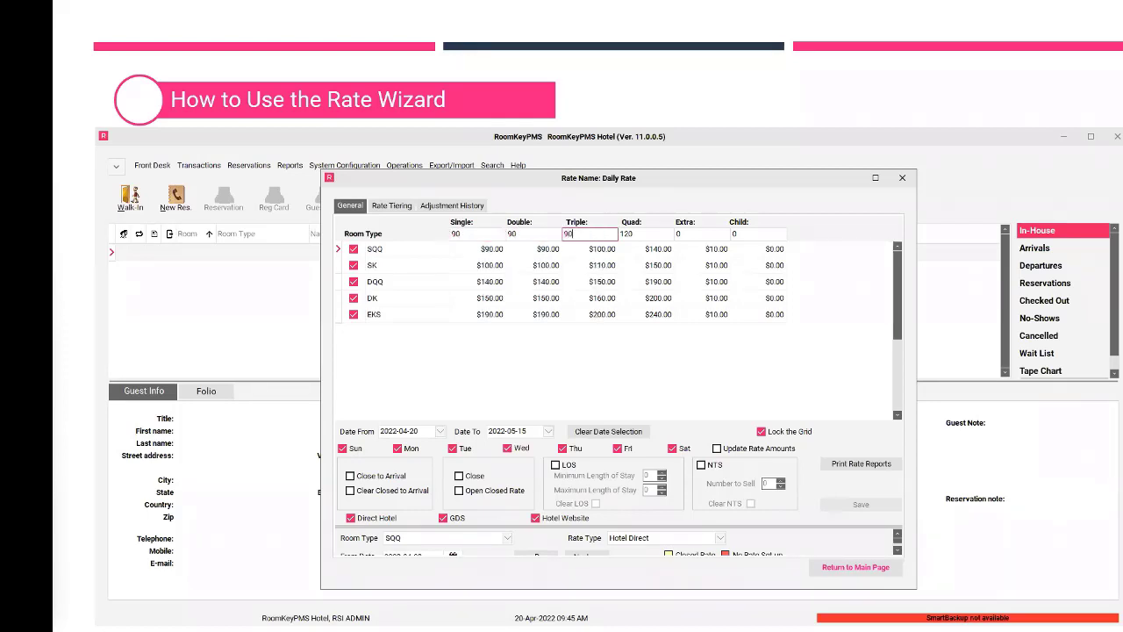
key("Tab")
type("90")
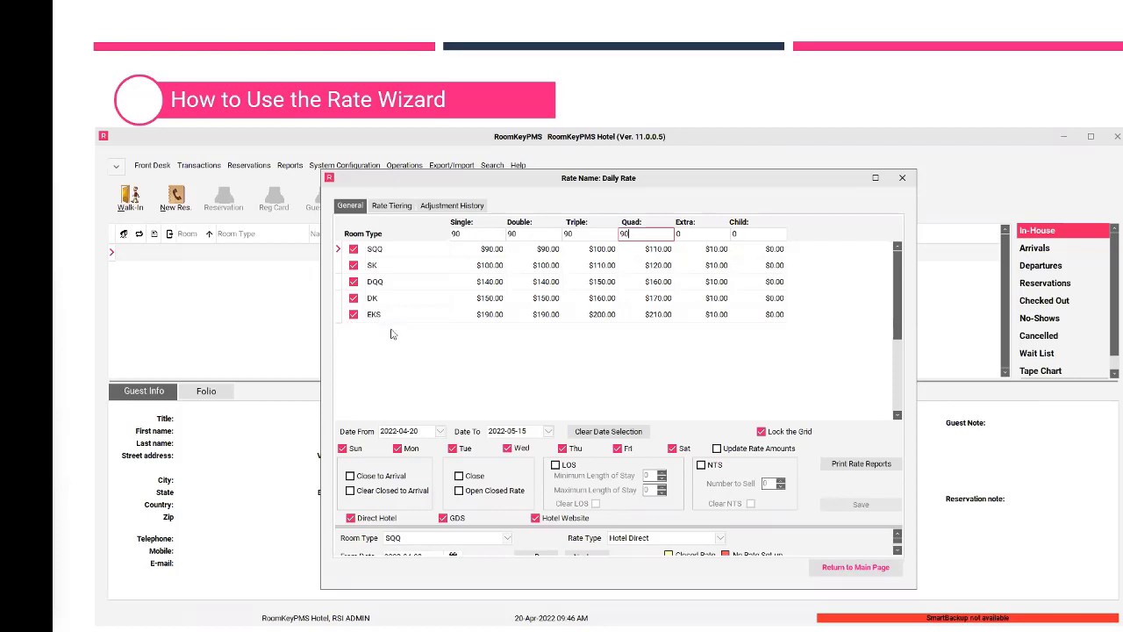
Step: Unlock the rate grid, exclude room type EKS from the update, and lock the grid again
left_click(761, 431)
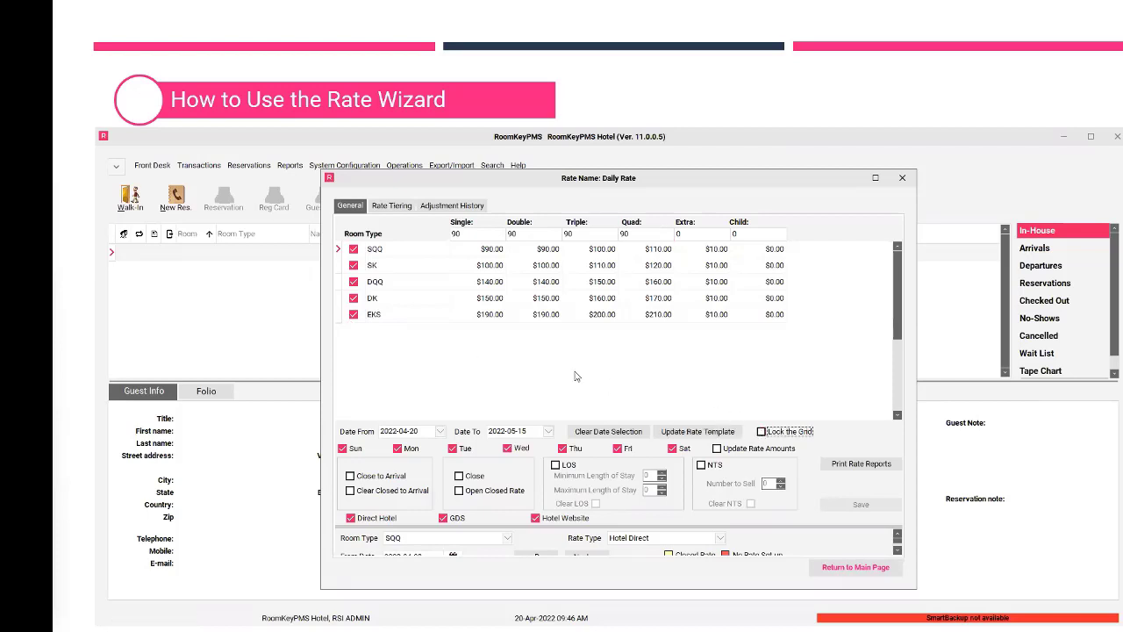
left_click(354, 316)
left_click(354, 314)
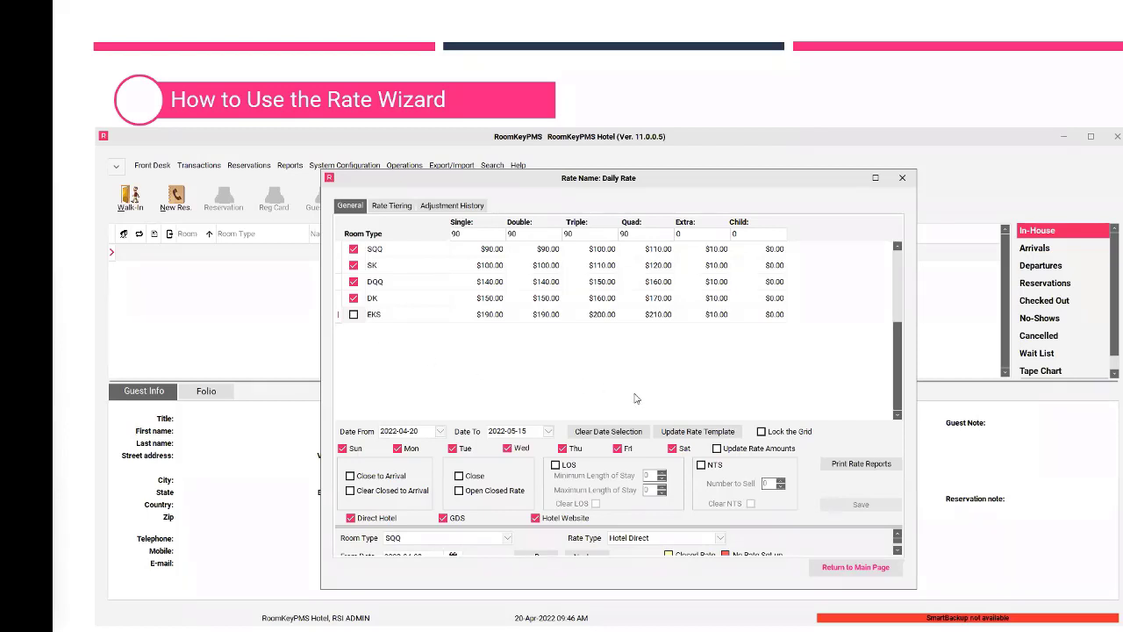
left_click(760, 432)
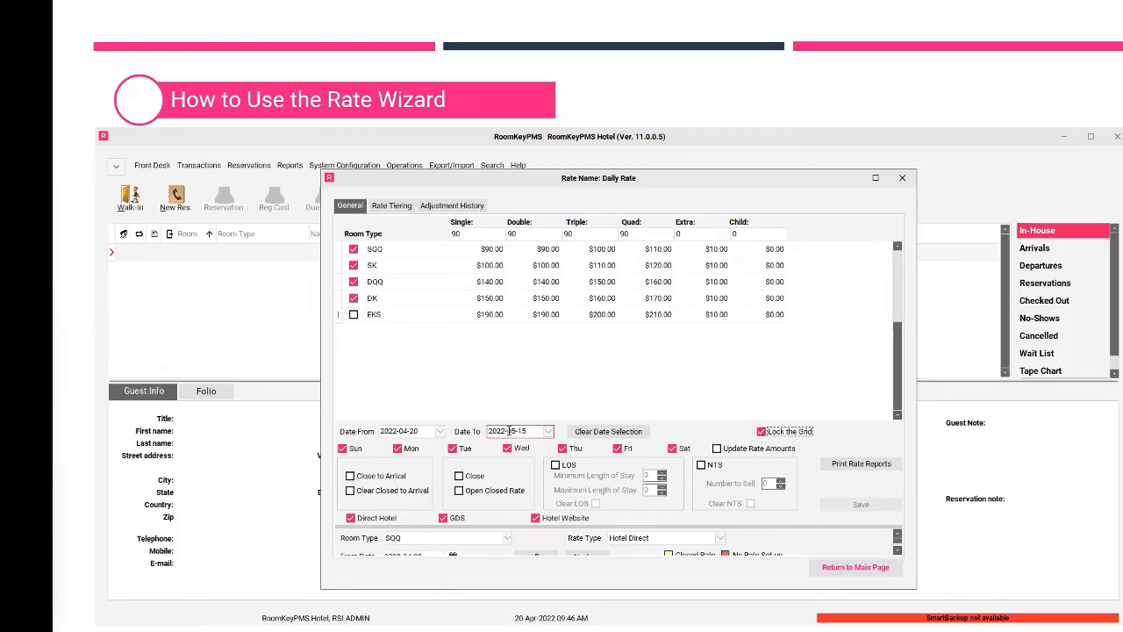
Step: Exclude Friday and Saturday as well as the GDS and Hotel Website channels, leaving only Direct Hotel selected
left_click(618, 448)
left_click(673, 449)
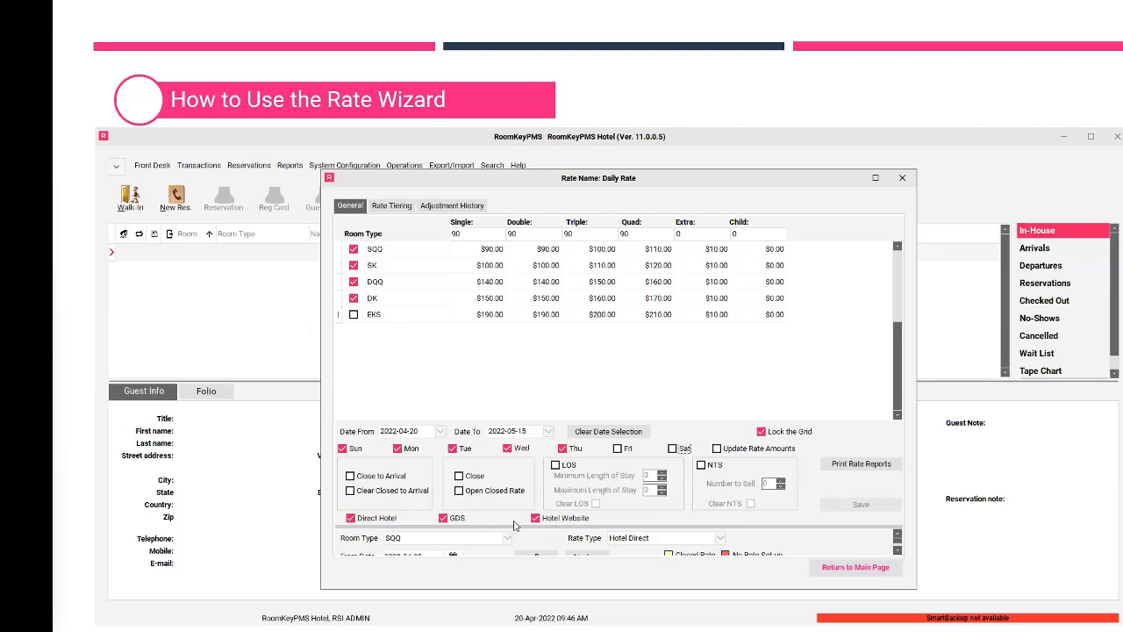
left_click(447, 519)
left_click(534, 517)
Step: Include the rate amounts in the update and save the 90 rate for the Direct Hotel channel
left_click(717, 448)
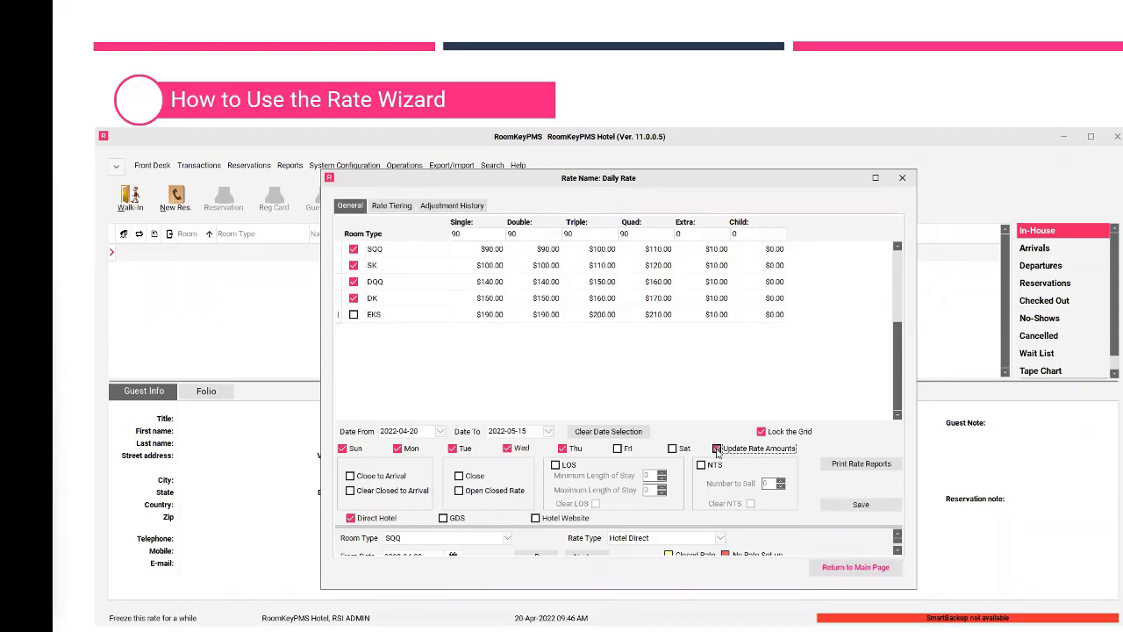
left_click(864, 503)
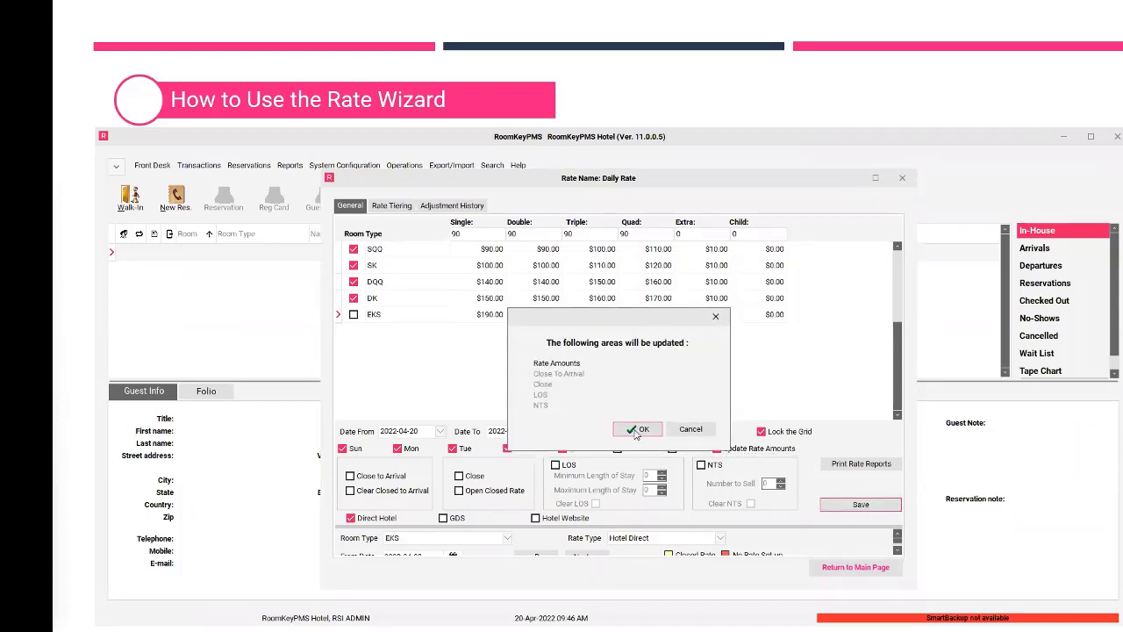
left_click(638, 433)
Step: Compare the calendar rates of room type SQQ for the Hotel Direct and GDS rate types
left_click_drag(619, 528, 587, 288)
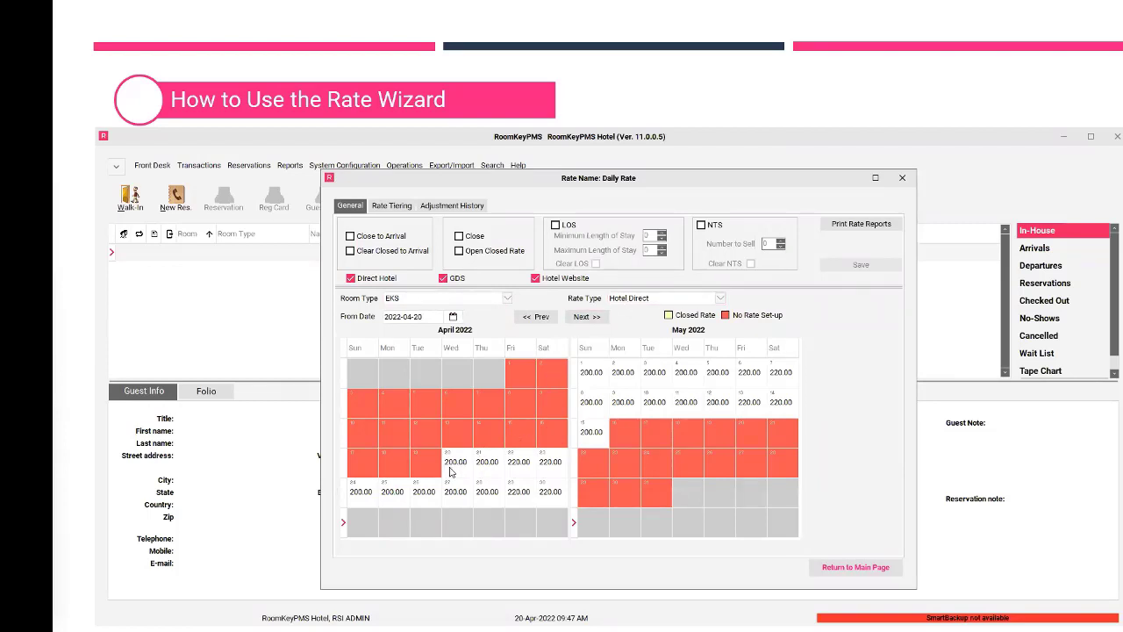
left_click(507, 299)
left_click(392, 310)
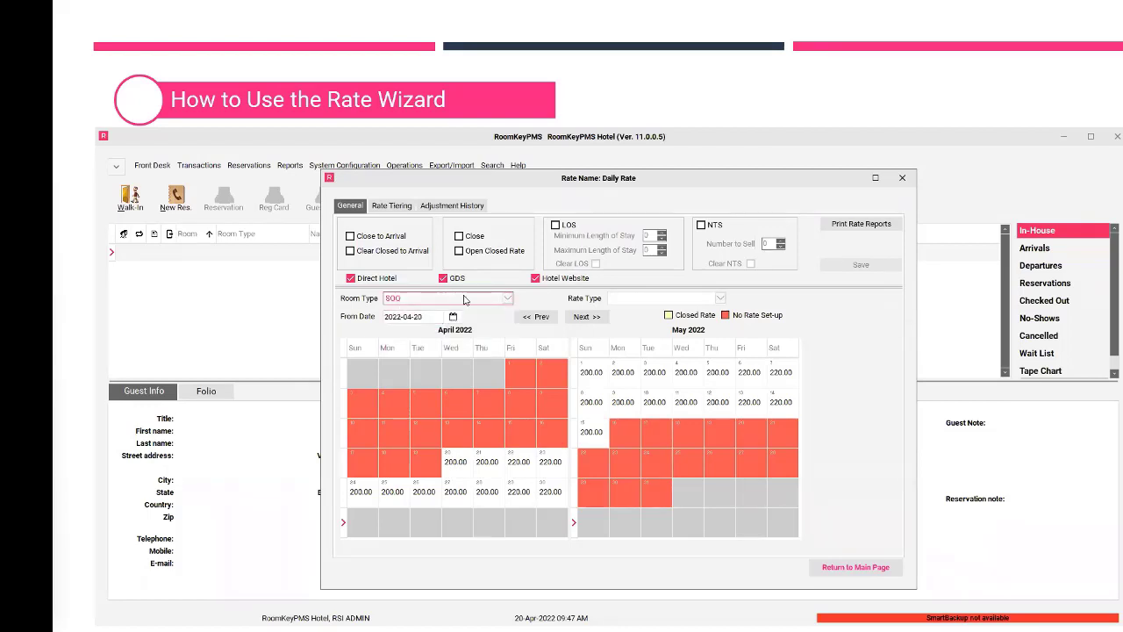
left_click(643, 300)
left_click(632, 310)
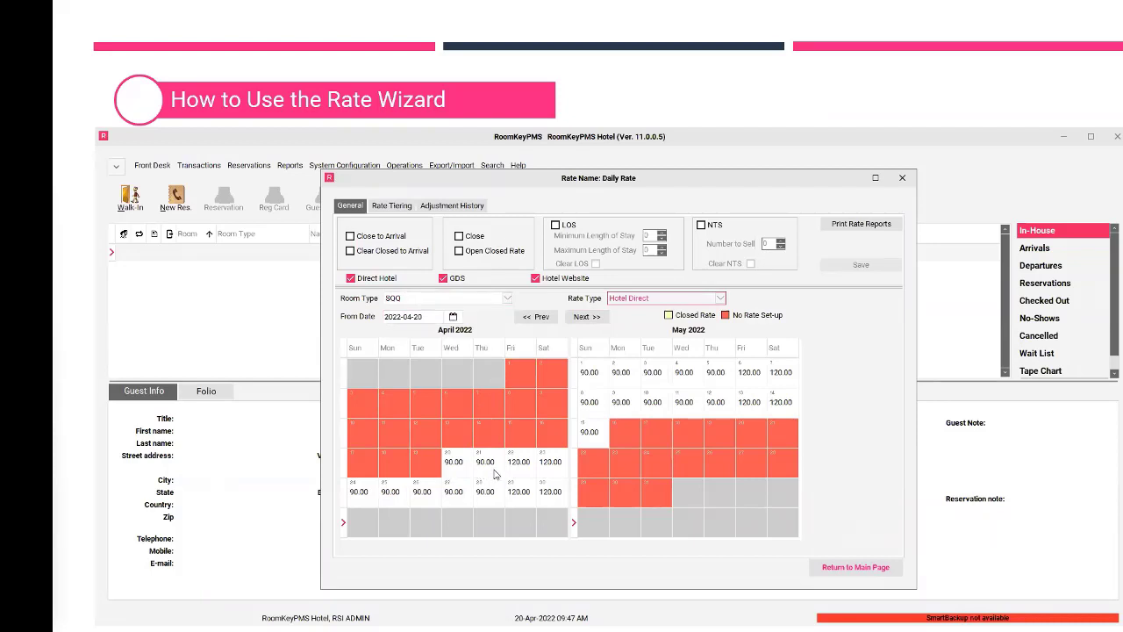
left_click(647, 300)
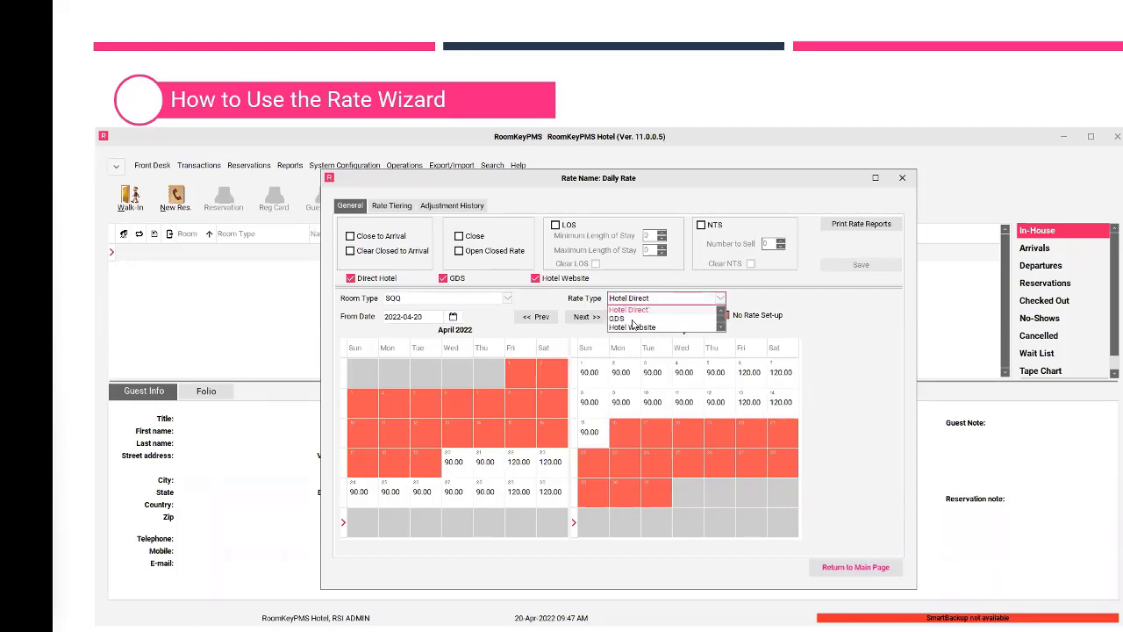
left_click(617, 321)
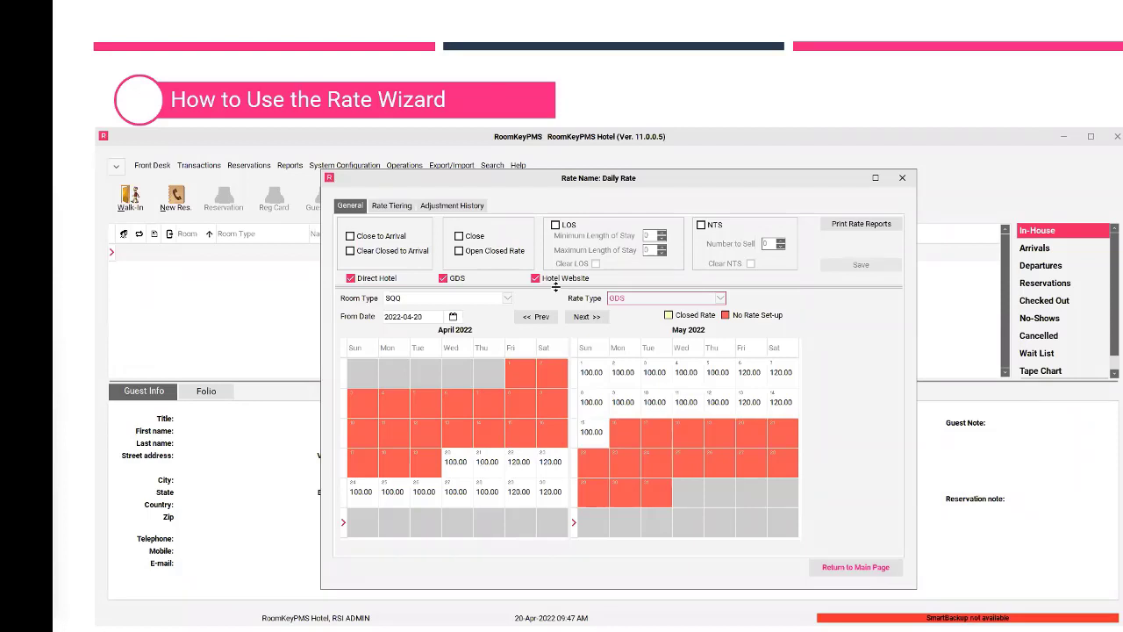
Step: Enable the length-of-stay update for room type SQQ and exclude Sunday through Thursday, leaving only Friday and Saturday
left_click_drag(555, 286, 559, 366)
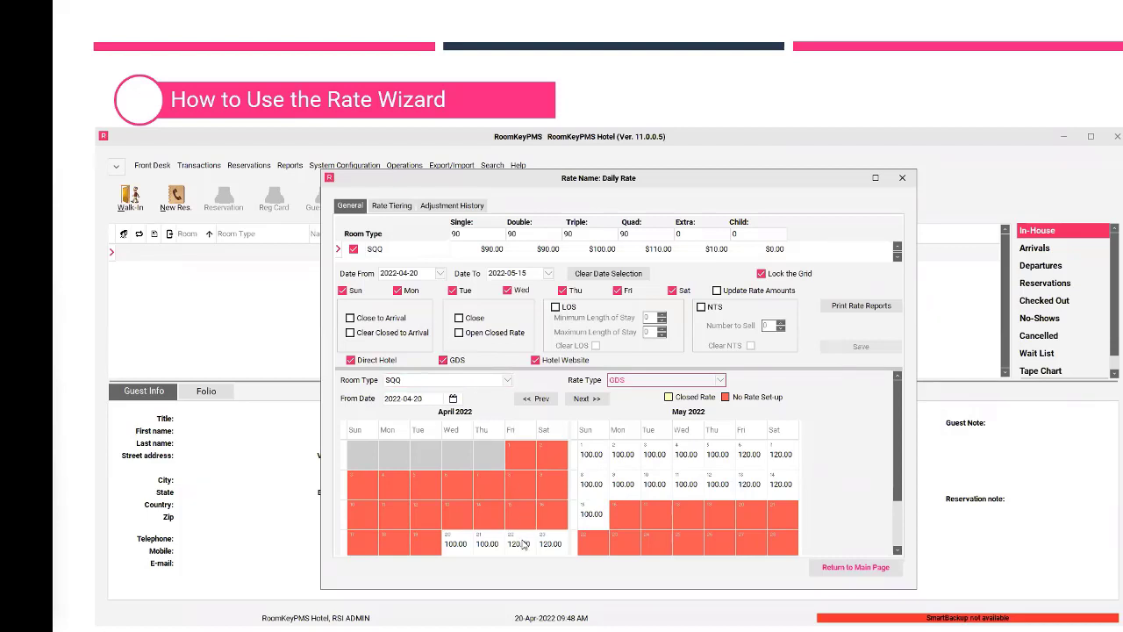
scroll(523, 545, "down", 1)
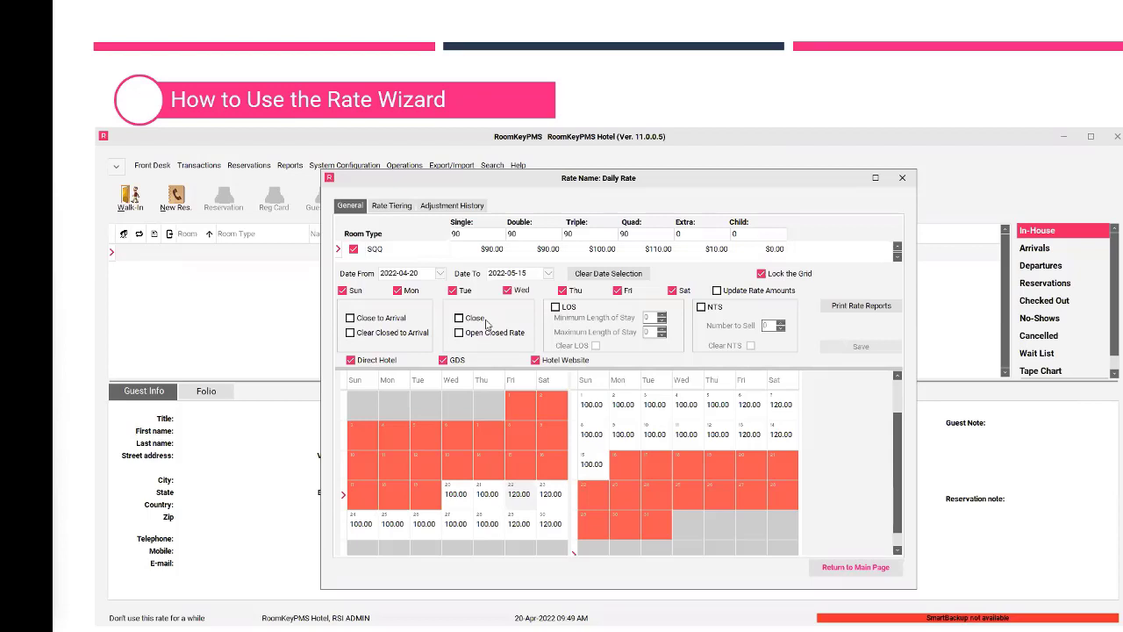
left_click(555, 307)
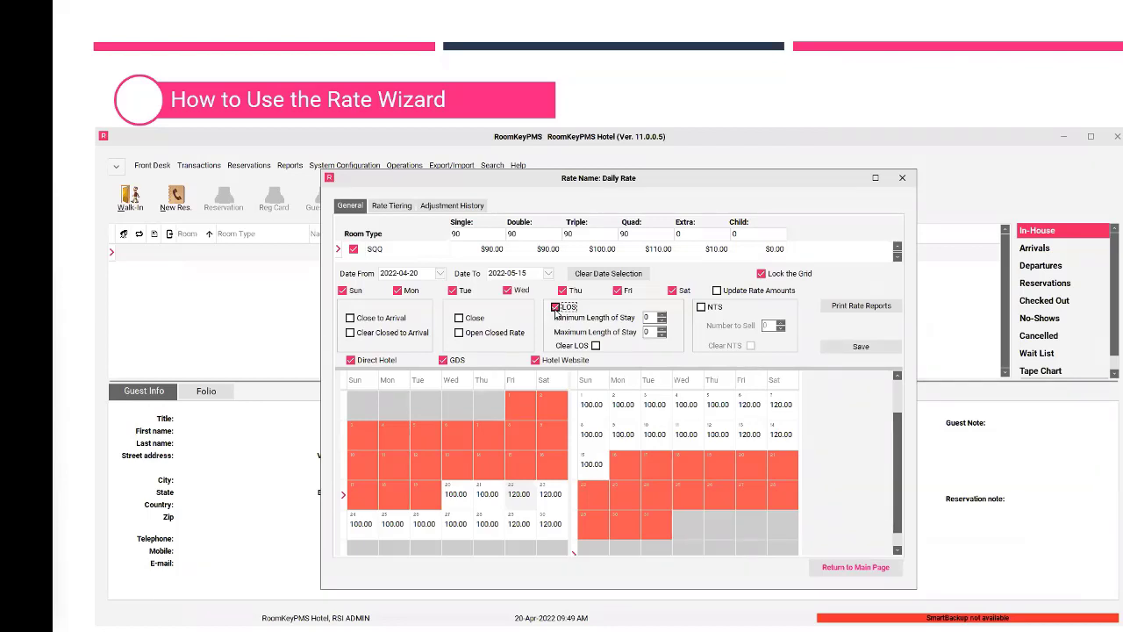
left_click(562, 291)
left_click(507, 291)
left_click(453, 290)
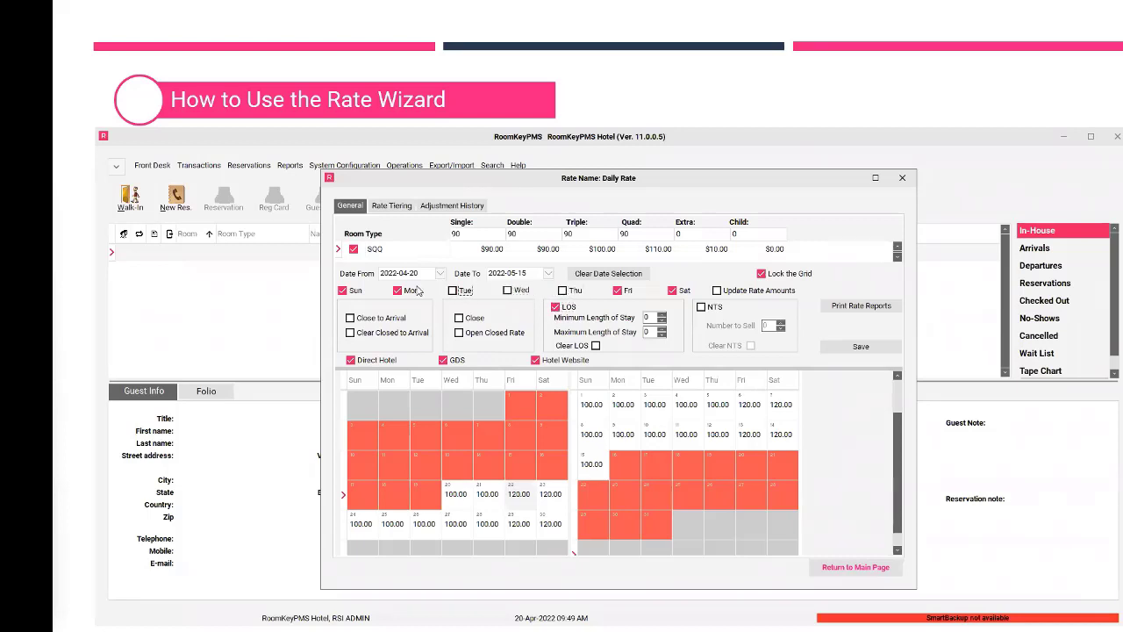
left_click(397, 290)
left_click(342, 290)
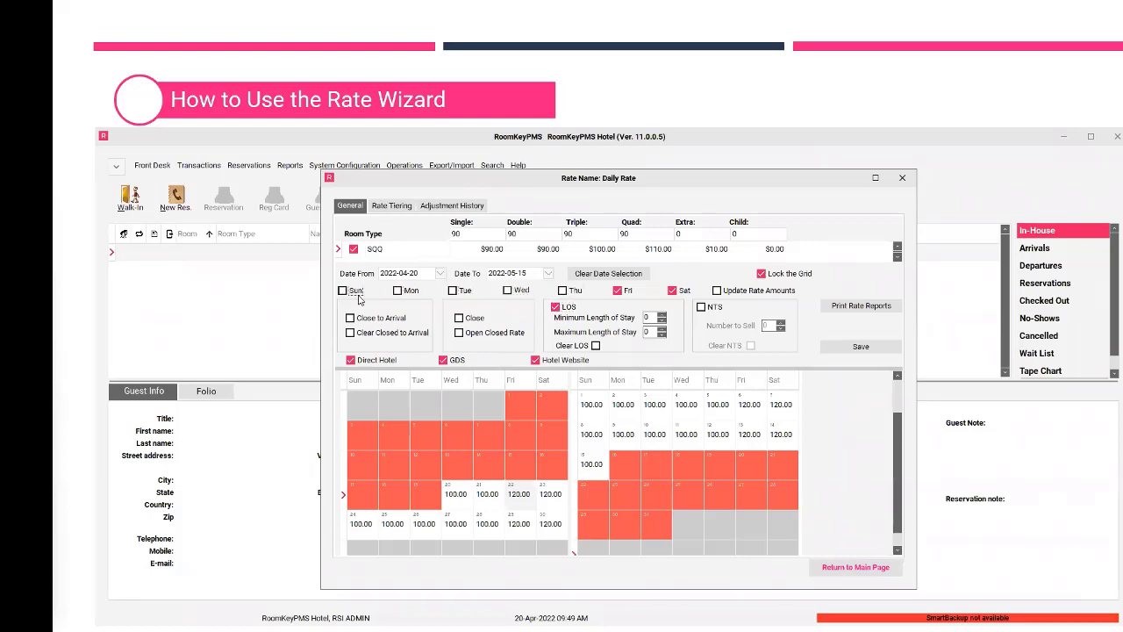
Step: Set the minimum length of stay to 2 nights for Fridays and Saturdays and save the update
double_click(661, 316)
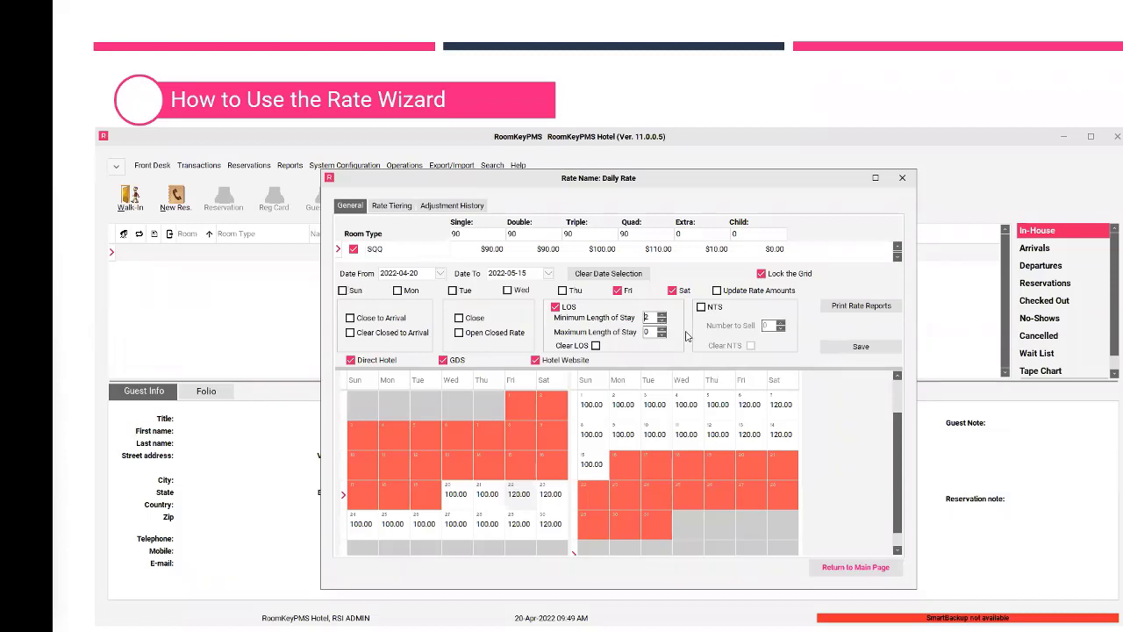
left_click(851, 348)
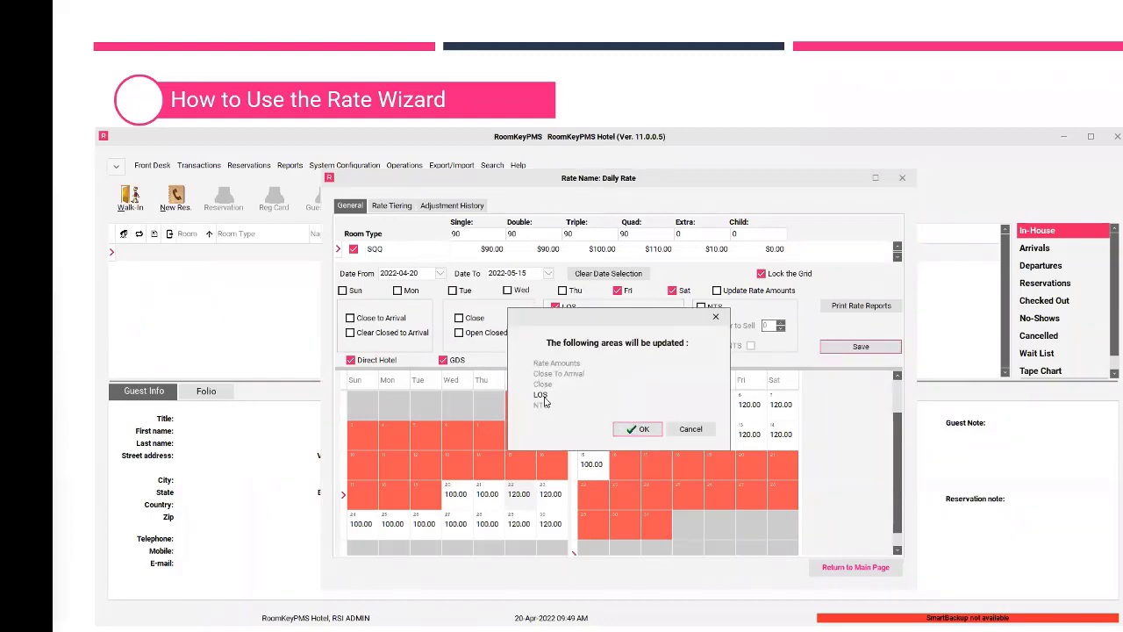
left_click(639, 428)
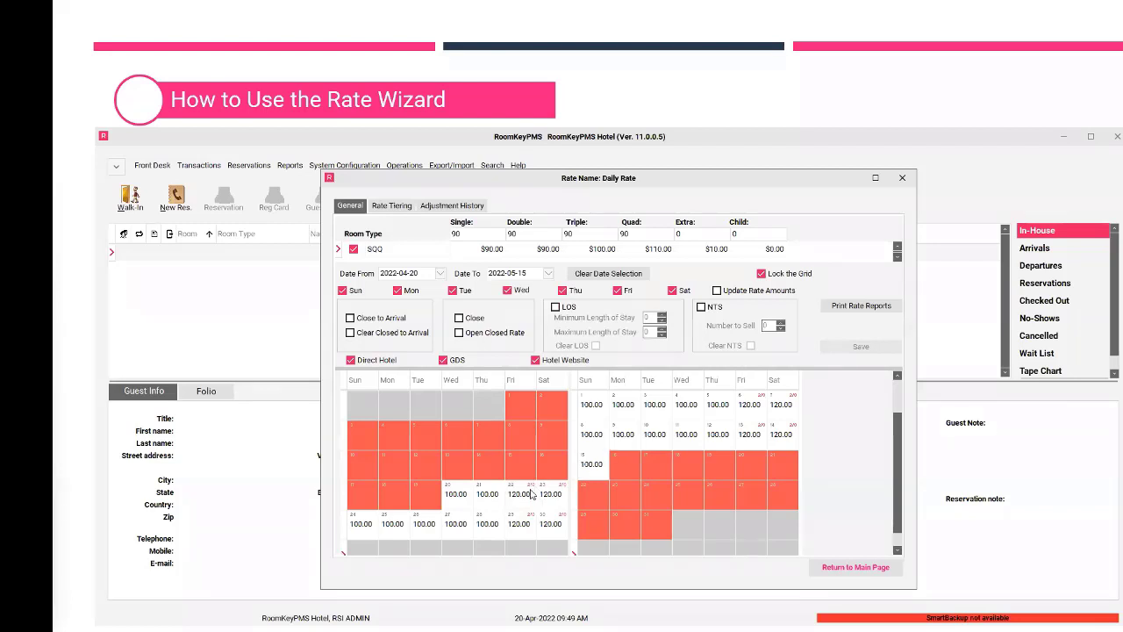
Step: Check the length-of-stay details of April 22, 2022 in the rate calendar, leaving its values unedited
left_click(524, 496)
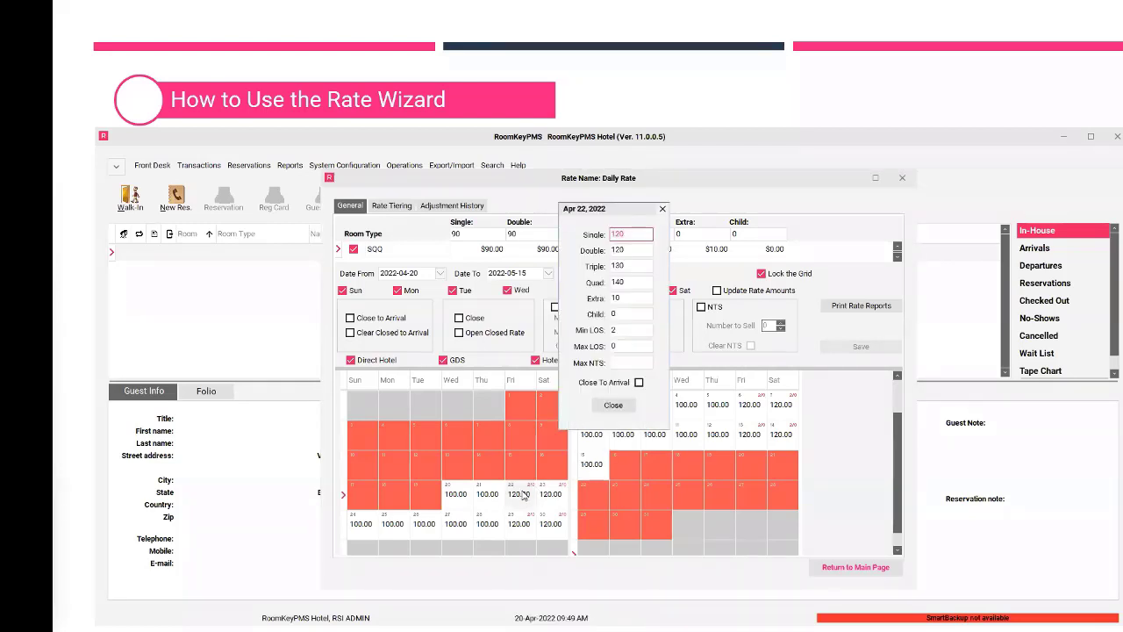
left_click(613, 330)
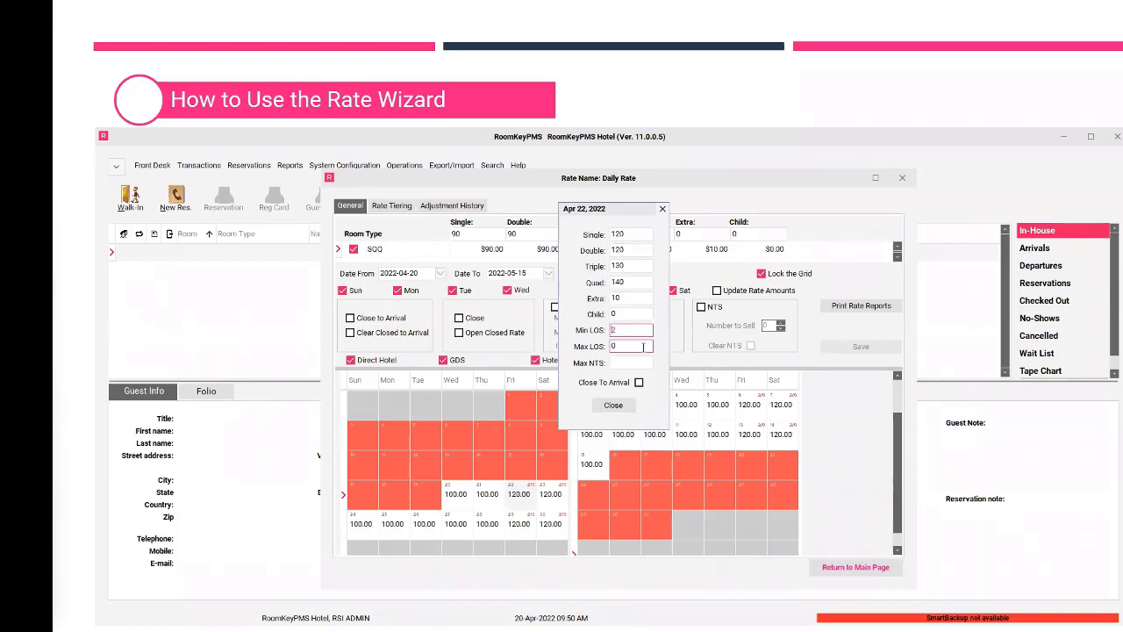
left_click(614, 405)
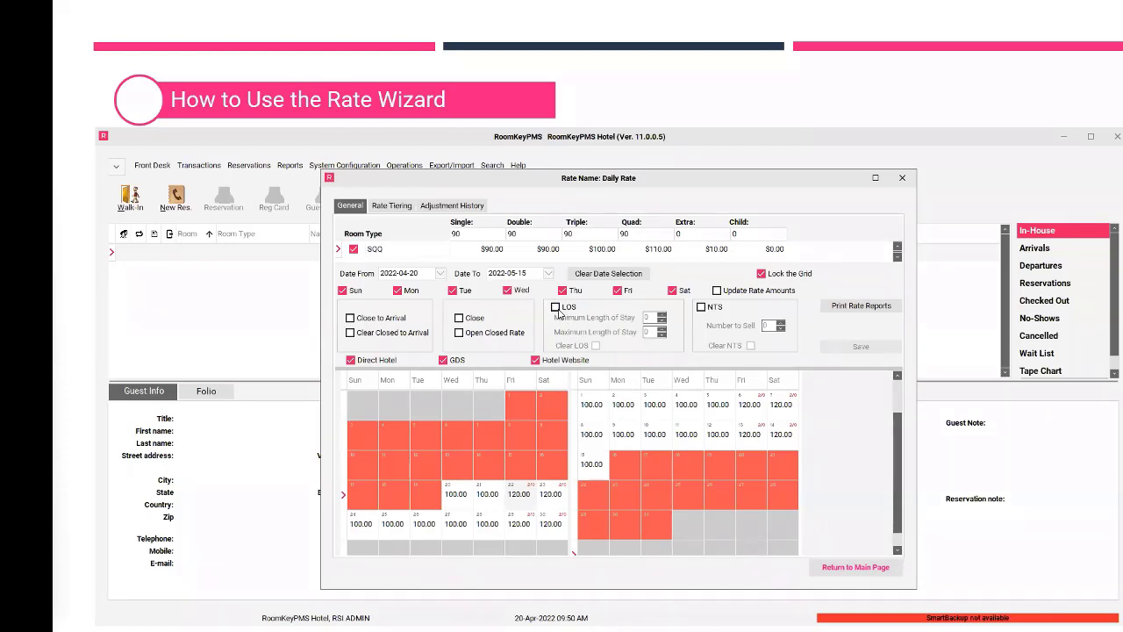
Step: Clear the length-of-stay restrictions for all weekdays in the selected date range and save
left_click(555, 307)
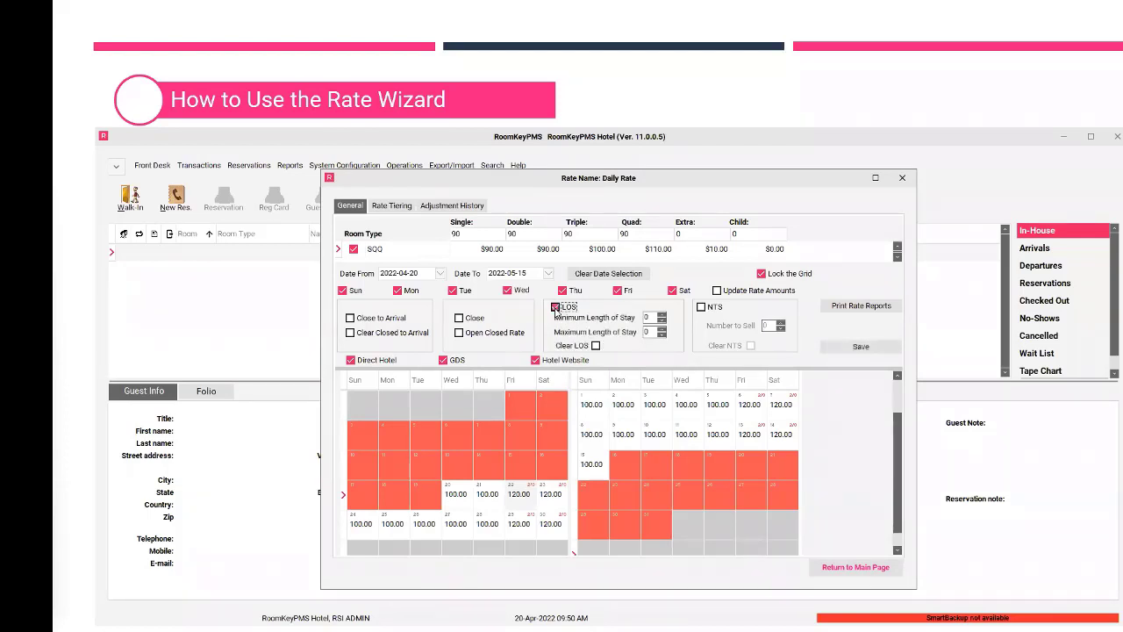
left_click(596, 346)
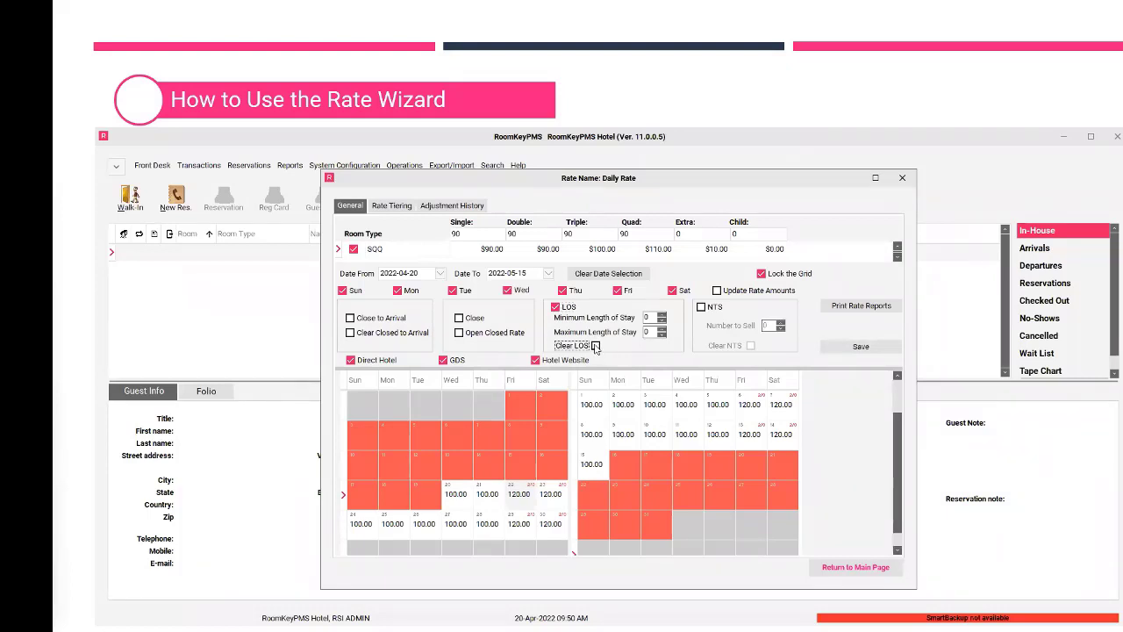
left_click(851, 347)
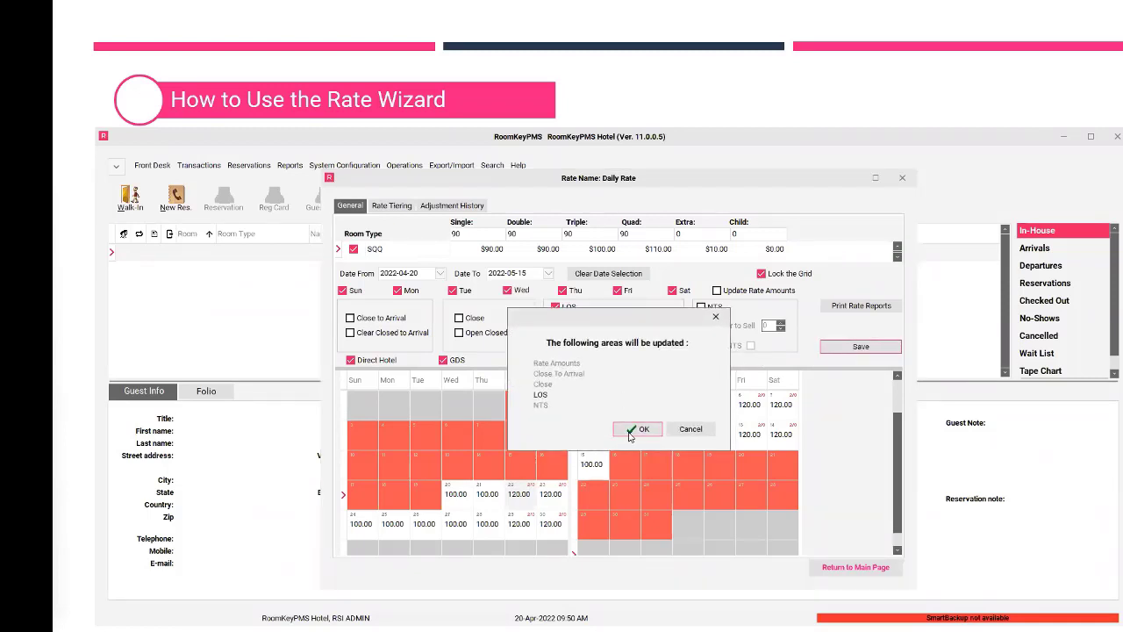
left_click(629, 431)
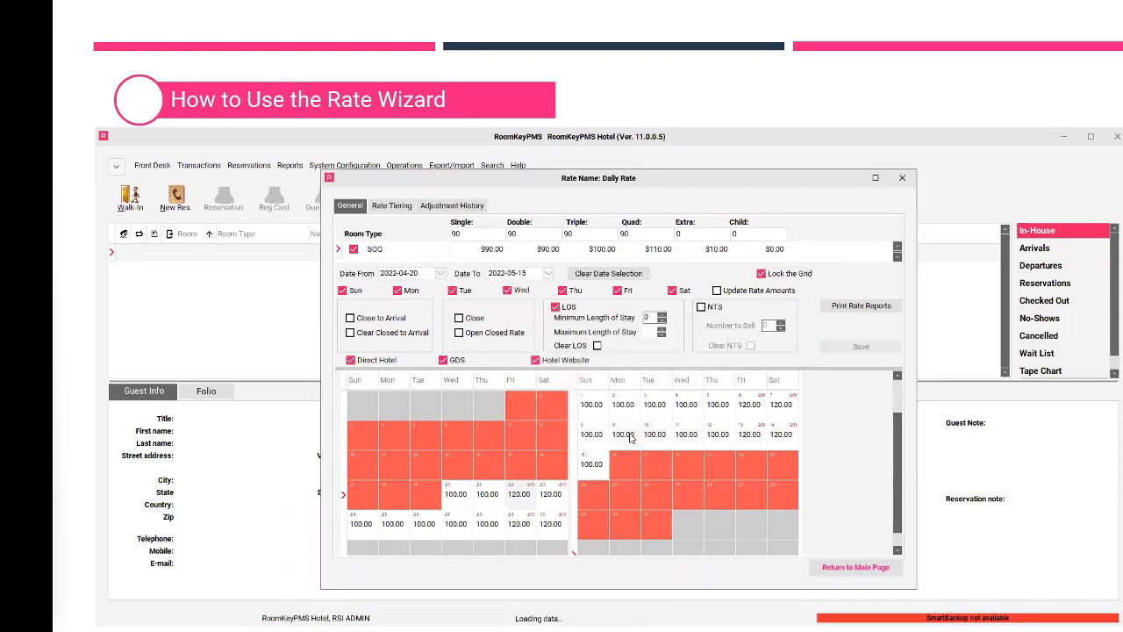
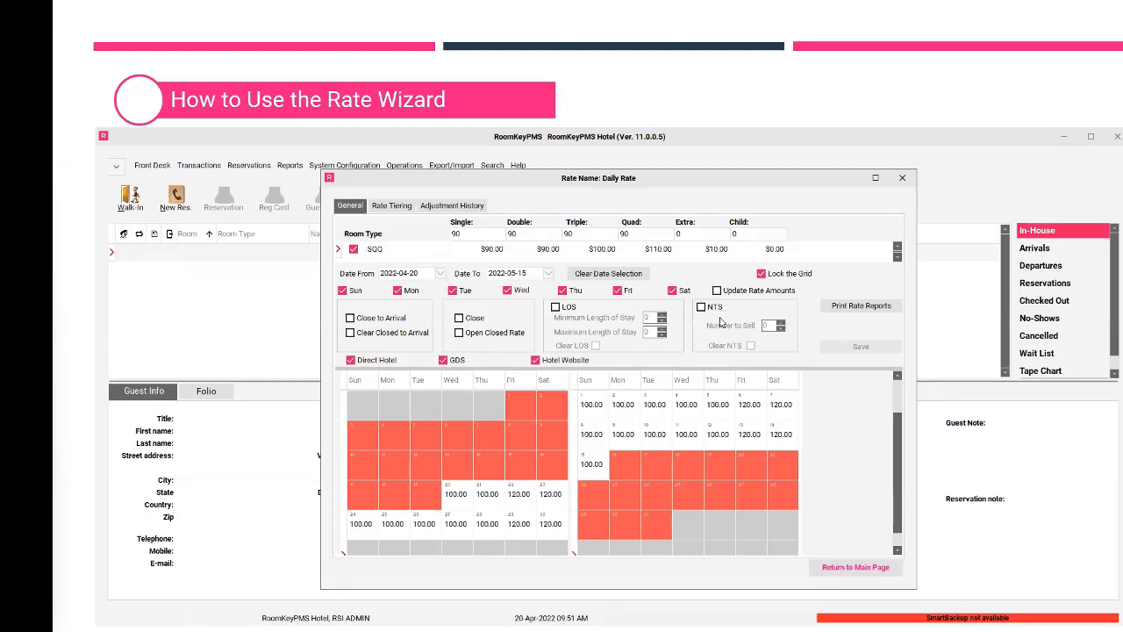
Step: Return to the rate list, open the Daily Rate's client type settings, and expand the GDS, Hotel Website and Hotel Direct channels
left_click(864, 569)
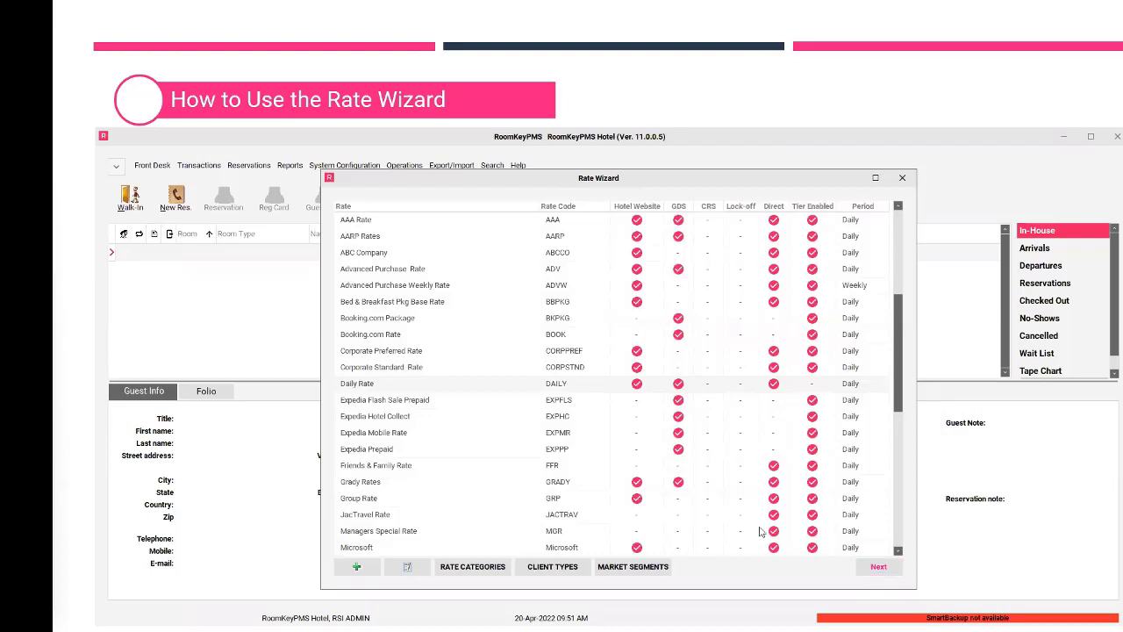
left_click(416, 570)
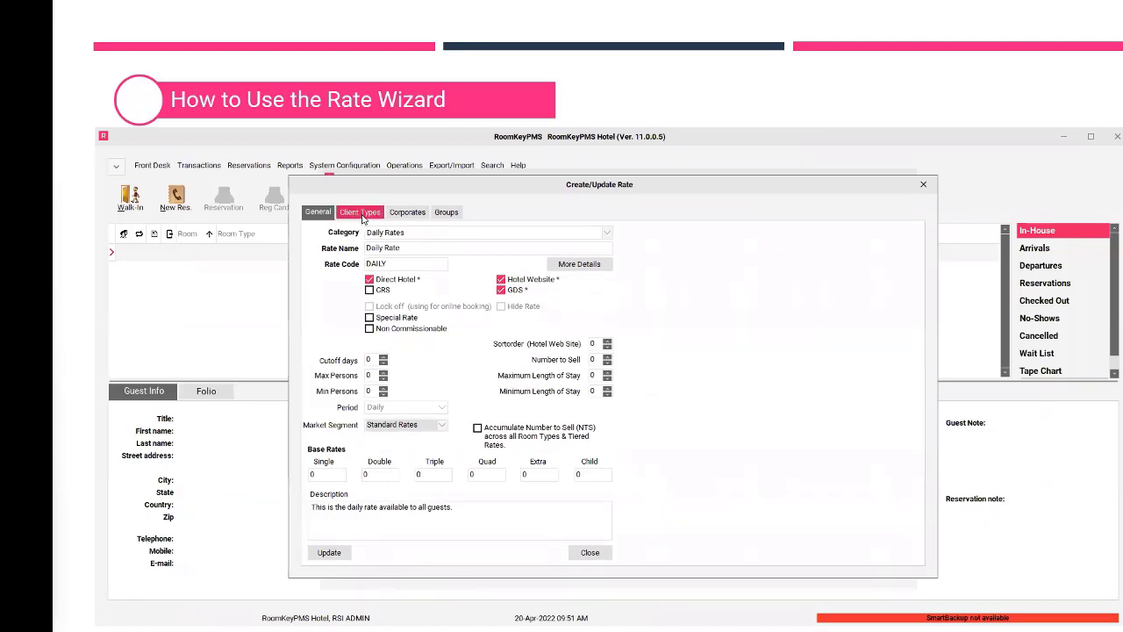
left_click(362, 215)
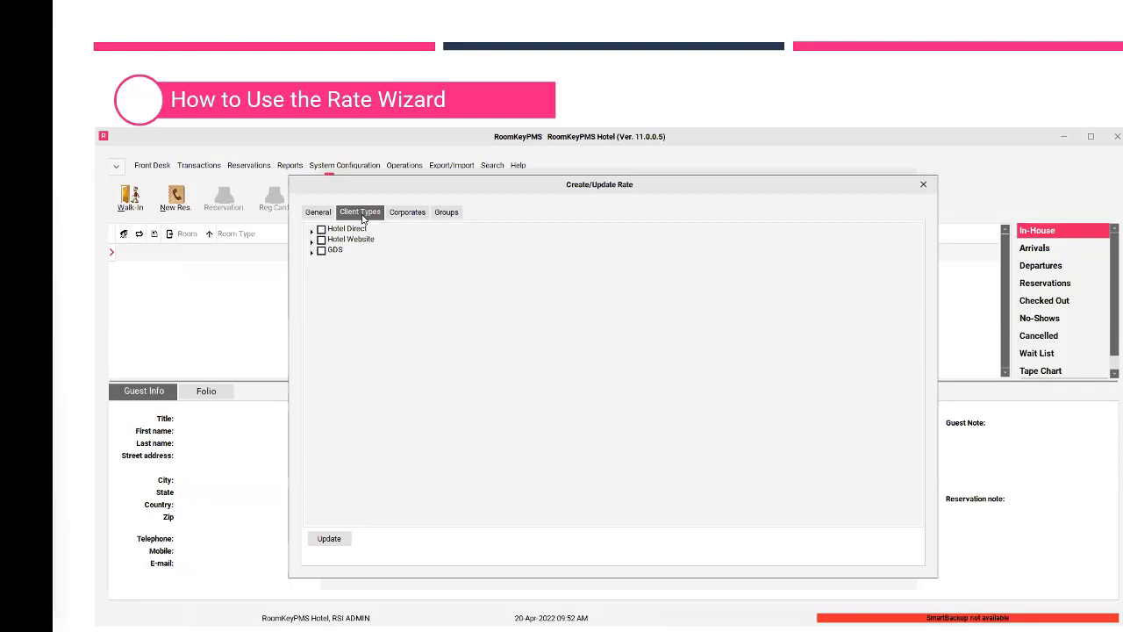
left_click(310, 252)
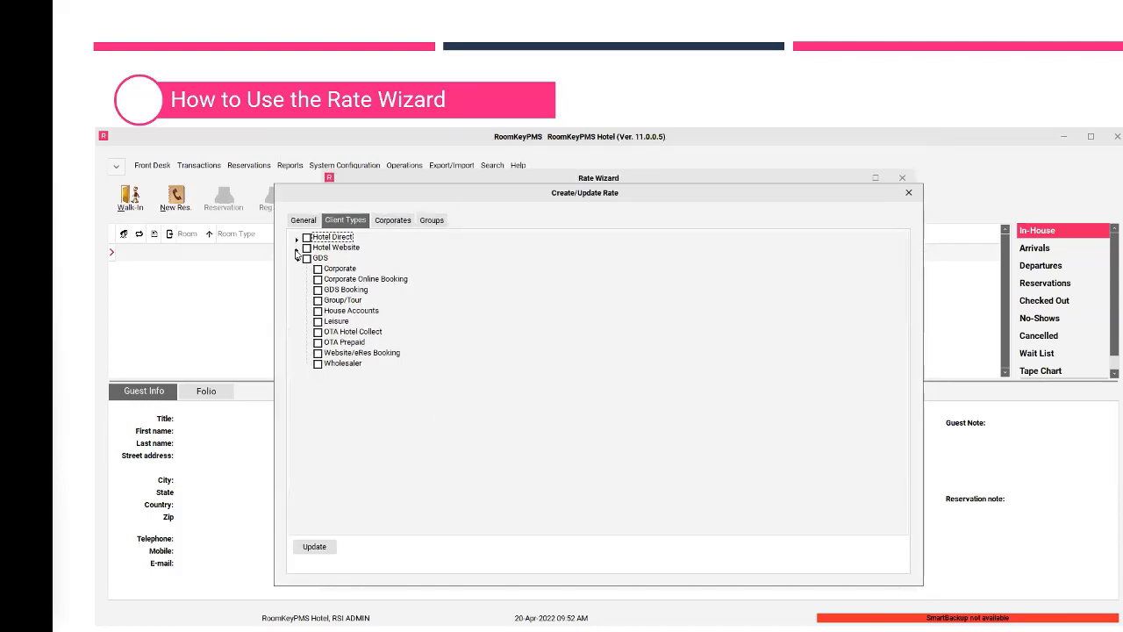
left_click(299, 246)
left_click(298, 237)
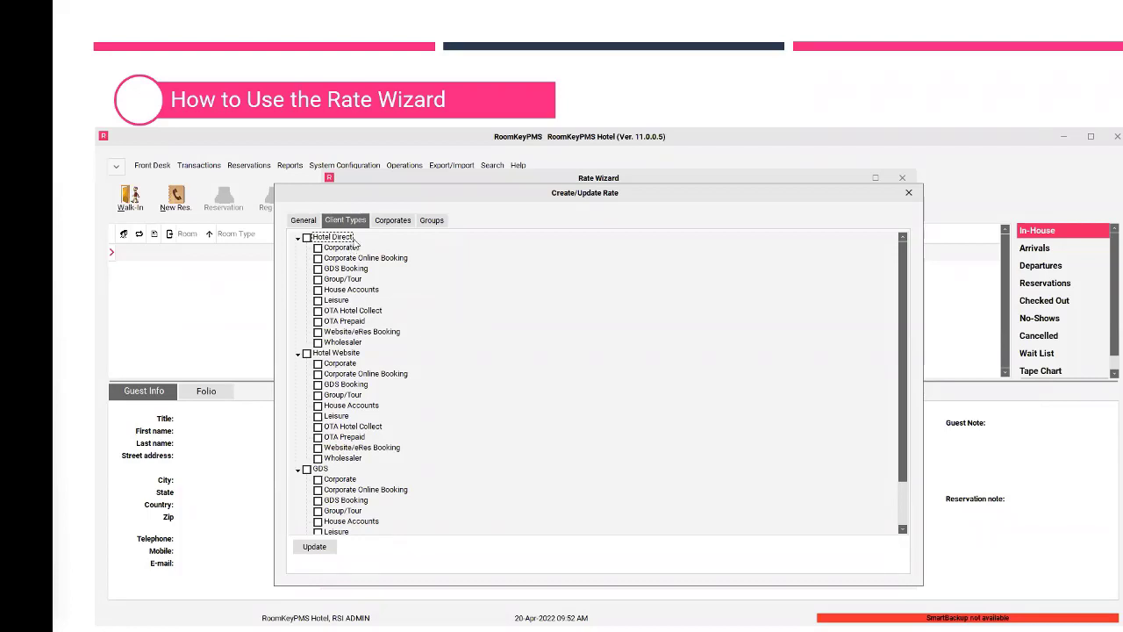
Step: Assign Leisure to Hotel Direct, Website/eRes Booking to Hotel Website and GDS Booking to GDS, update the Daily Rate, and close the Rate Wizard
left_click(317, 300)
left_click(297, 237)
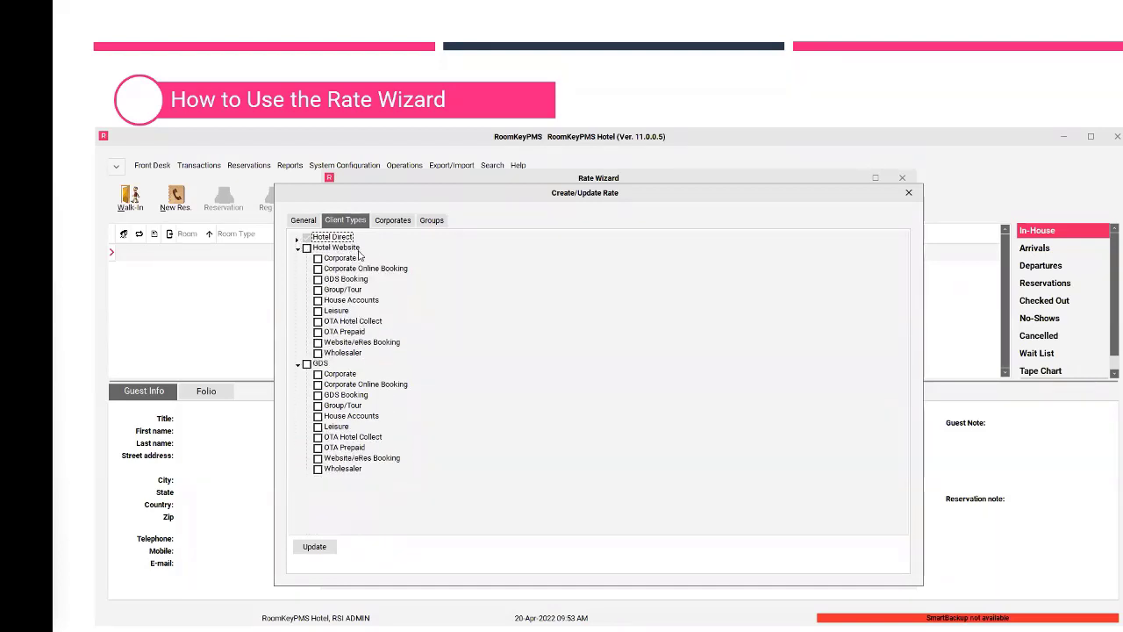
left_click(318, 343)
left_click(298, 248)
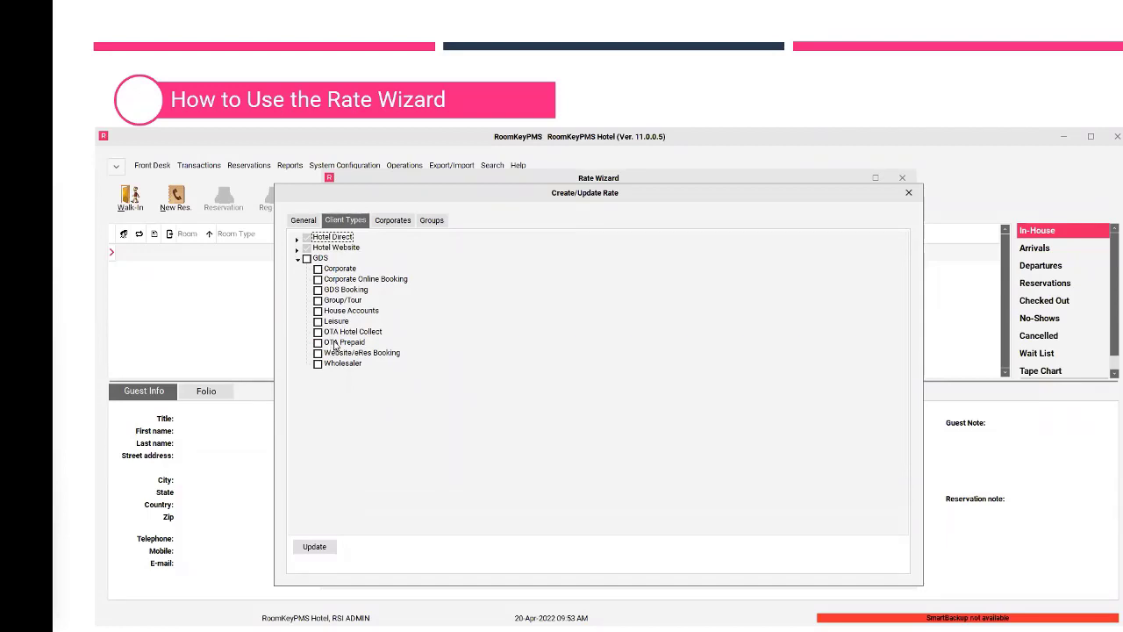
left_click(345, 294)
left_click(326, 551)
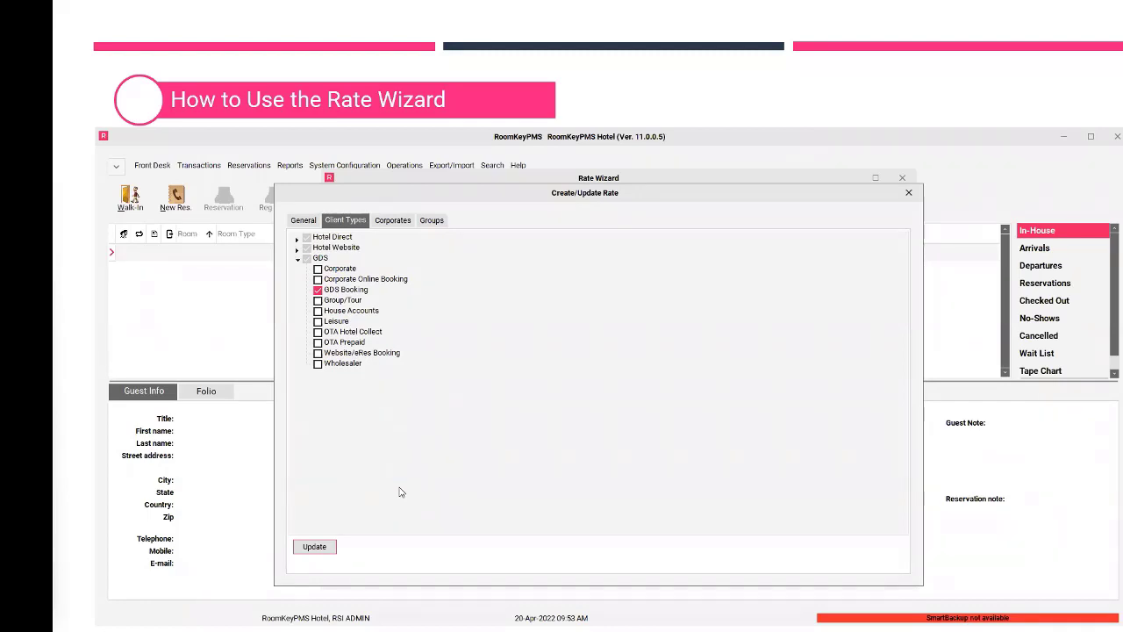
left_click(909, 197)
left_click(902, 178)
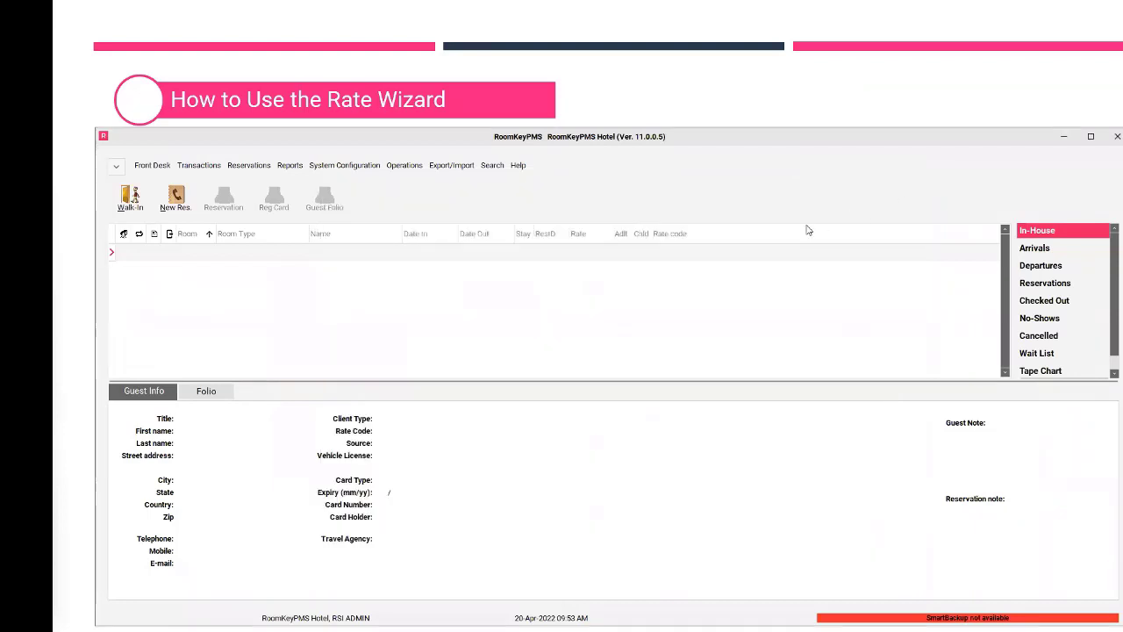
Step: Start a new reservation for the LEISURE client type and check the Daily Rate offered for room type SQQ
left_click(176, 206)
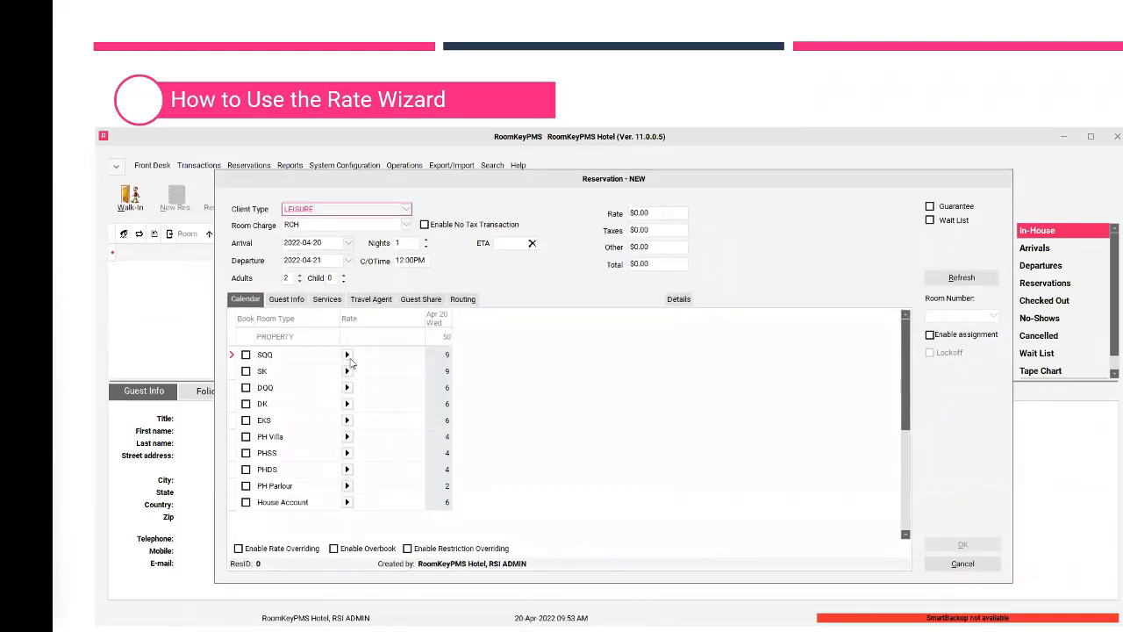
left_click(348, 355)
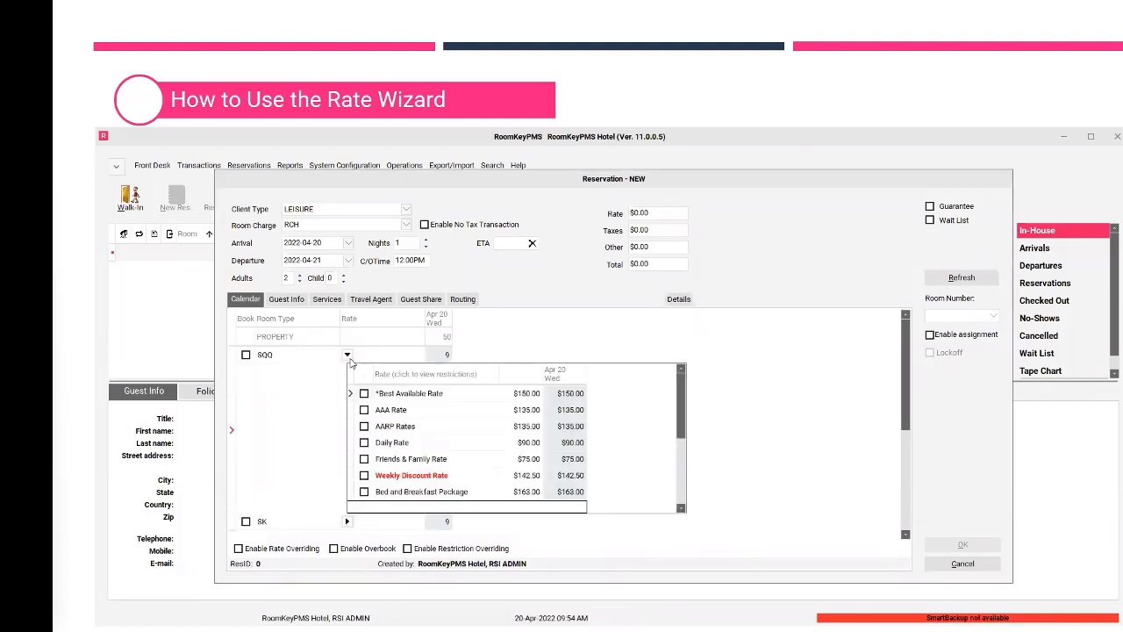
left_click(394, 447)
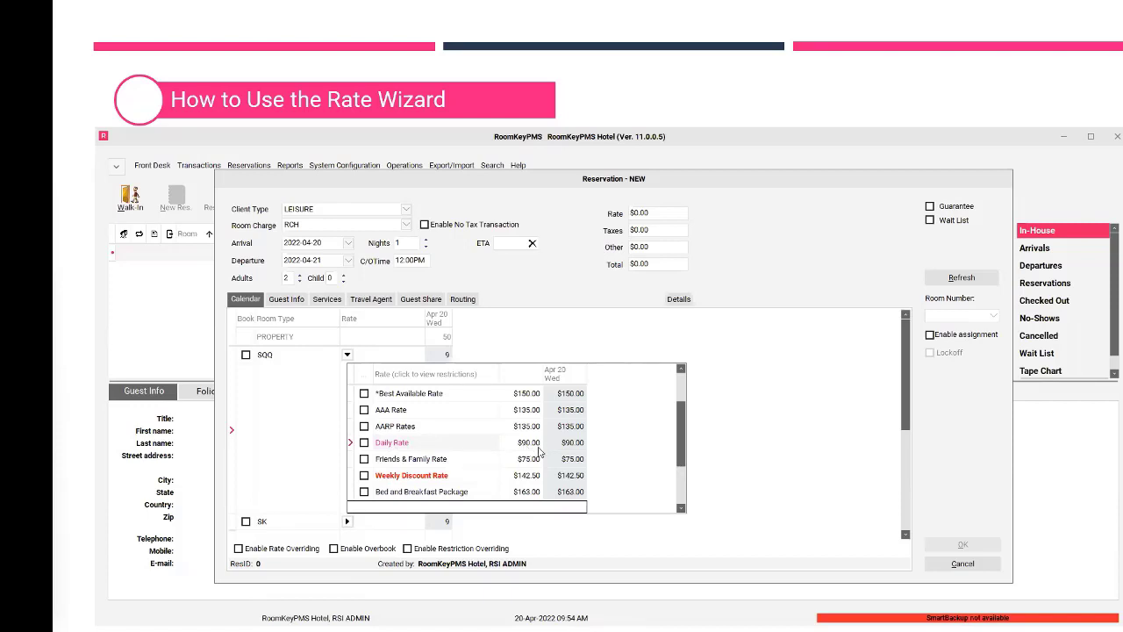
left_click(349, 357)
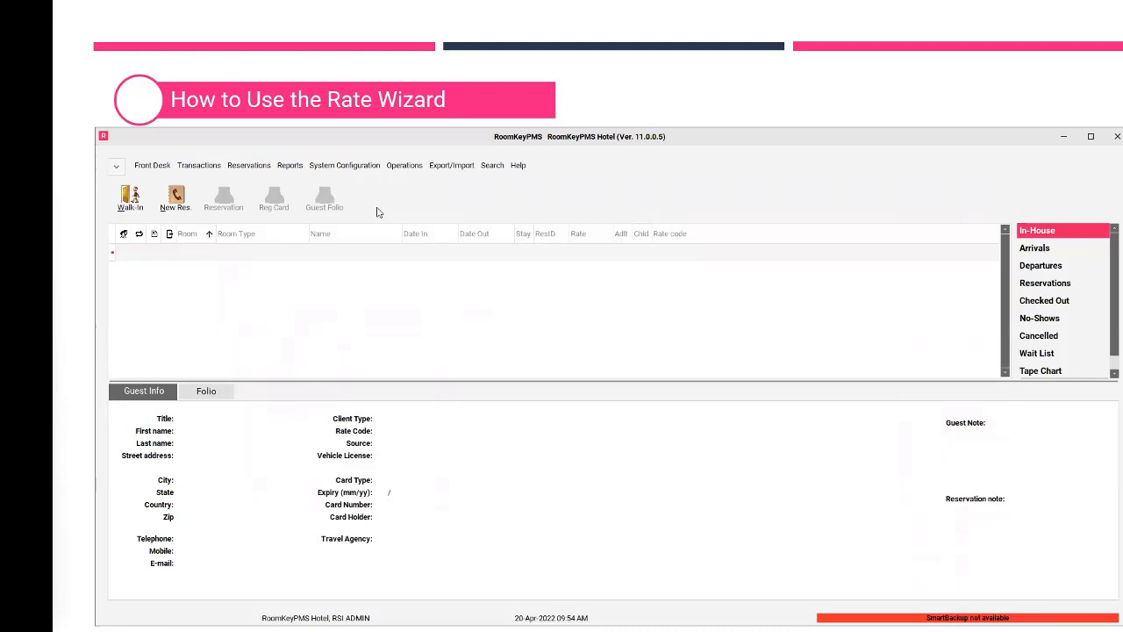
Step: Reopen the Daily Rate in the Rate Wizard and show its rate tiering settings
left_click(352, 166)
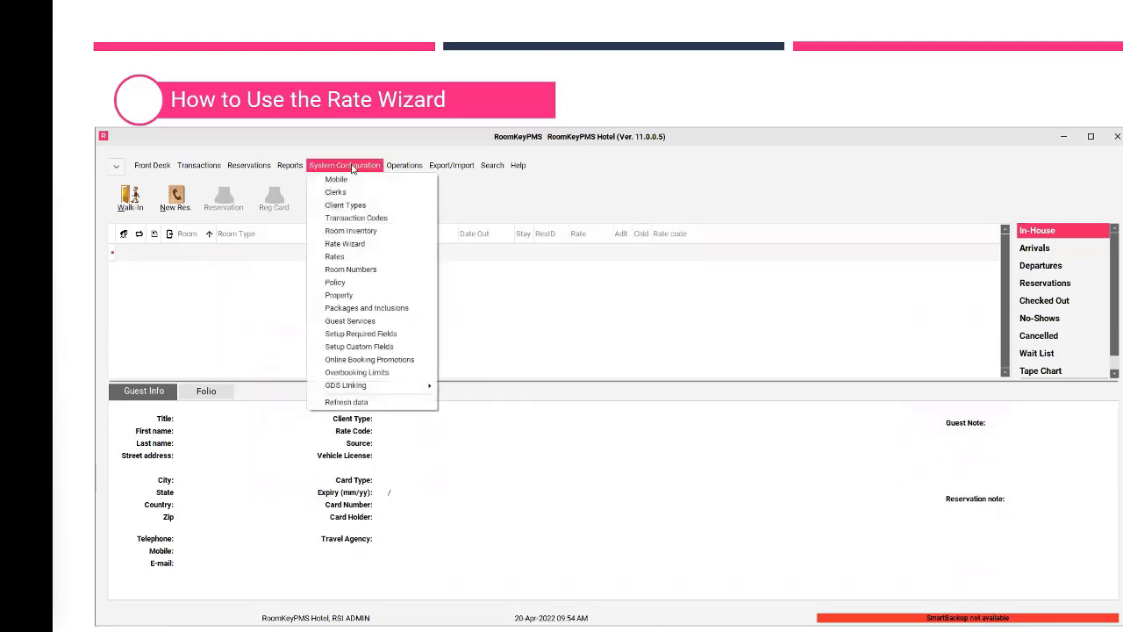
left_click(344, 244)
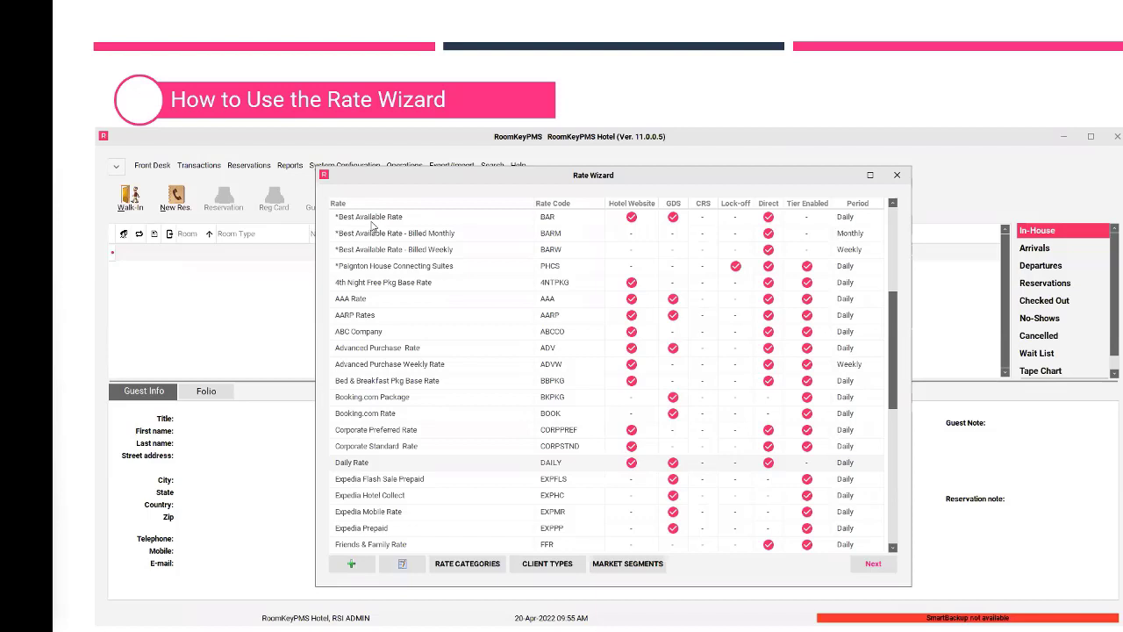
left_click(874, 564)
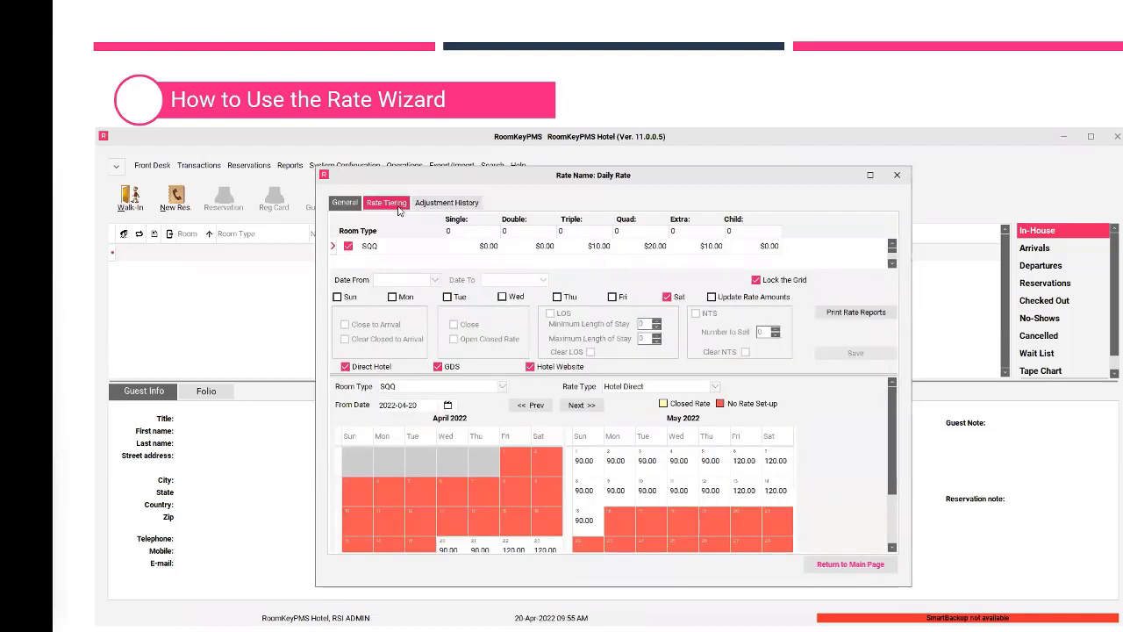
left_click(396, 203)
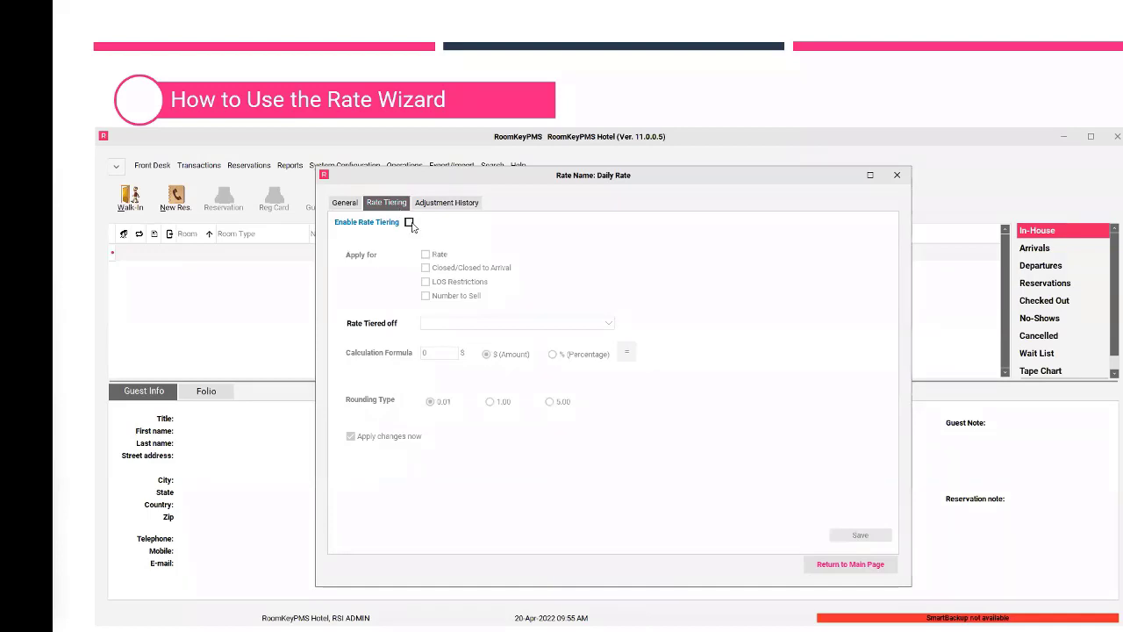
Step: Enable rate tiering for Rate, Closed/Closed to Arrival, LOS Restrictions and Number to Sell, tiered off *Best Available Rate
left_click(409, 222)
left_click(425, 255)
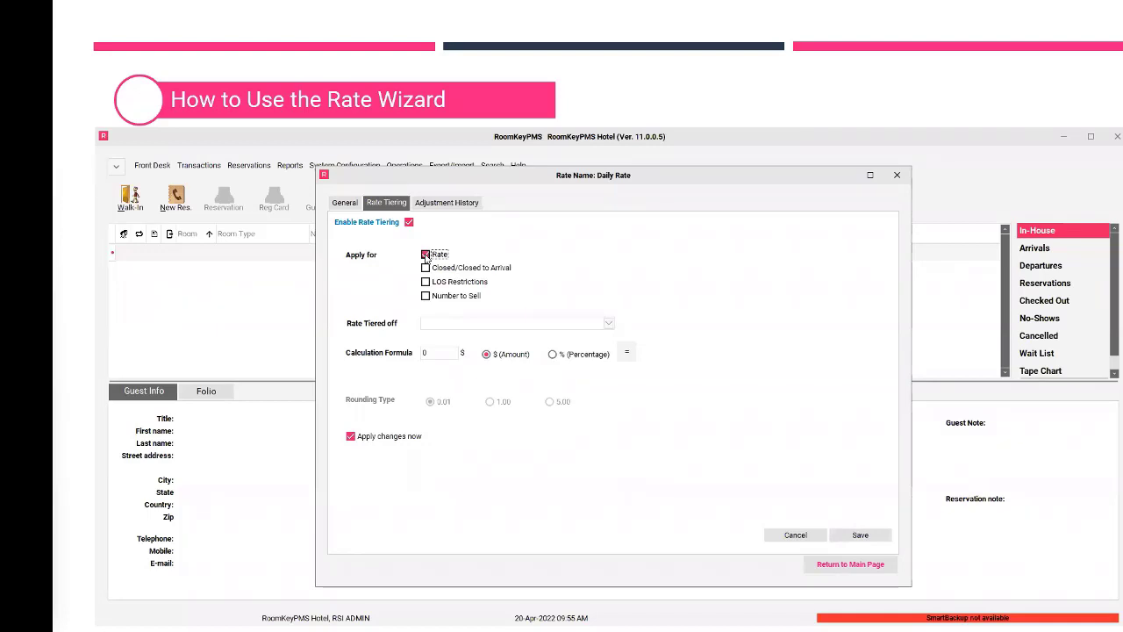
left_click(426, 267)
left_click(425, 281)
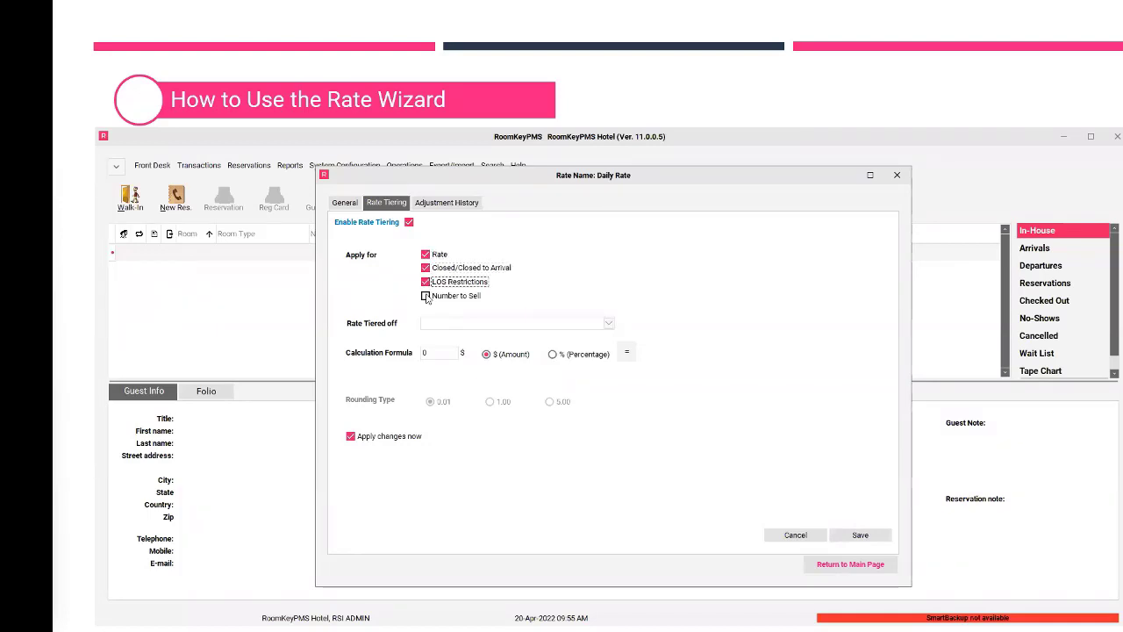
left_click(427, 297)
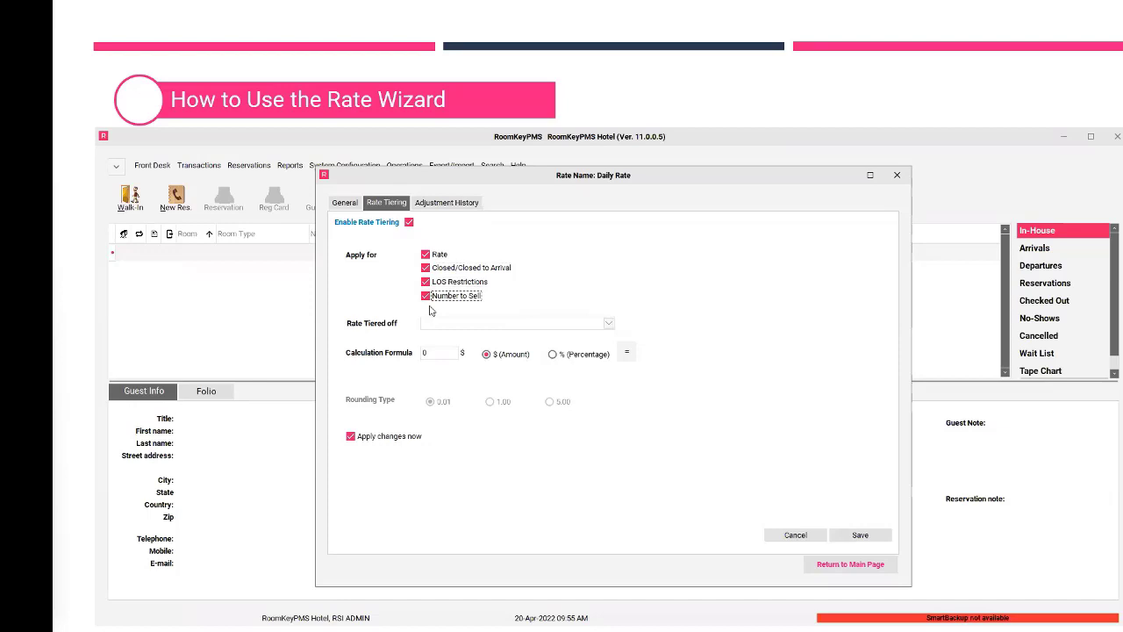
left_click(432, 323)
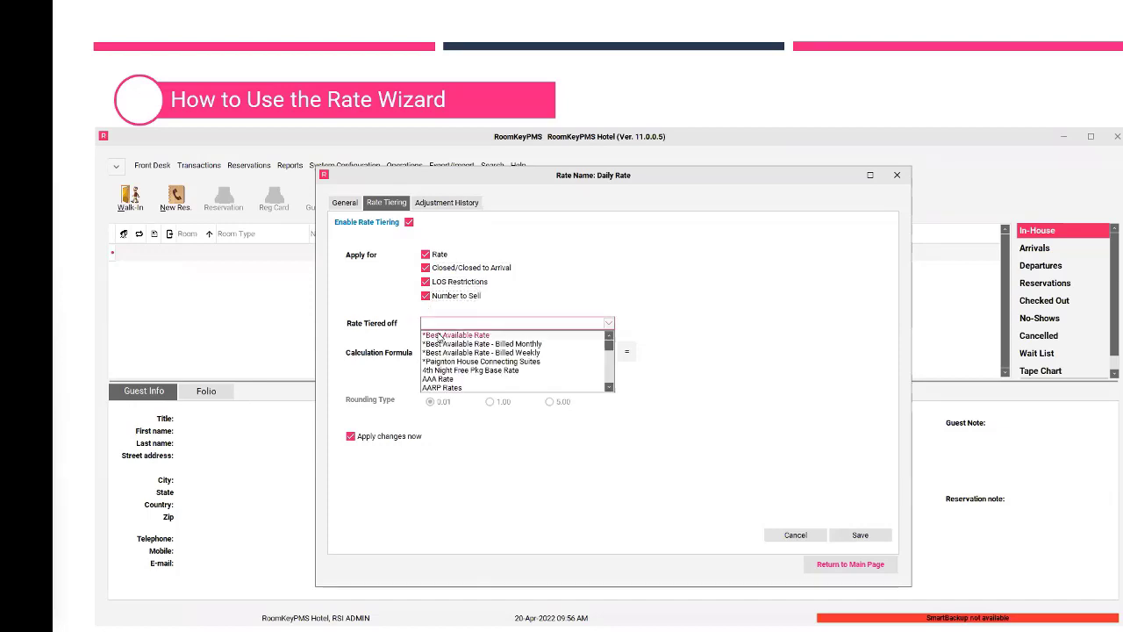
left_click(439, 333)
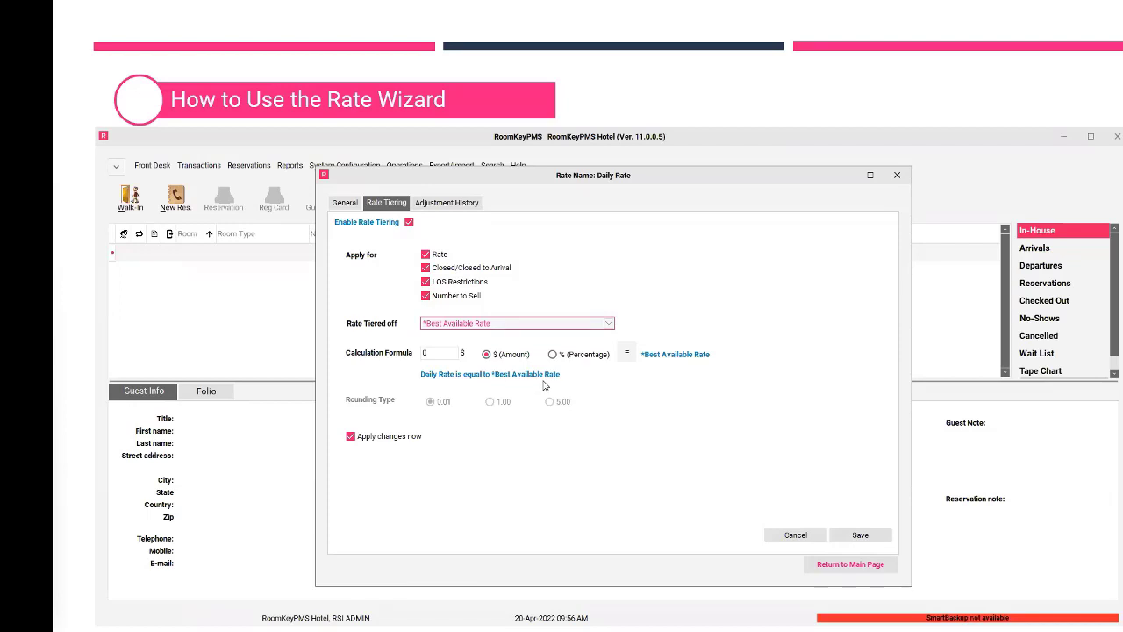
Step: Try a calculation formula of $10 less, 10% less and $10 more than *Best Available Rate
left_click(429, 352)
type("10")
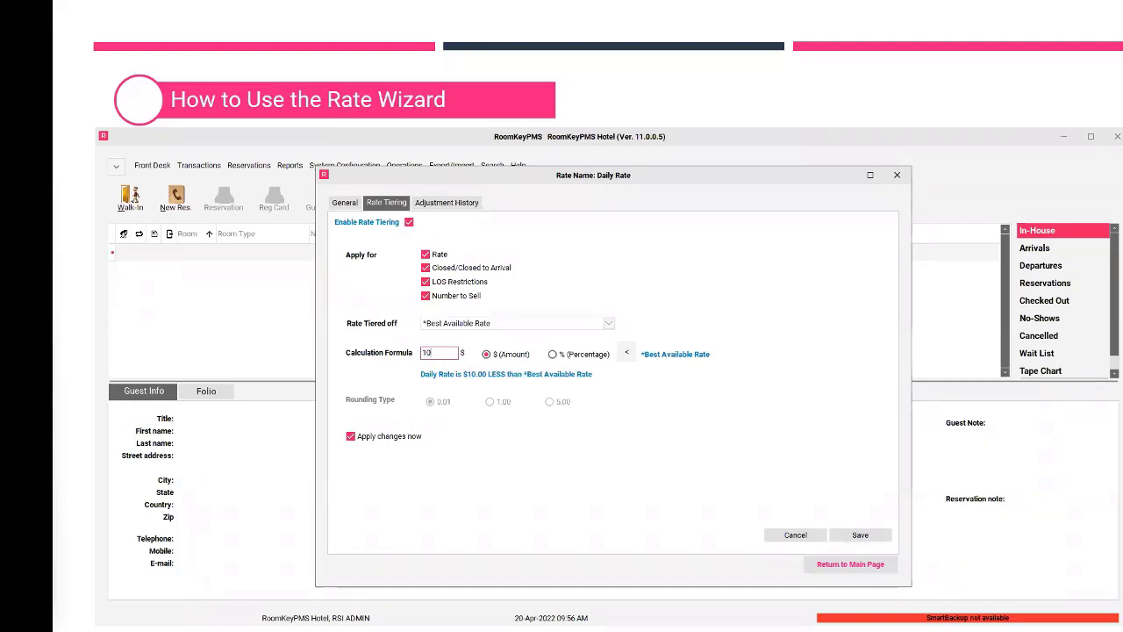
left_click(553, 356)
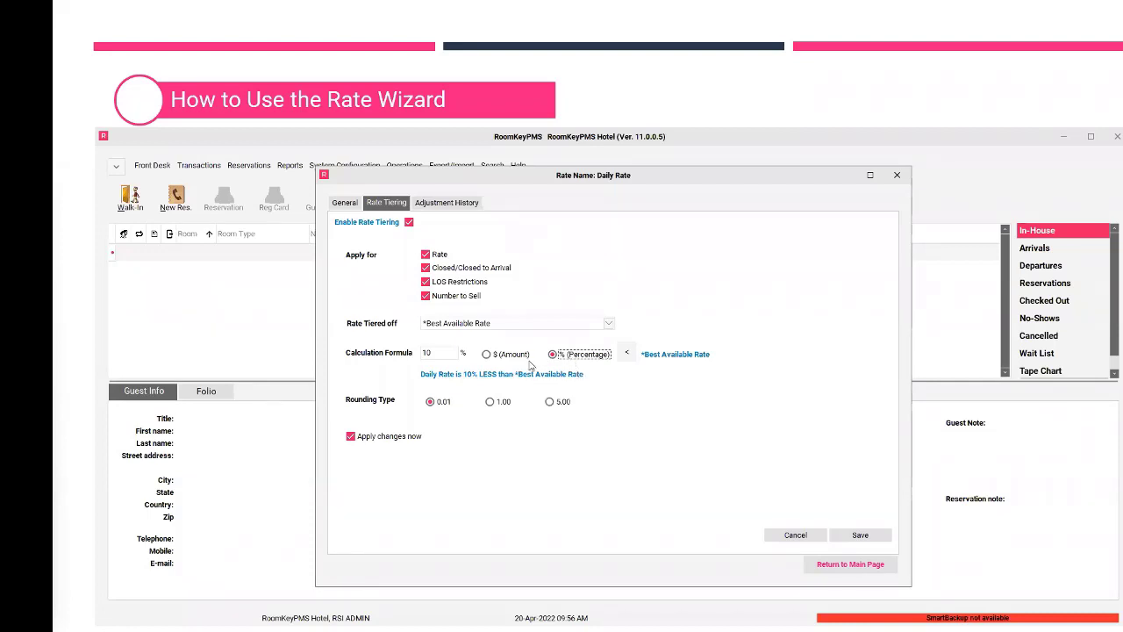
left_click(486, 354)
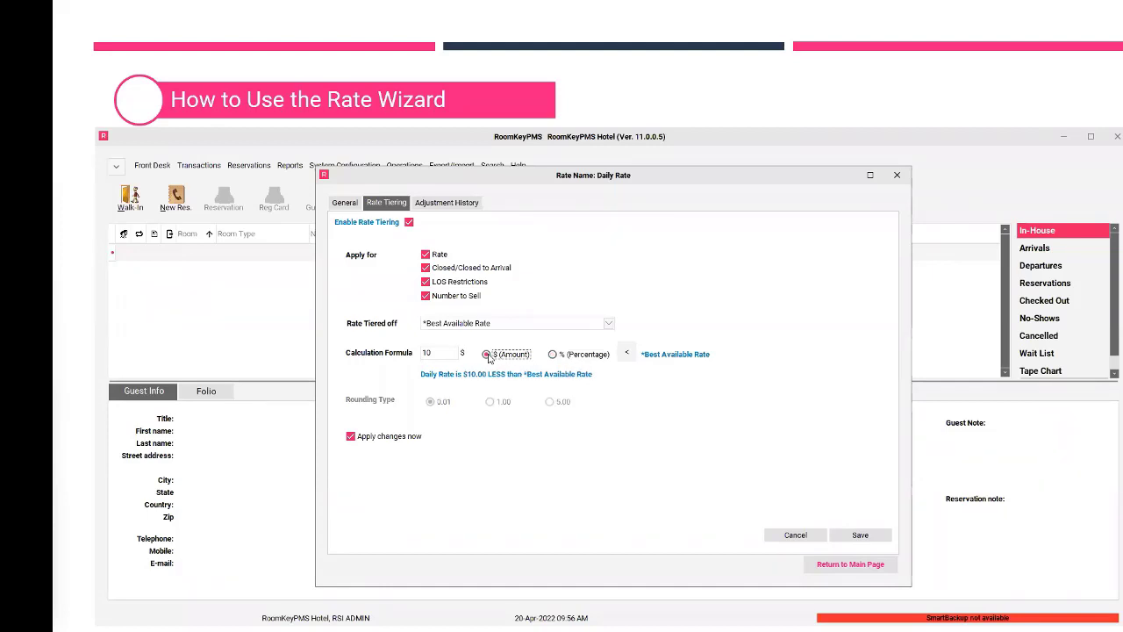
left_click(627, 354)
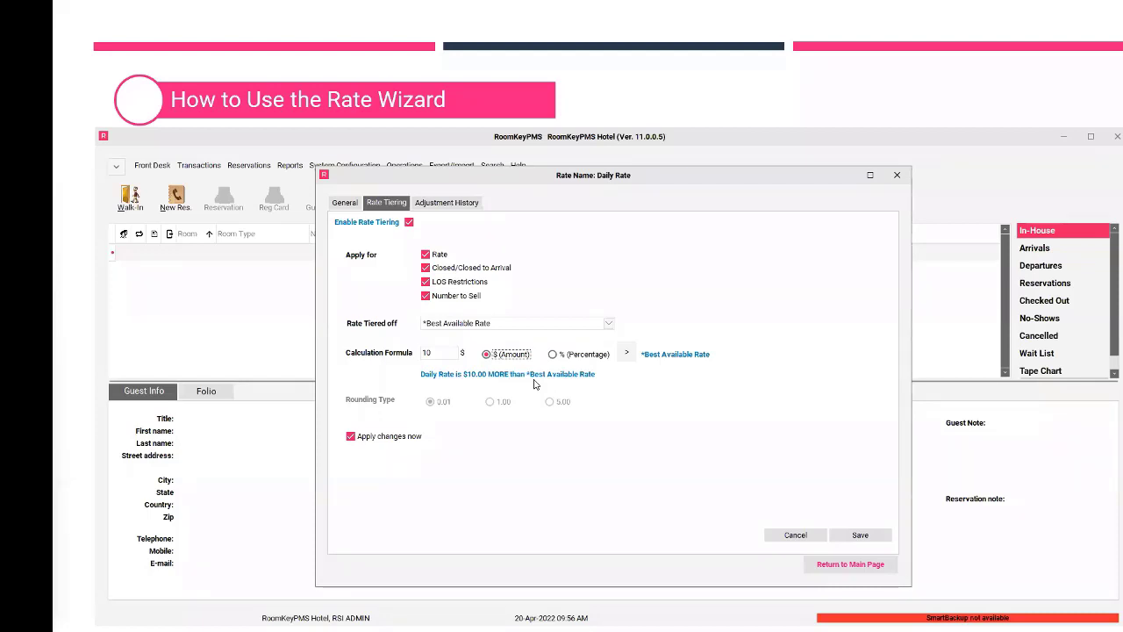
Step: Set the calculation formula amount to 0 so the Daily Rate equals *Best Available Rate, and save the tiering with immediate application
left_click(439, 353)
type("0")
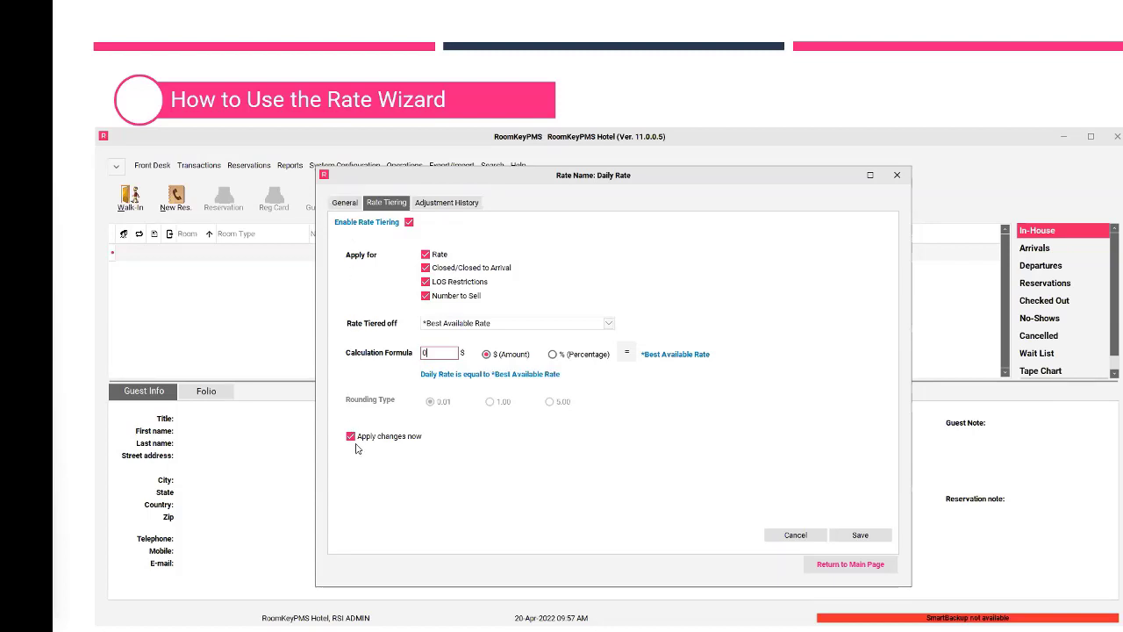
left_click(860, 535)
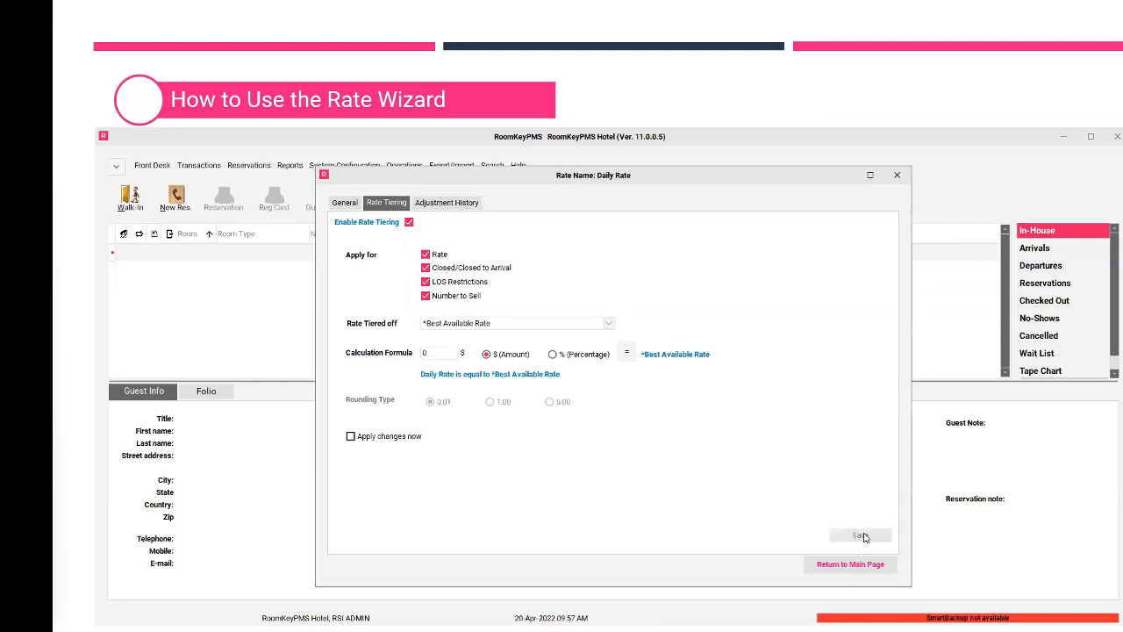
Step: Check the Daily Rate's April and May 2022 calendar amounts for room type SQQ under Hotel Direct
left_click(344, 202)
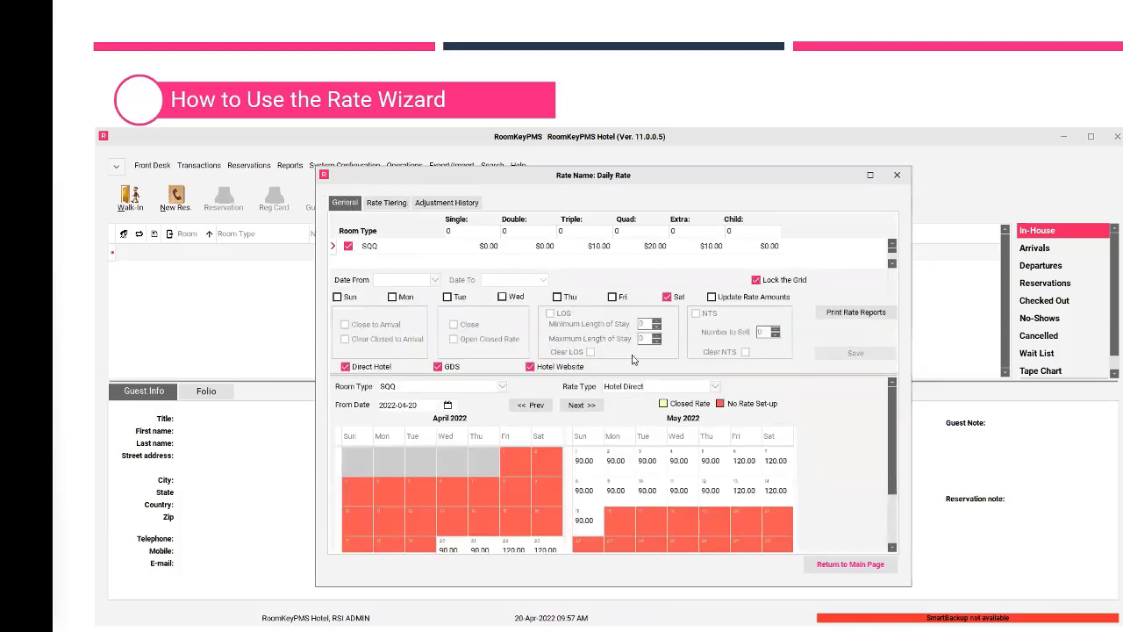
left_click(647, 387)
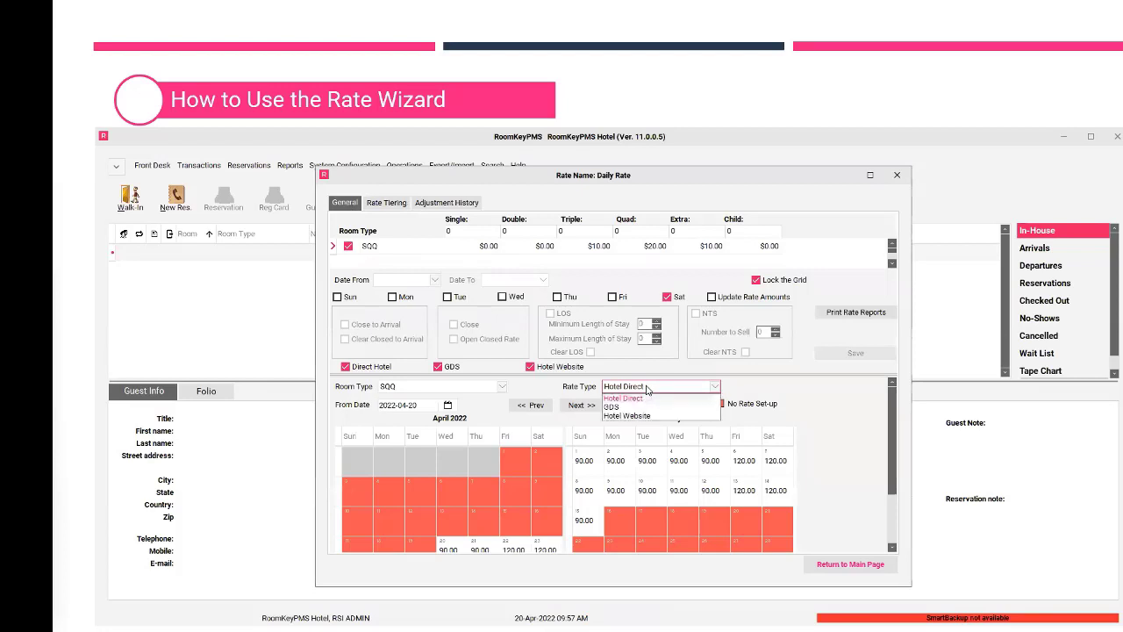
left_click(643, 399)
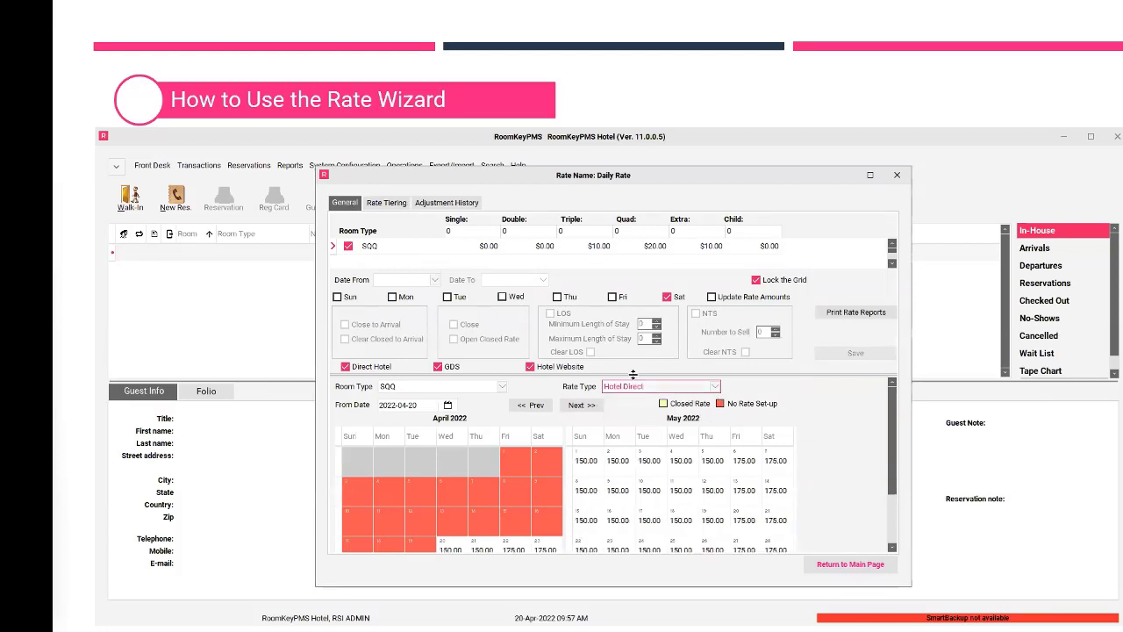
left_click_drag(633, 374, 616, 243)
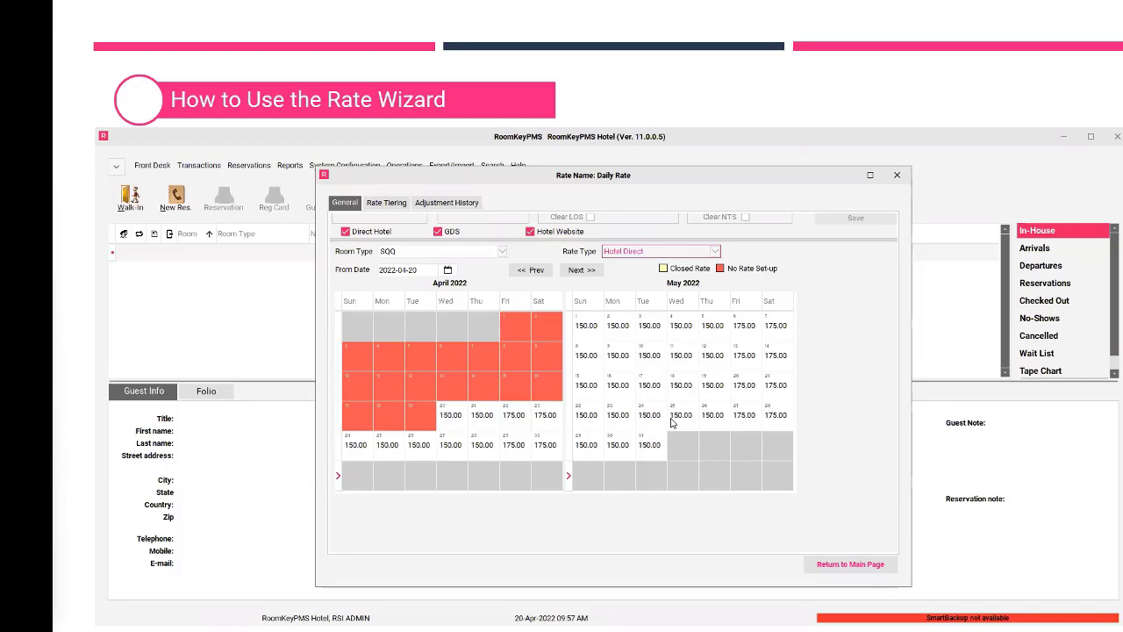
Step: Review the Daily Rate's adjustment history from 2022-04-20 to 2022-05-20 across all columns, and close the Rate Wizard
left_click(459, 207)
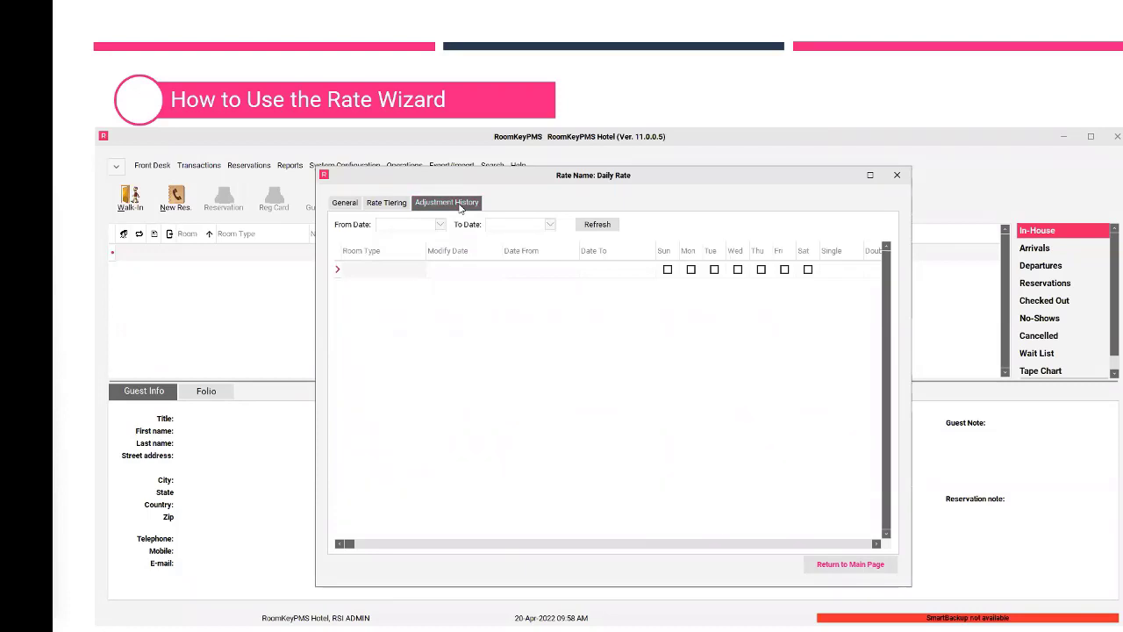
left_click(440, 225)
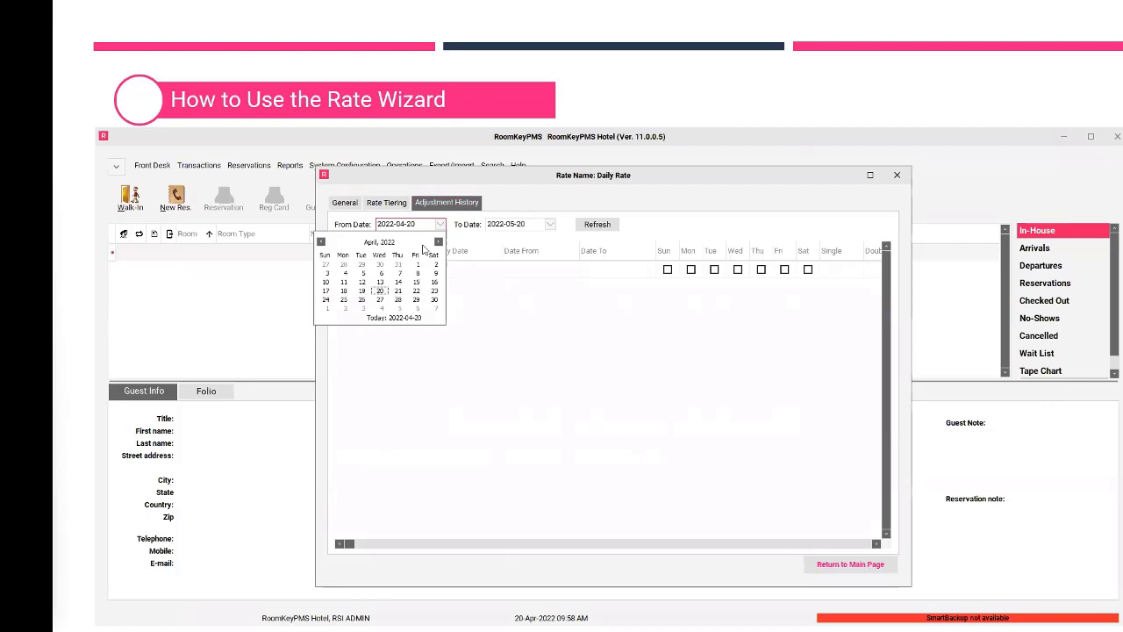
left_click(378, 291)
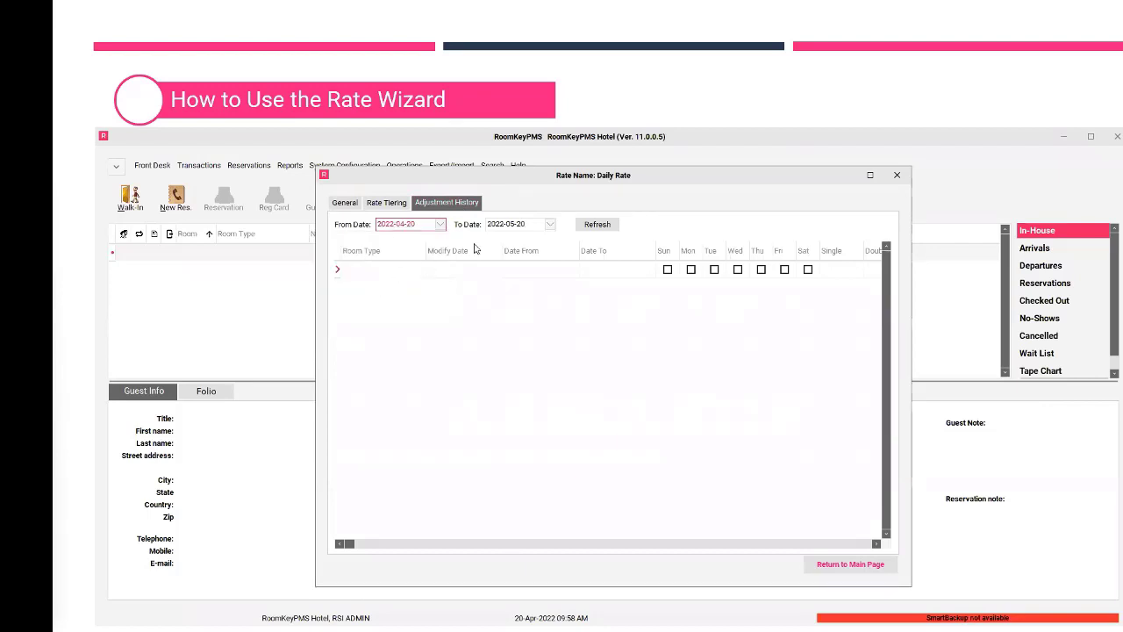
left_click(596, 226)
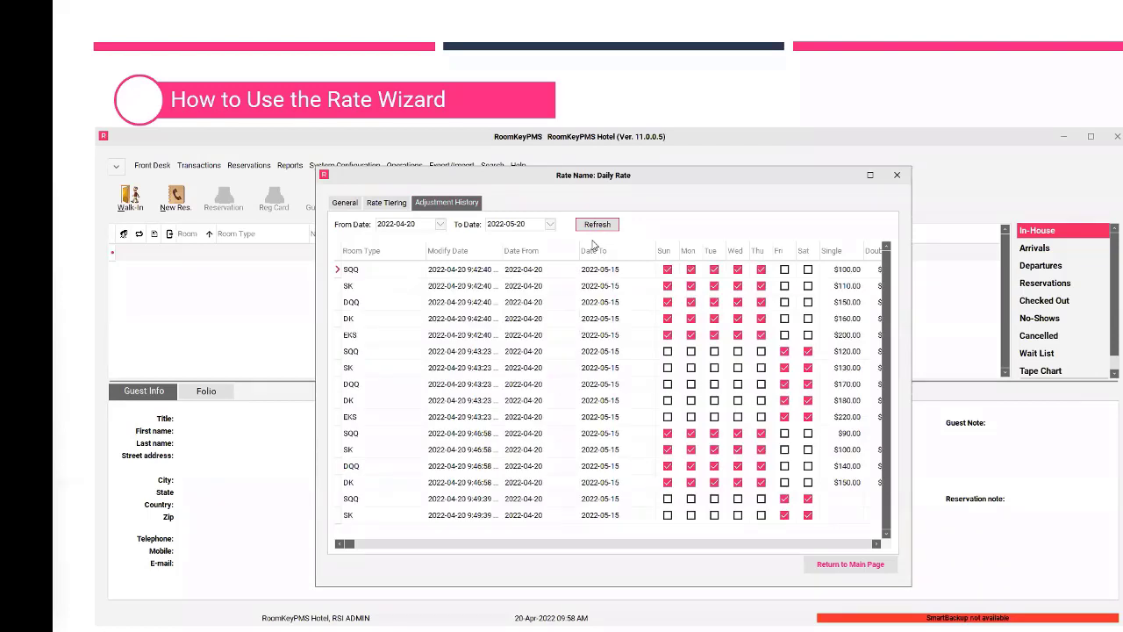
left_click(490, 273)
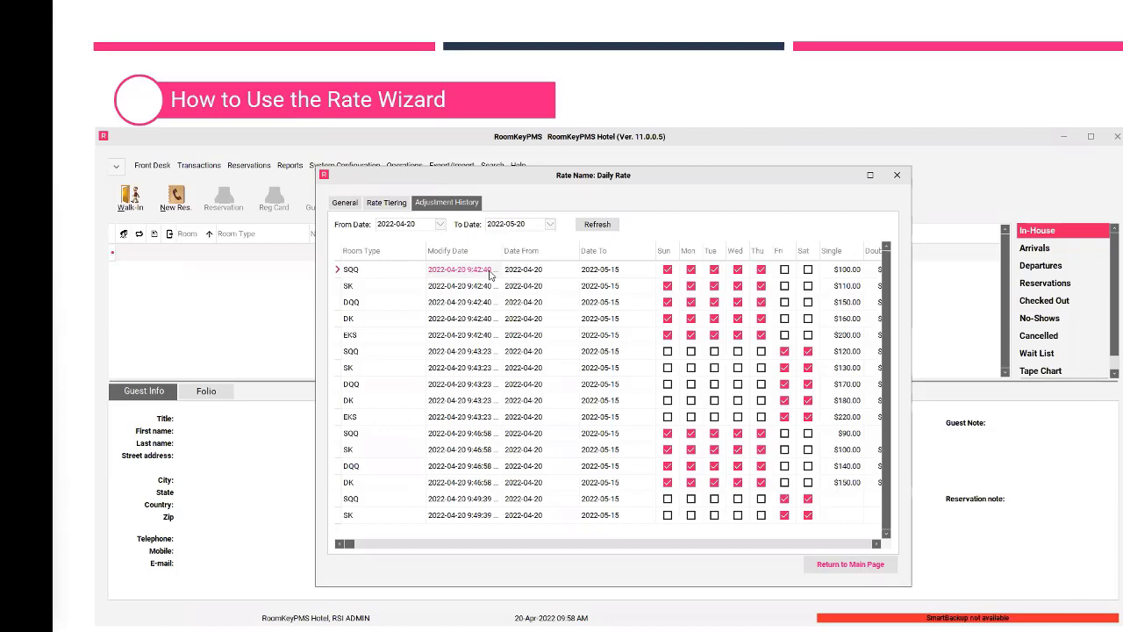
scroll(489, 275, "right", 10)
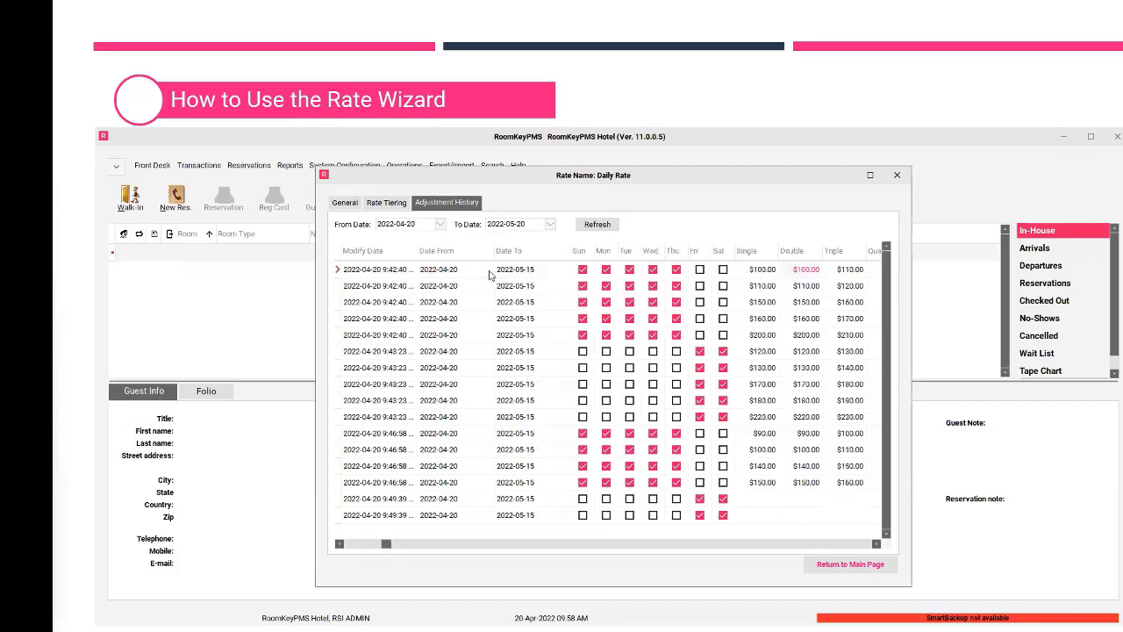
scroll(489, 274, "right", 2)
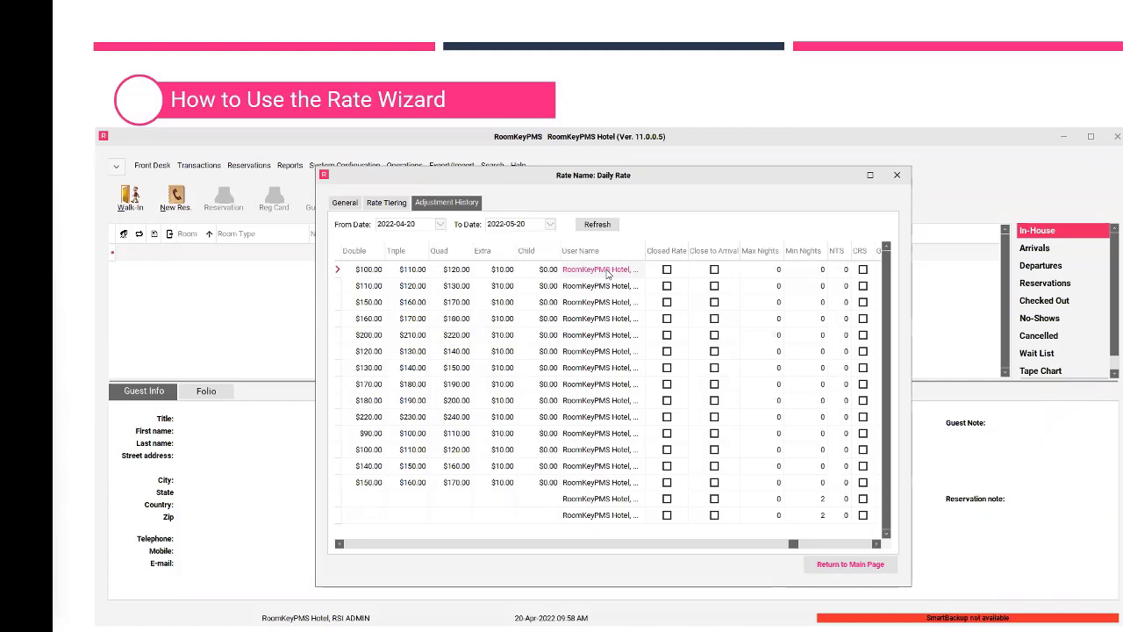
left_click(856, 565)
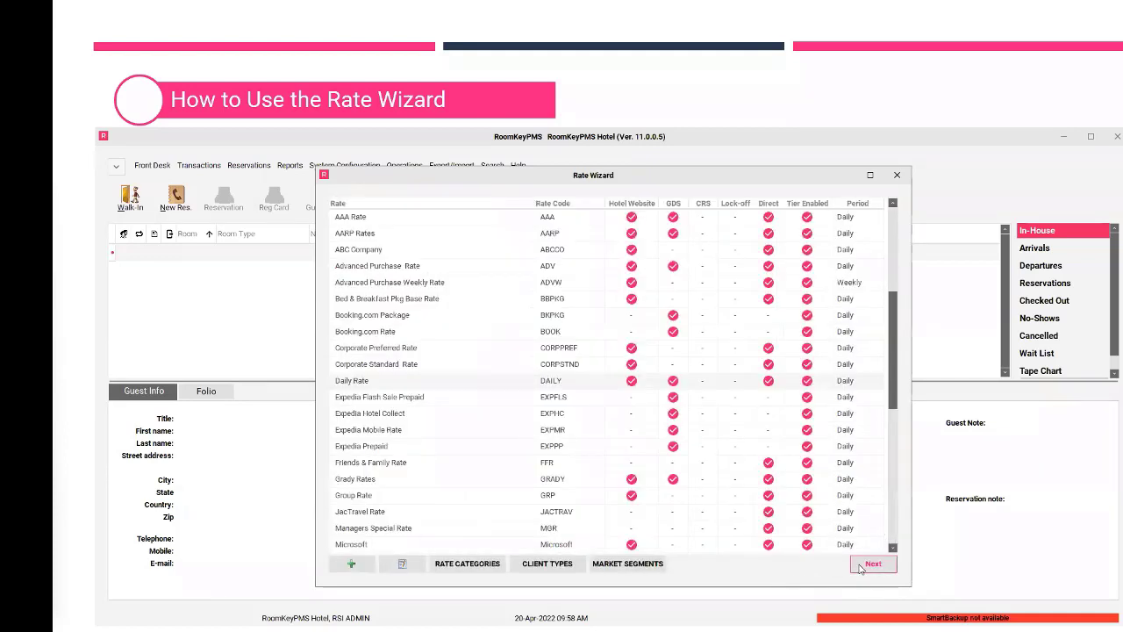
left_click(896, 178)
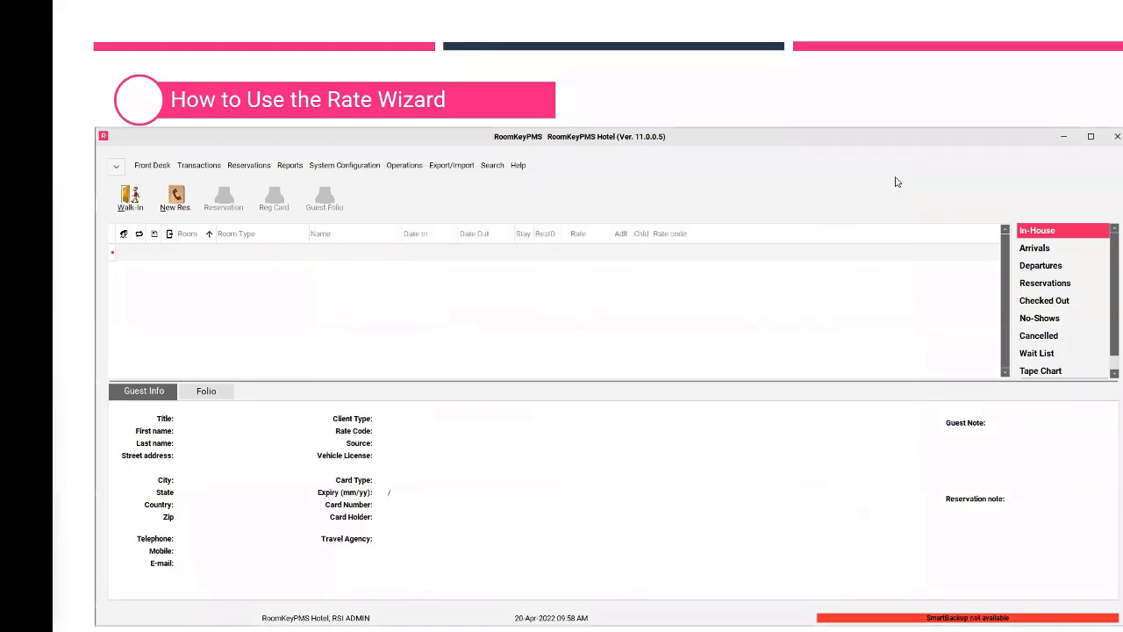